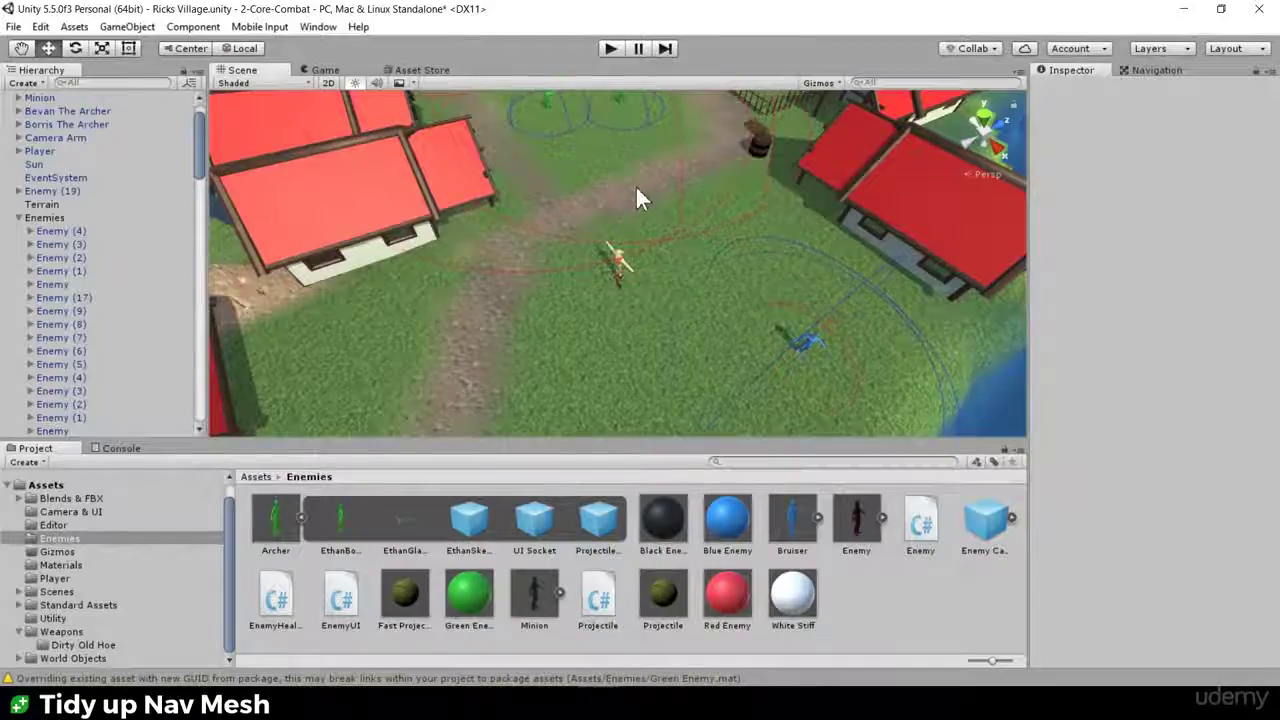
Step: Survey the village terrain, the path with its enemies, and the area around the player character
middle_click_drag(639, 190, 620, 100)
scroll(632, 240, "up", 5)
scroll(661, 241, "down", 4)
middle_click_drag(784, 388, 670, 246)
scroll(670, 249, "down", 4)
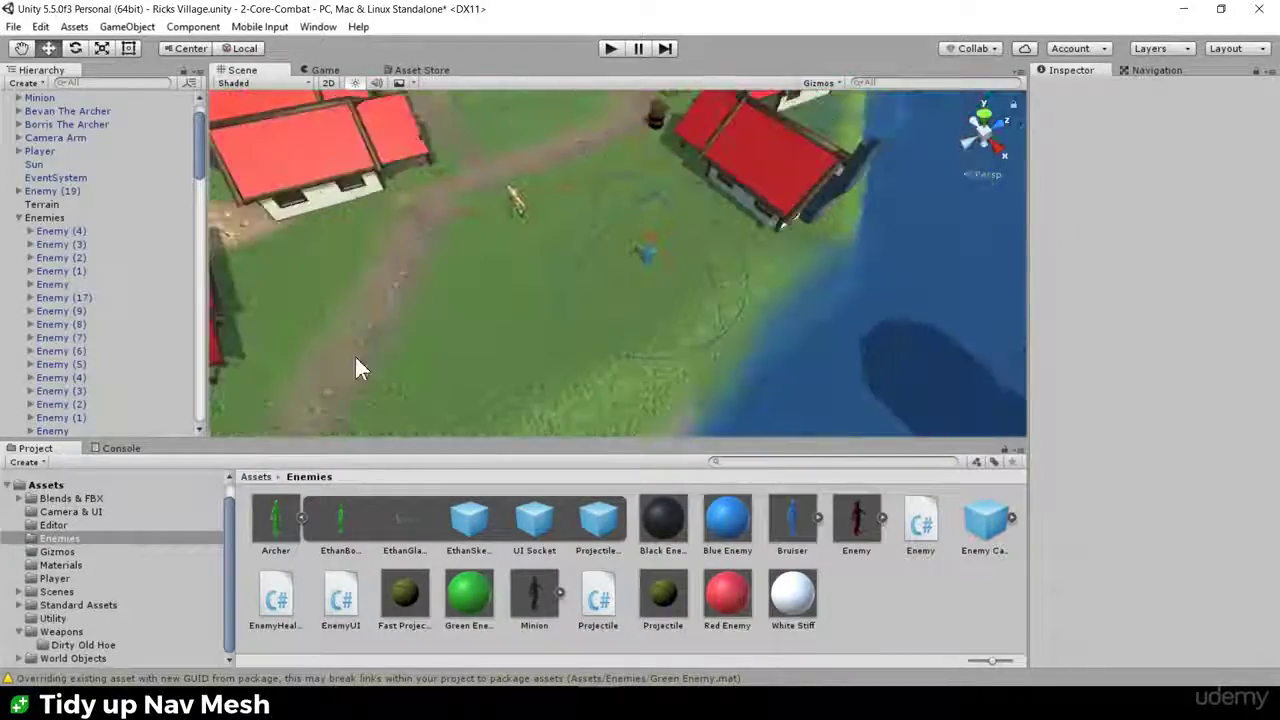
middle_click_drag(355, 355, 566, 194)
scroll(567, 195, "down", 4)
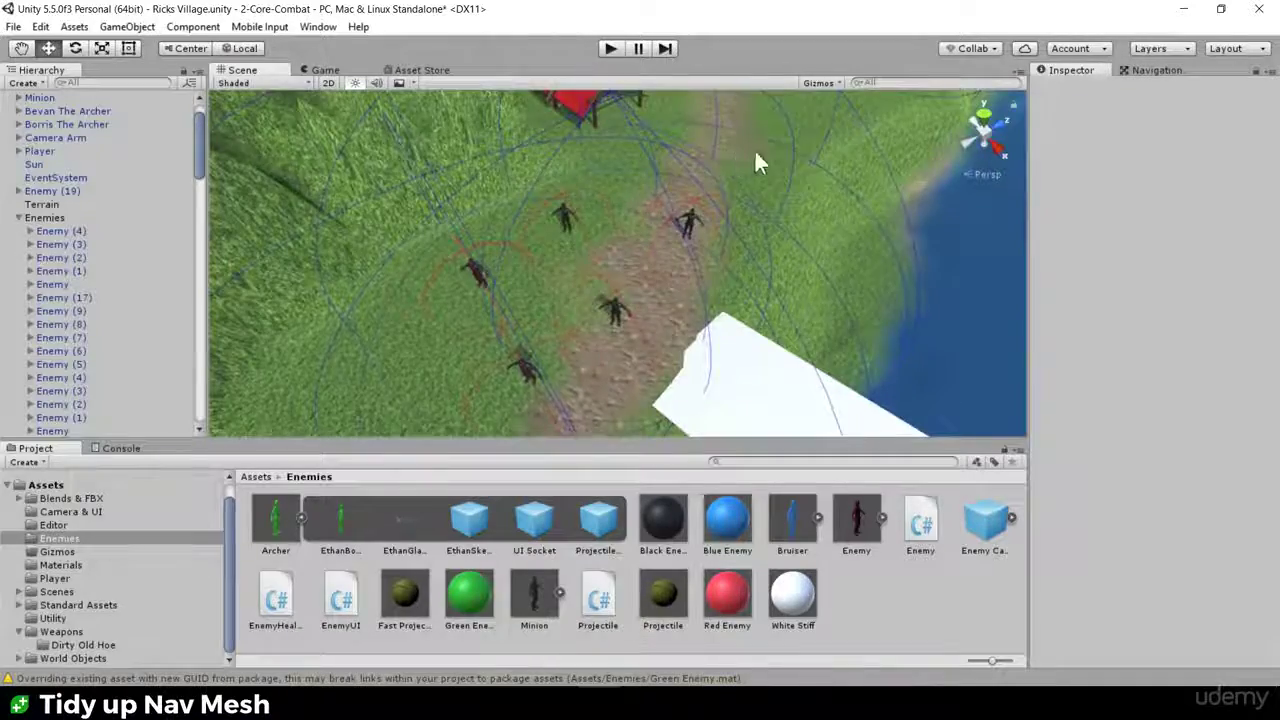
middle_click_drag(758, 155, 661, 300)
left_click_drag(661, 298, 480, 254, "alt")
middle_click_drag(480, 254, 498, 257)
left_click_drag(498, 257, 580, 240, "alt")
middle_click_drag(592, 213, 592, 288)
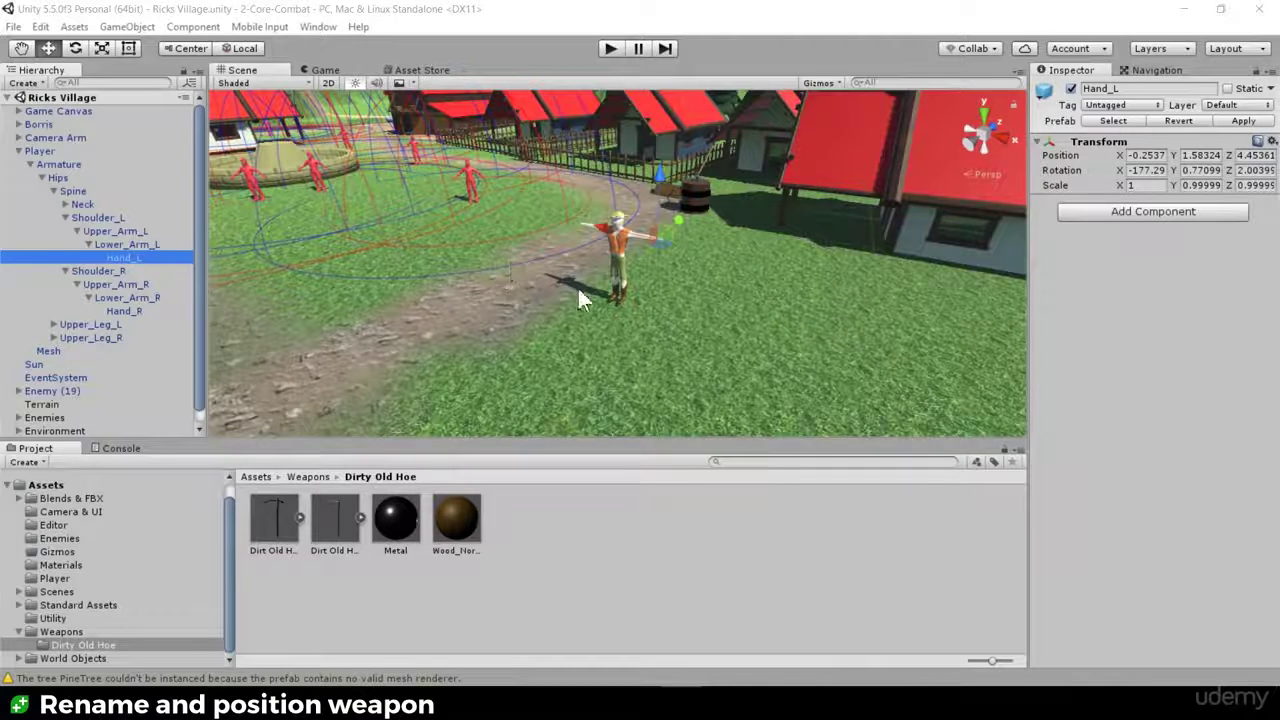
Step: Examine the player character and its left hand from several angles and distances
left_click_drag(588, 292, 763, 323, "alt")
scroll(684, 307, "up", 4)
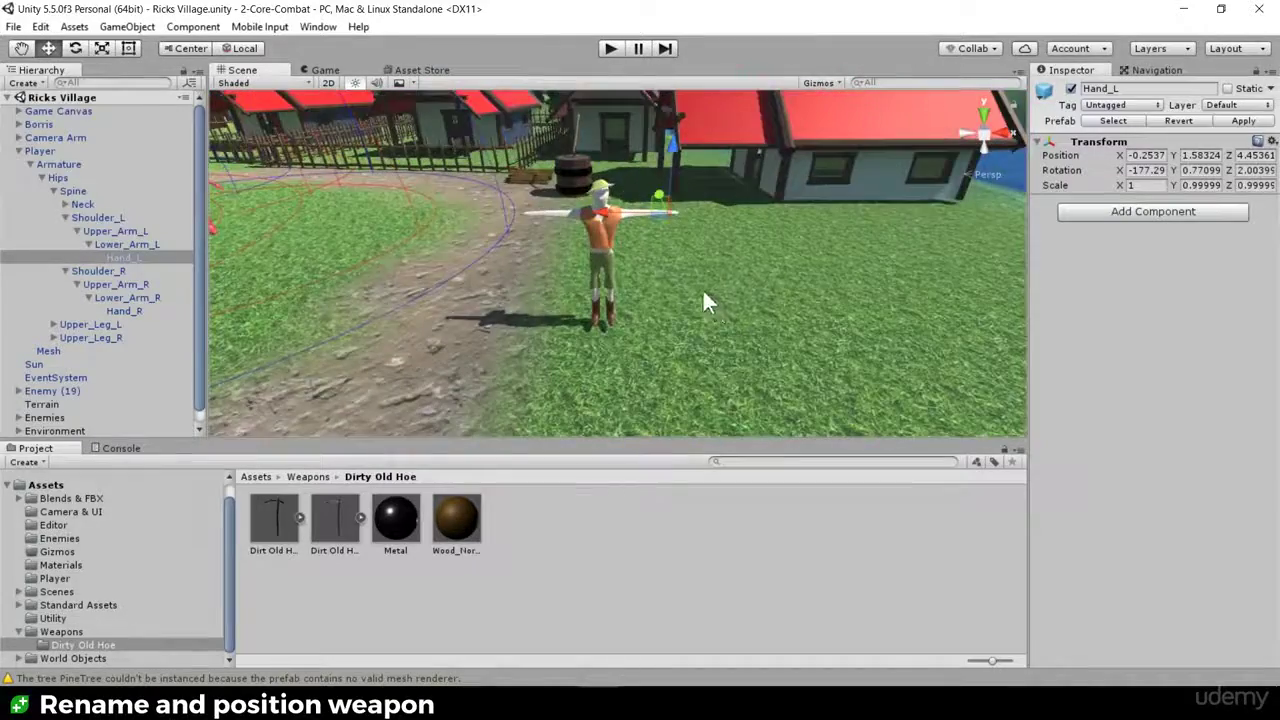
right_click_drag(700, 284, 652, 310)
left_click_drag(660, 320, 572, 335, "alt")
scroll(618, 284, "up", 10)
scroll(618, 284, "down", 5)
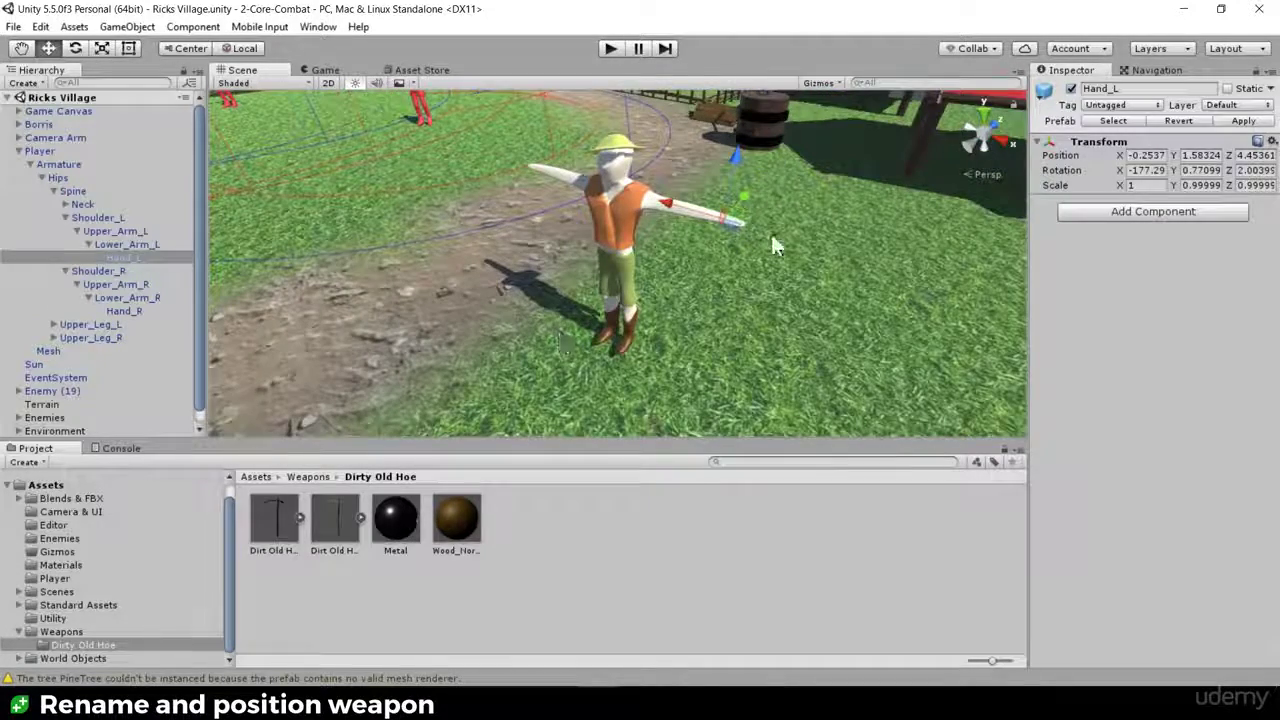
left_click_drag(460, 317, 532, 285, "alt")
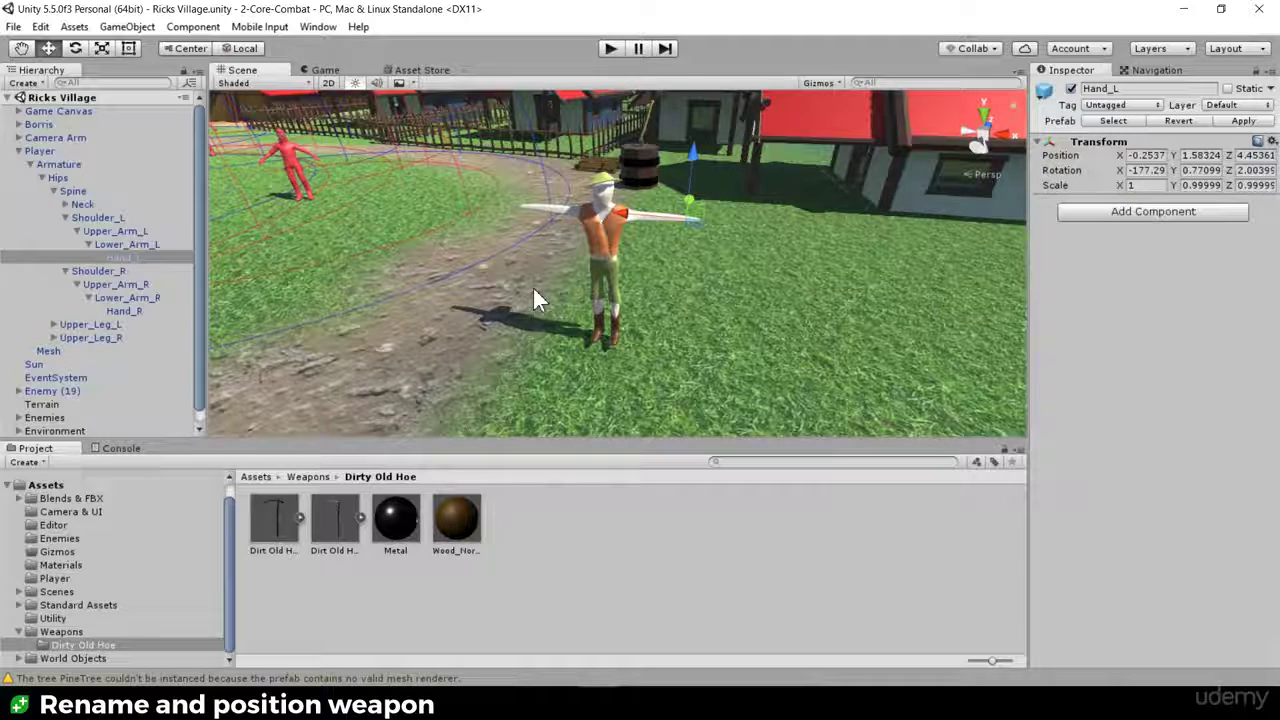
left_click_drag(532, 285, 686, 290, "alt")
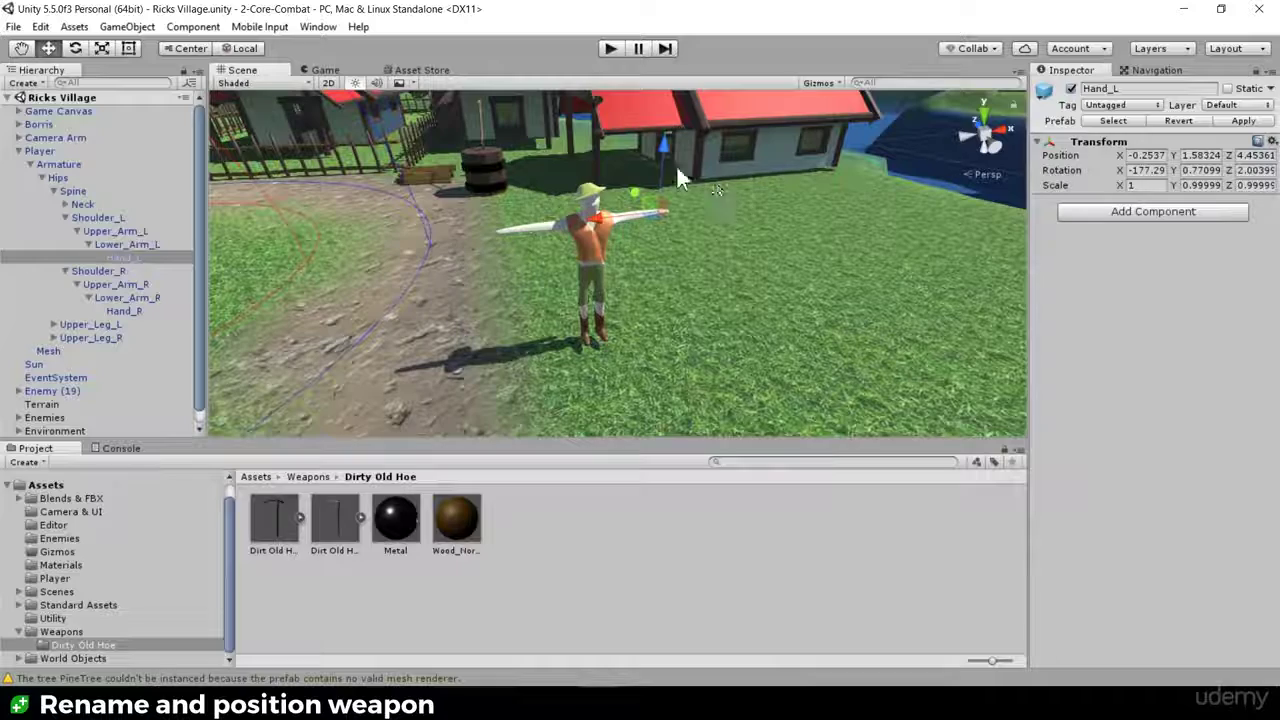
left_click_drag(607, 278, 329, 273, "alt")
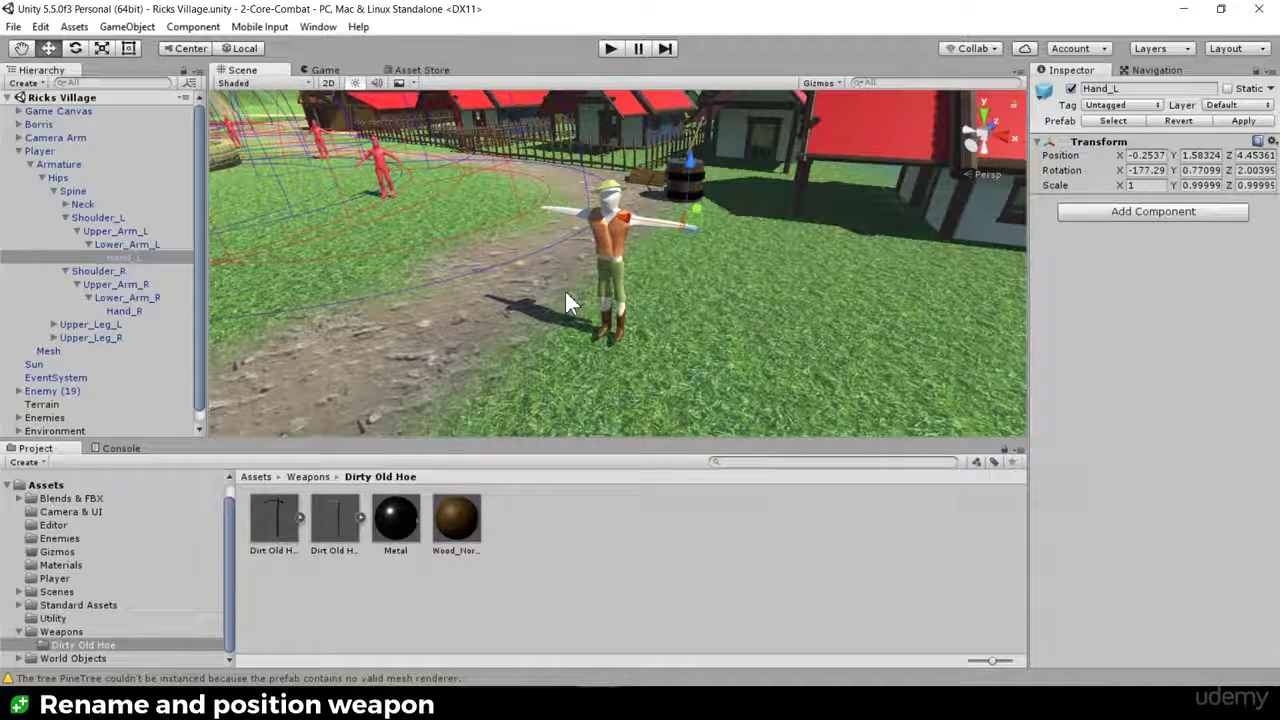
scroll(577, 302, "up", 6)
scroll(660, 280, "down", 5)
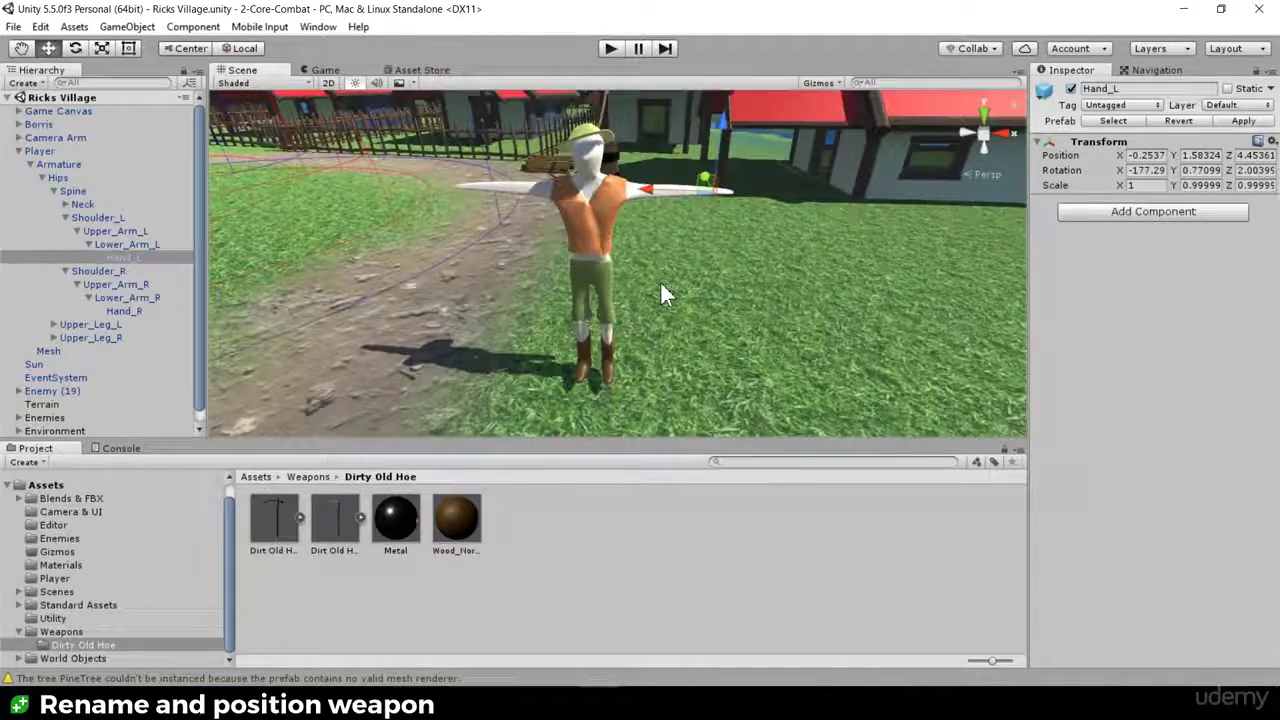
left_click_drag(660, 280, 556, 267, "alt")
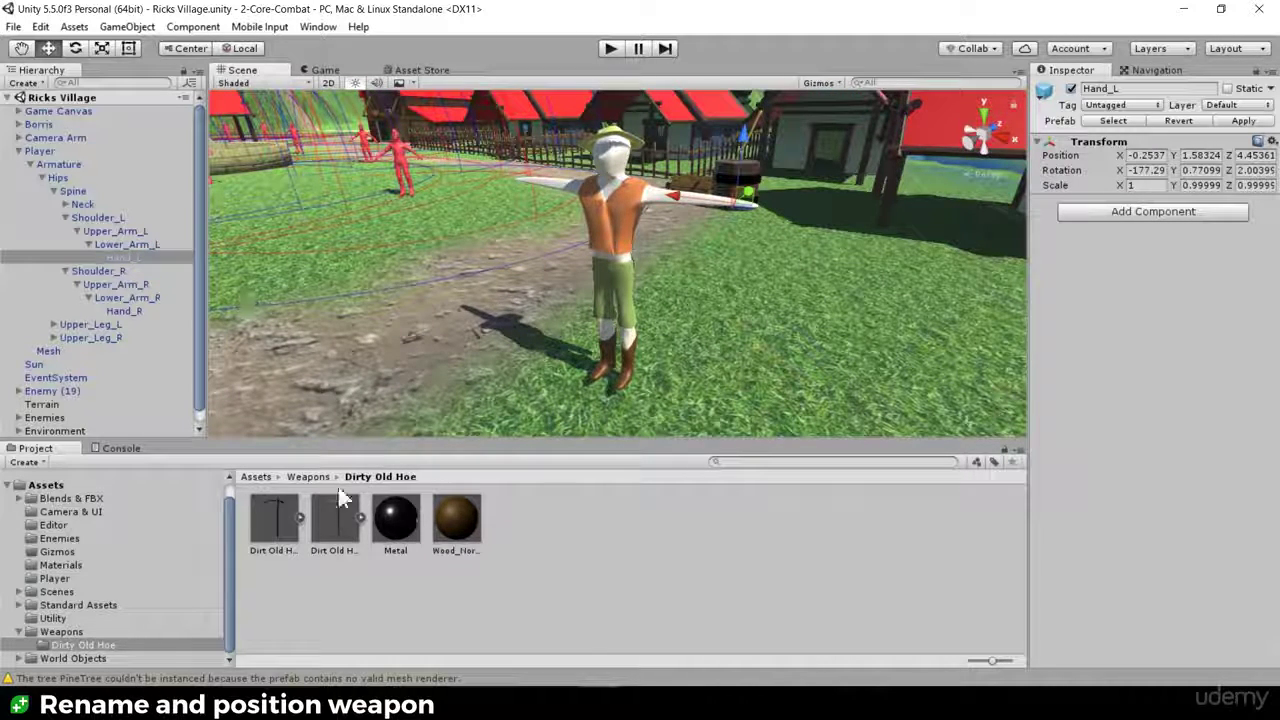
Step: Rename the Dirt Old Hoe model file to Dirty Old Hoe
left_click(336, 540)
key("F2")
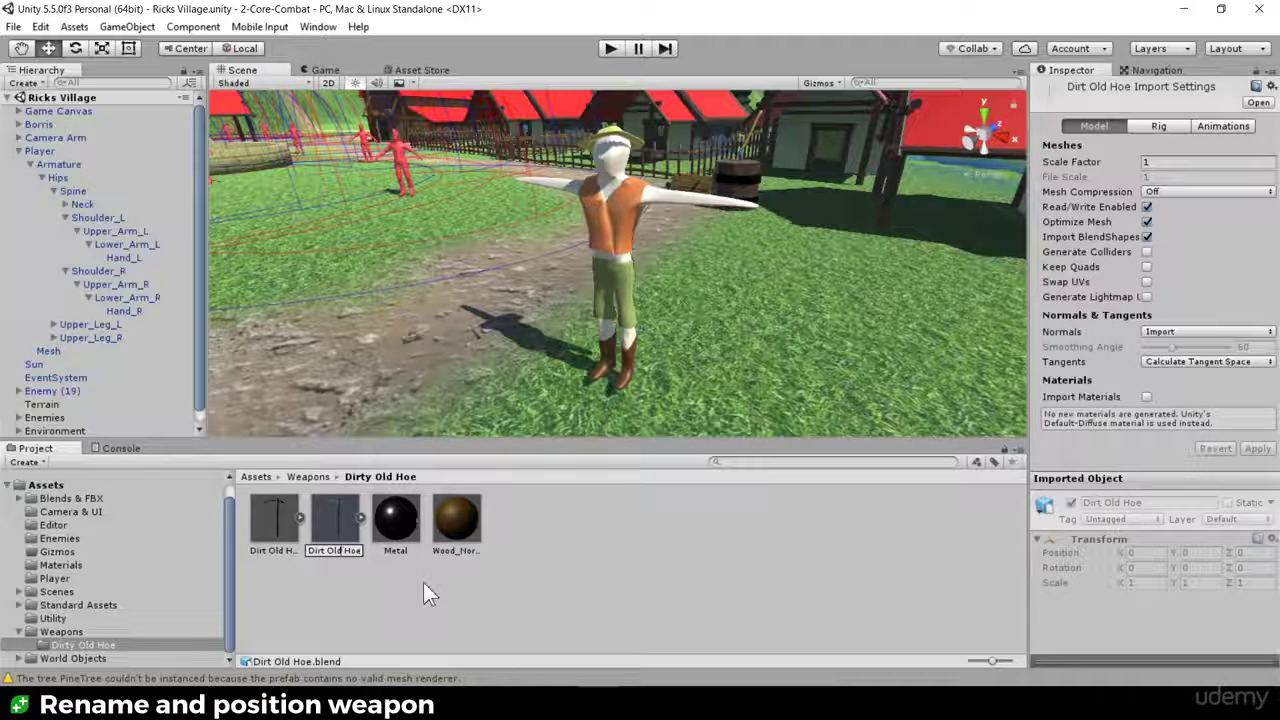
key("Left")
key("Left")
type("yDirty")
key("Return")
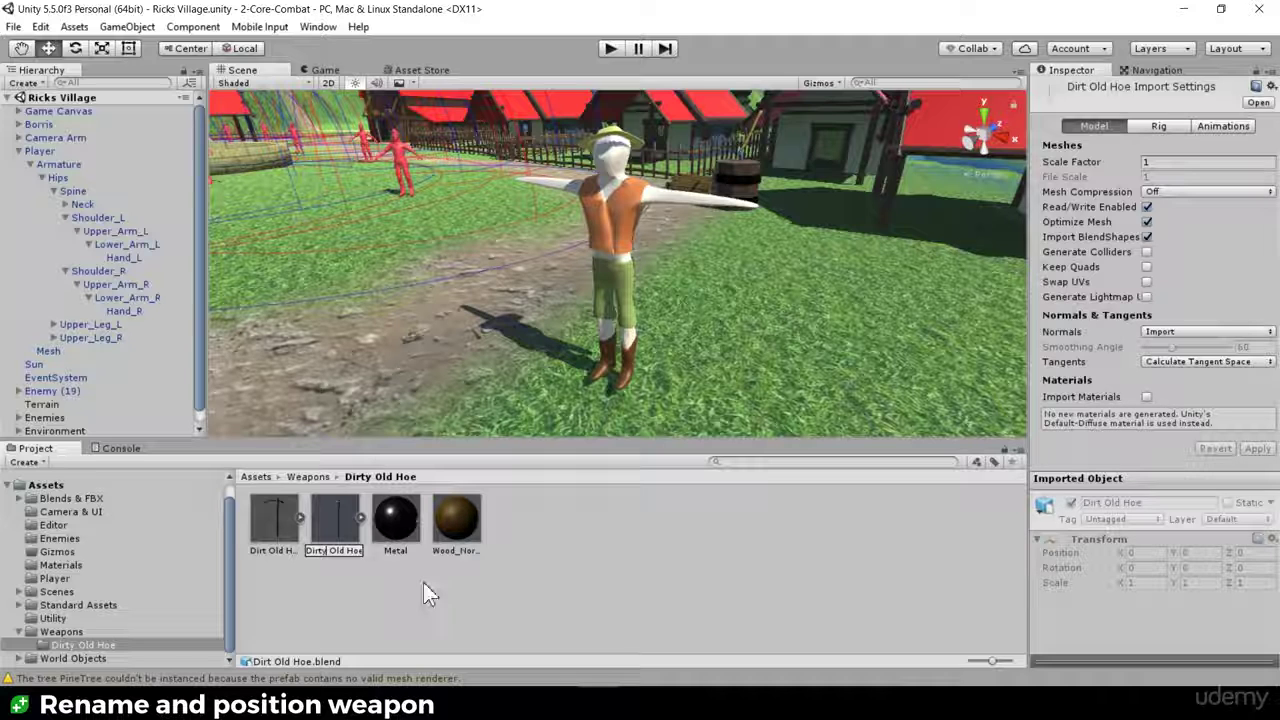
Step: Rename the Dirt Old Hoe prefab to Dirty Old Hoe
left_click(279, 544)
key("F2")
key("Right")
key("Left")
key("Left")
key("Left")
key("Left")
key("Left")
key("Left")
key("Left")
key("Left")
type("y")
key("Return")
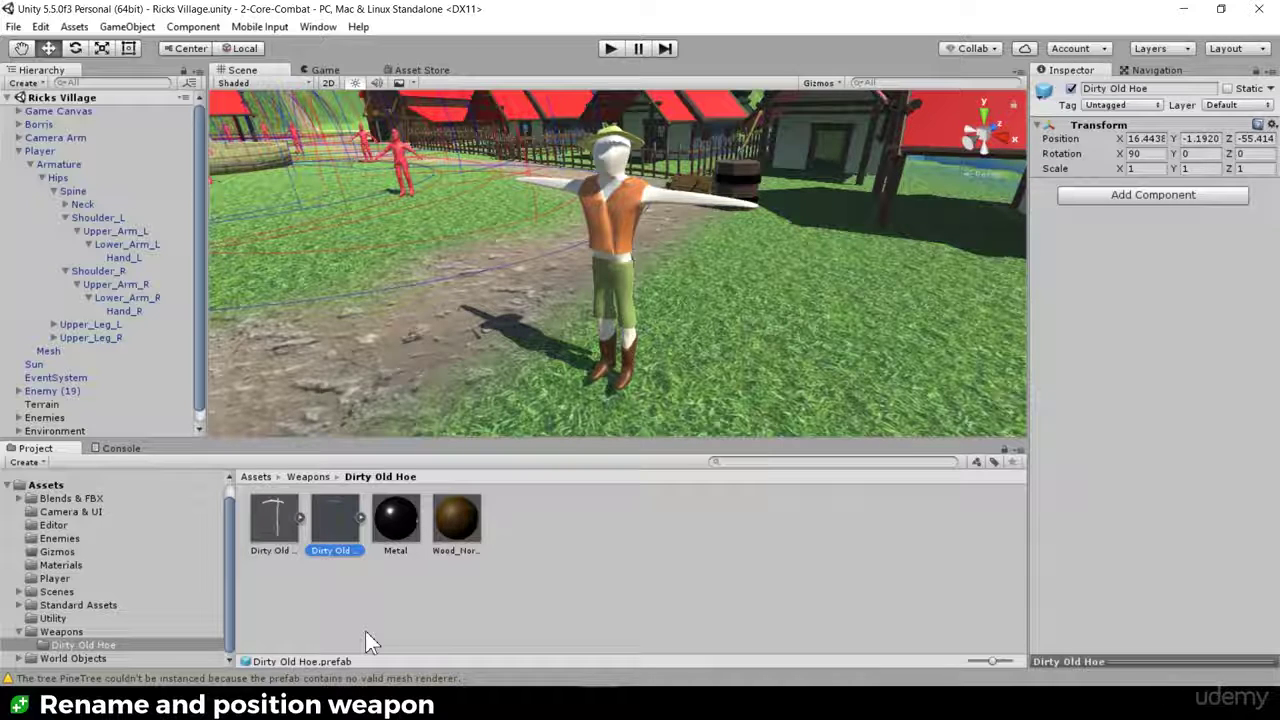
Step: Add the Dirty Old Hoe prefab as a child of the player's Hand_L bone and reset its transform
scroll(592, 286, "down", 7)
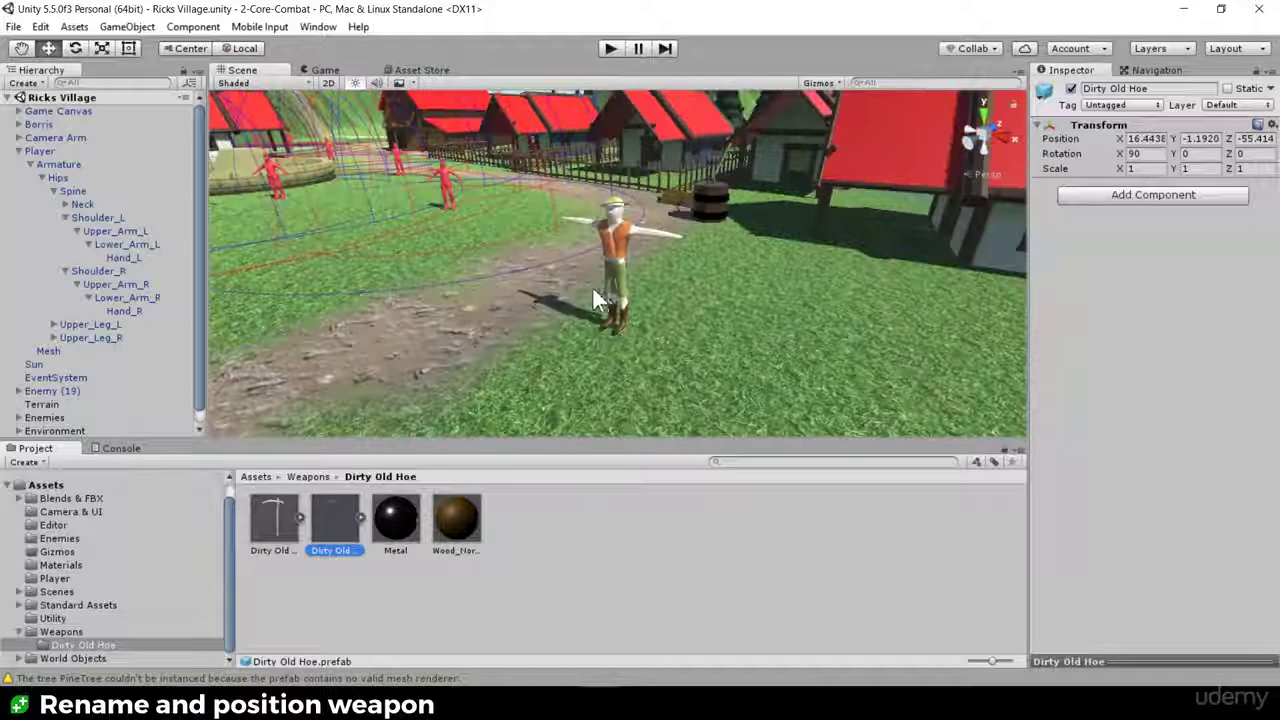
left_click_drag(545, 338, 640, 312, "alt")
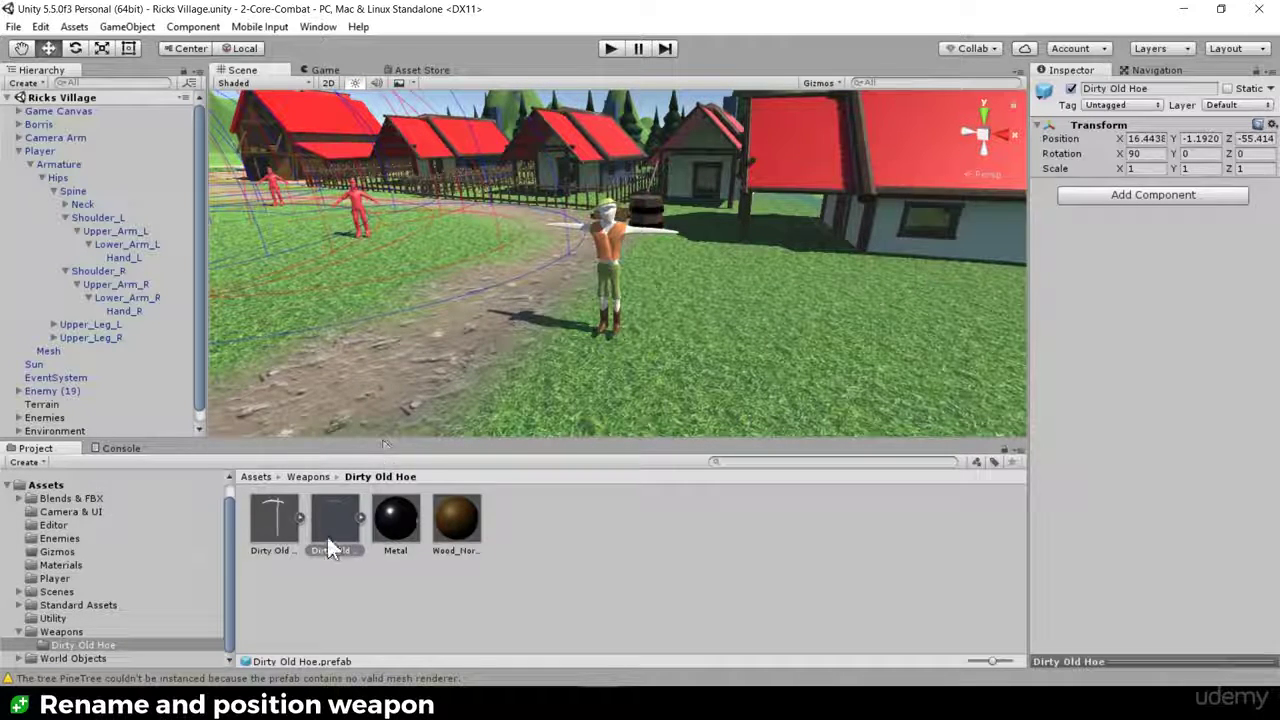
left_click_drag(333, 515, 128, 268)
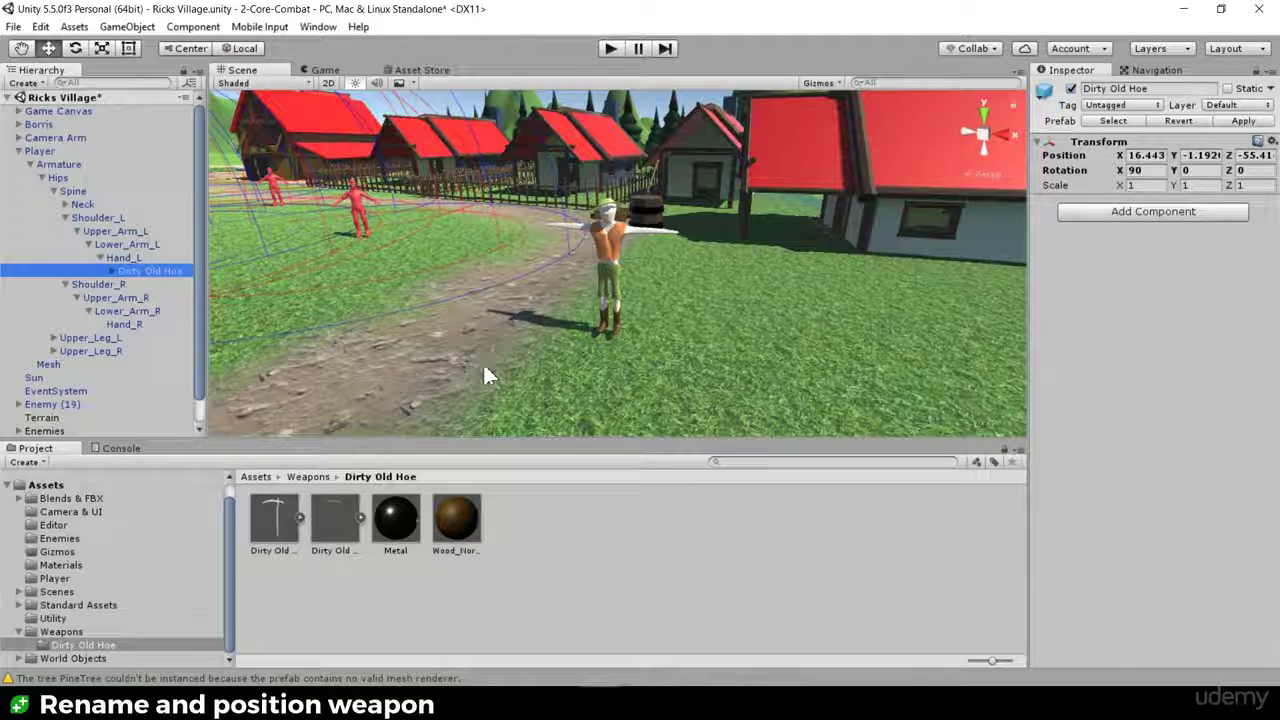
left_click(1271, 142)
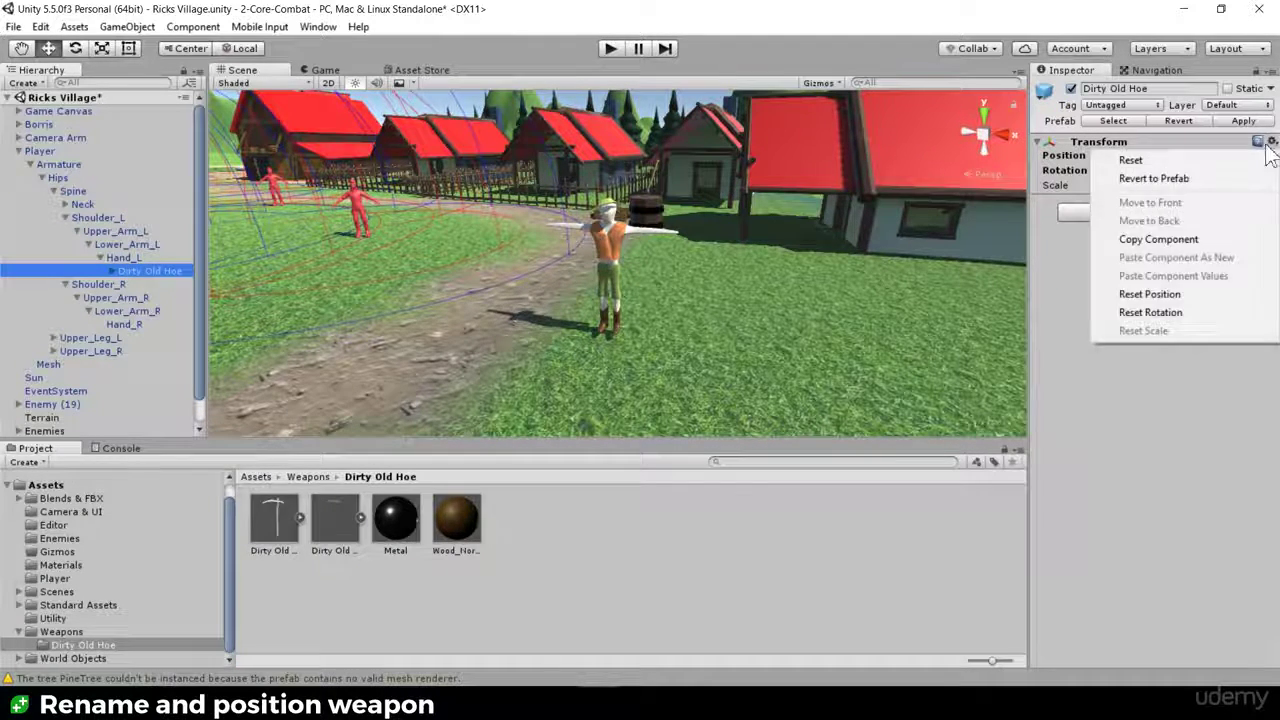
left_click(1245, 162)
Step: Run the game, pause it, and view the hoe in the player's hand from the front in the scene
left_click_drag(938, 241, 560, 209, "alt")
left_click(610, 48)
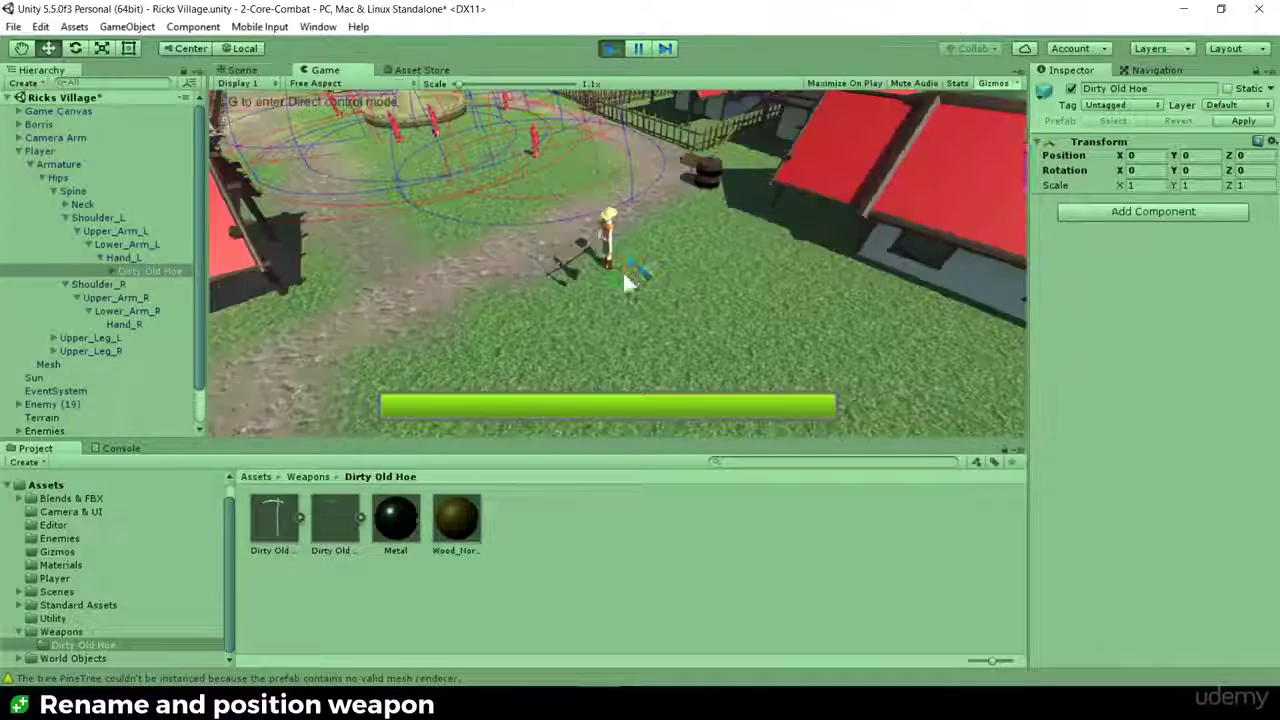
left_click(638, 49)
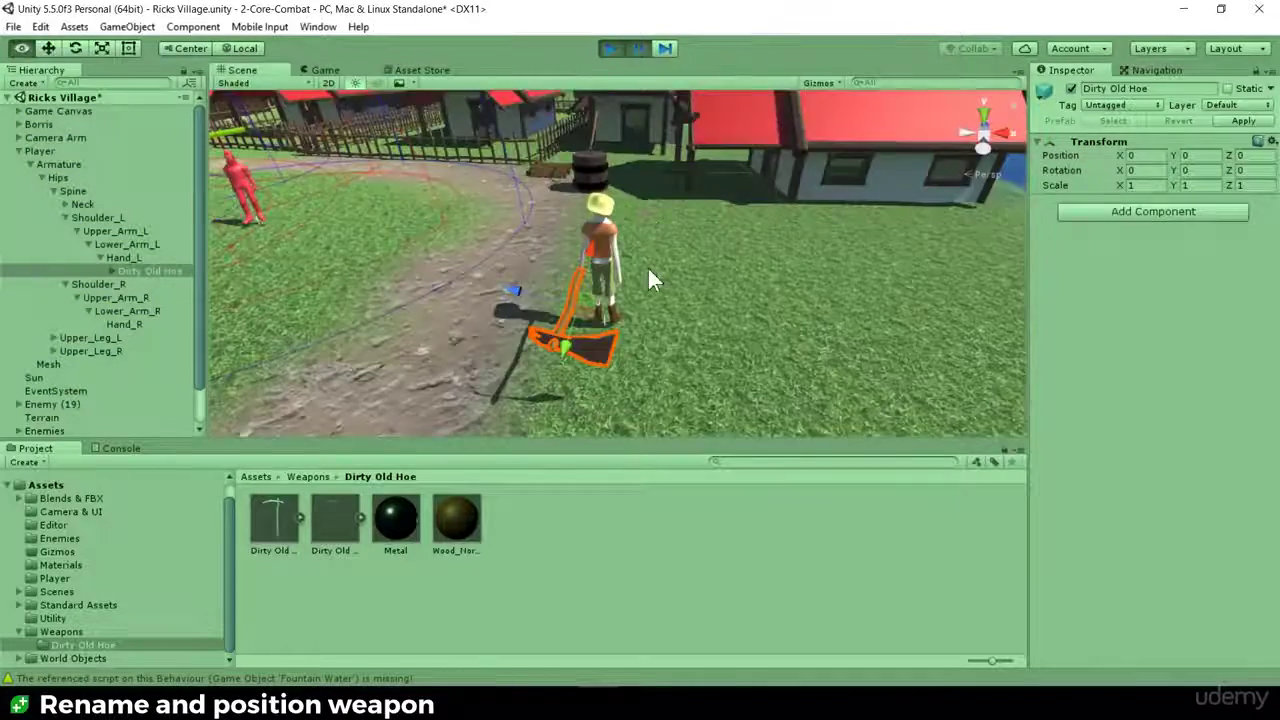
left_click_drag(930, 265, 557, 271, "alt")
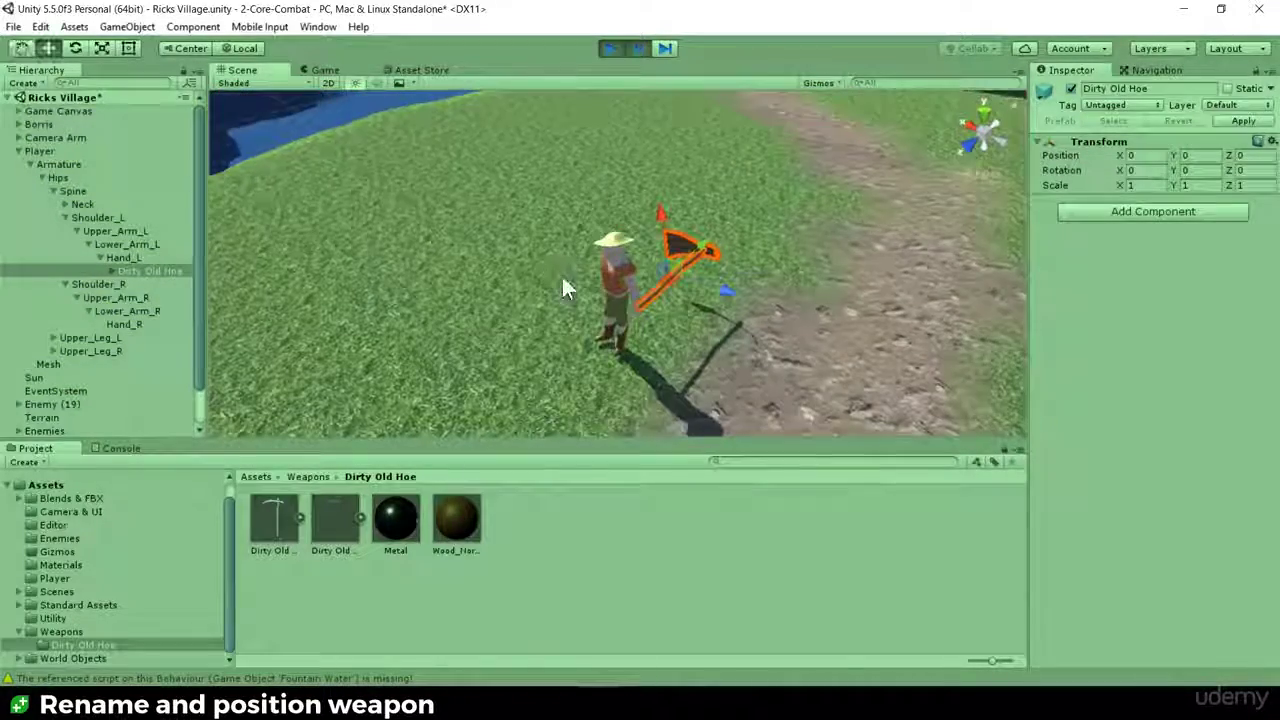
Step: Rotate and move the hoe into the player's left hand, at about position -0.392, 0.763, -0.019 and rotation -22.9, 84.4, -178.6
key("e")
left_click_drag(645, 230, 680, 386)
left_click_drag(716, 253, 664, 252)
key("w")
scroll(600, 323, "up", 5)
scroll(550, 313, "up", 6)
scroll(591, 291, "down", 5)
Step: Fine-tune the hoe's rotation in the hand to about -22.77, 77.57, -177.88 and check it from other sides
key("e")
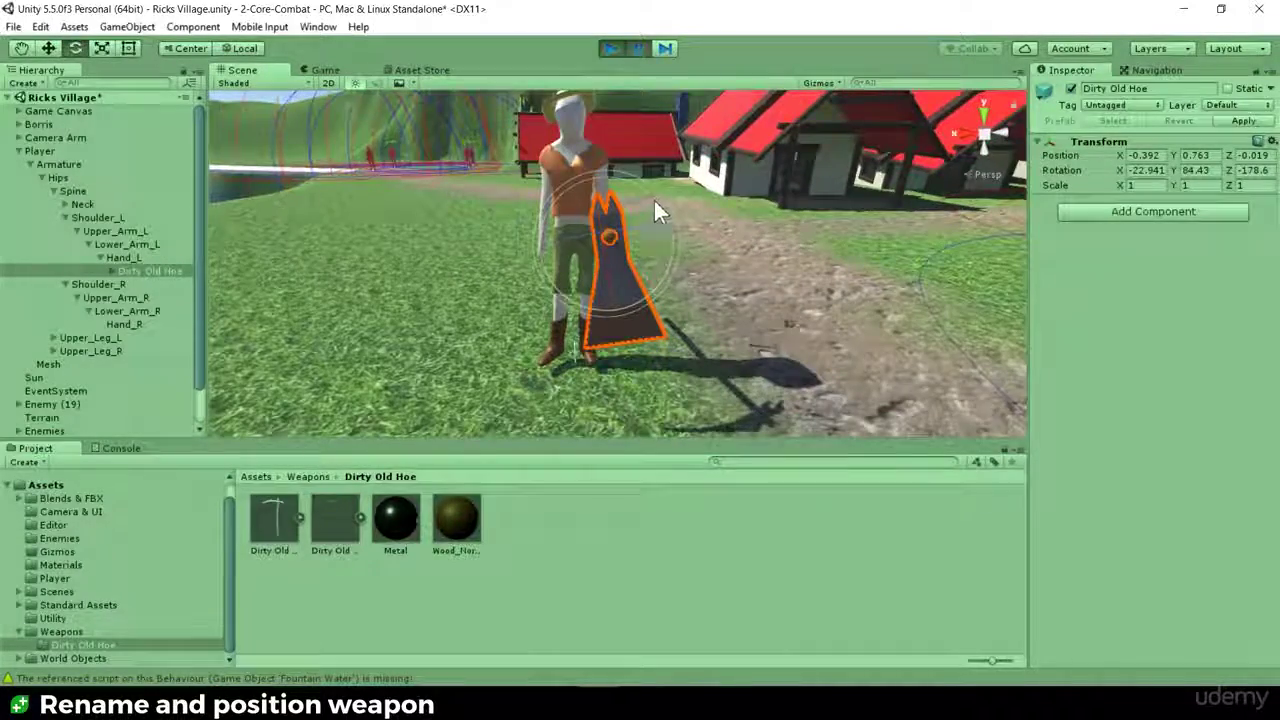
left_click_drag(656, 199, 612, 360)
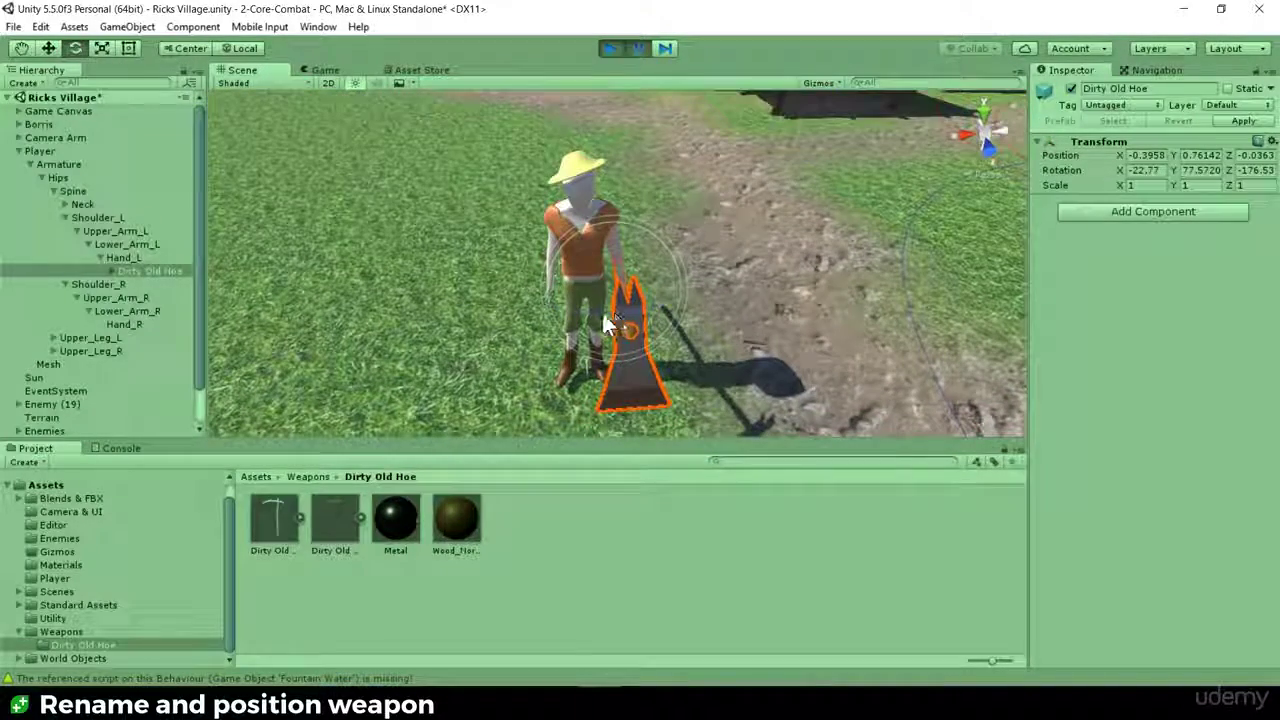
left_click_drag(603, 314, 607, 313)
left_click_drag(519, 312, 138, 288, "alt")
left_click_drag(470, 255, 555, 247, "alt")
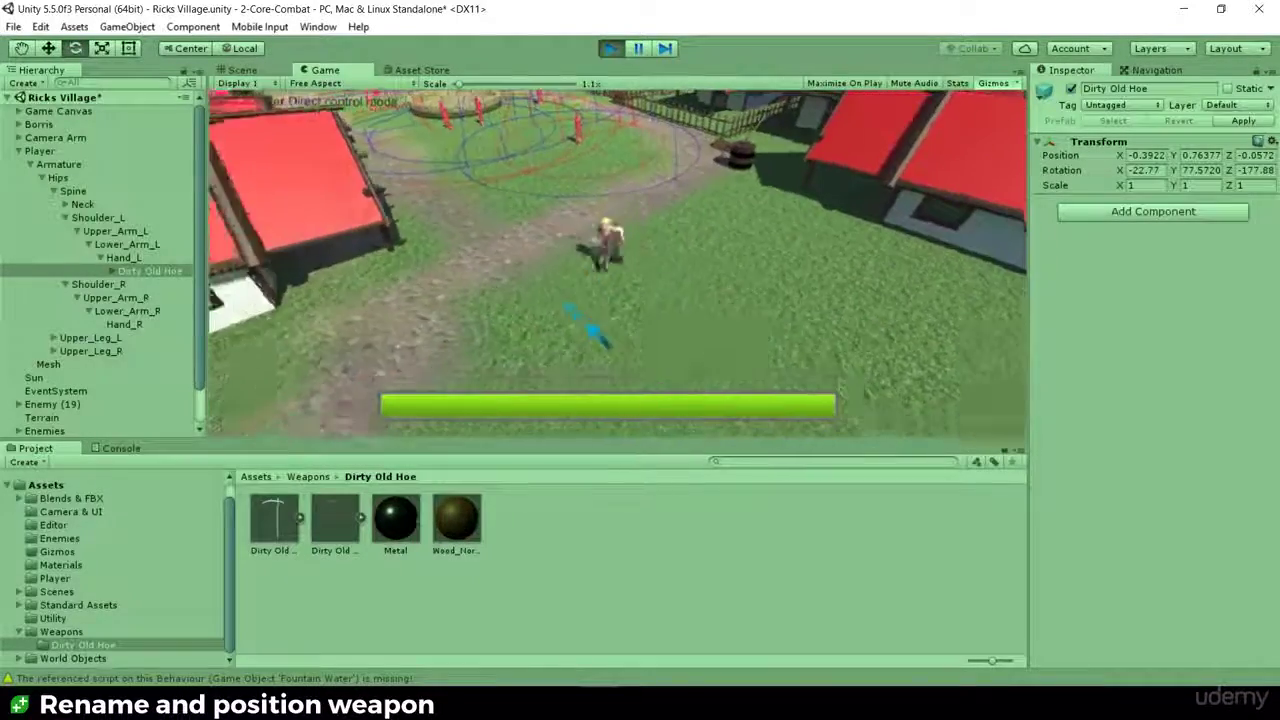
Step: Walk the player around in the resumed game and copy the hoe's Transform component
left_click(614, 325)
left_click(628, 186)
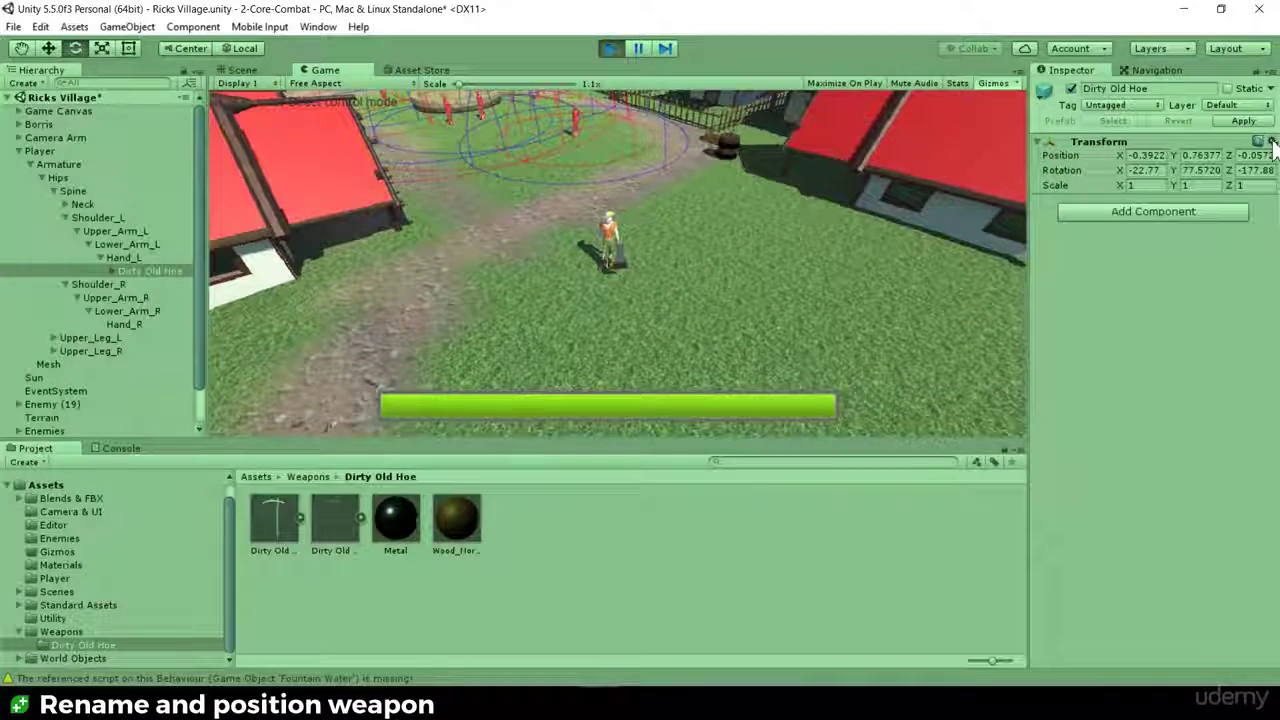
left_click(1272, 142)
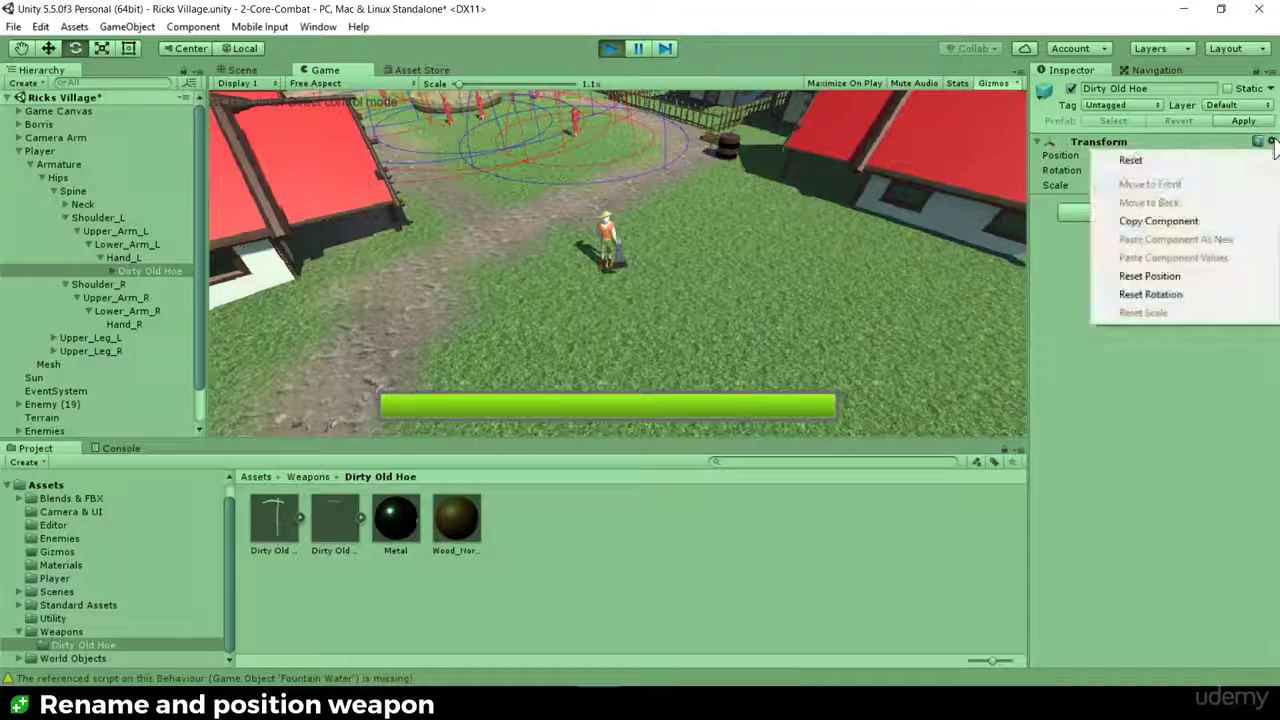
left_click(1196, 220)
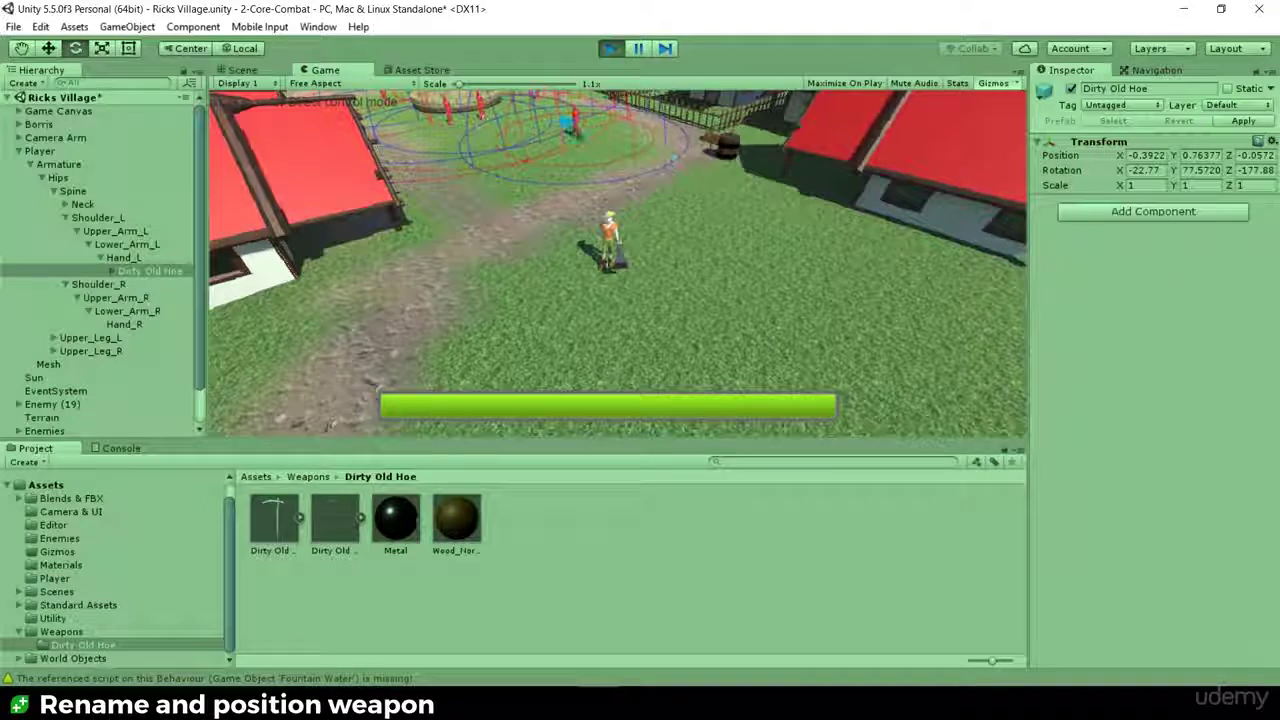
Step: Stop the game and paste the copied Transform values onto the hoe under Hand_L
left_click(609, 49)
left_click(267, 74)
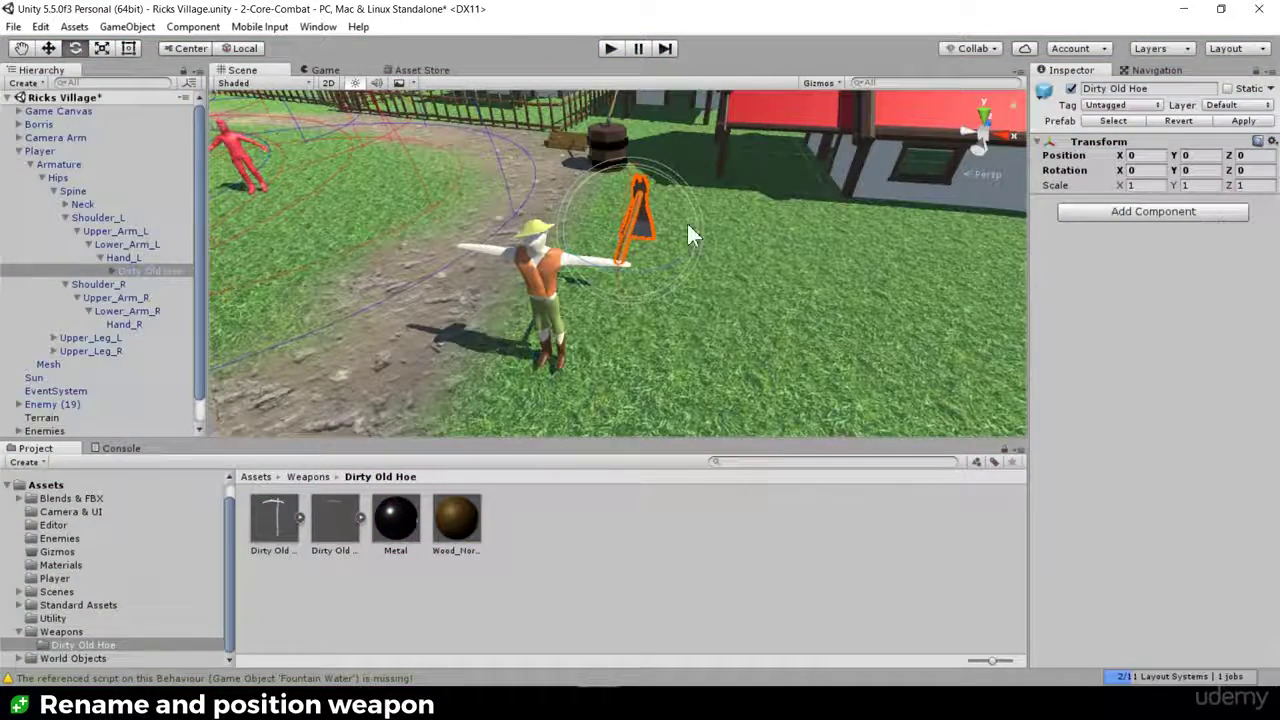
left_click(1270, 142)
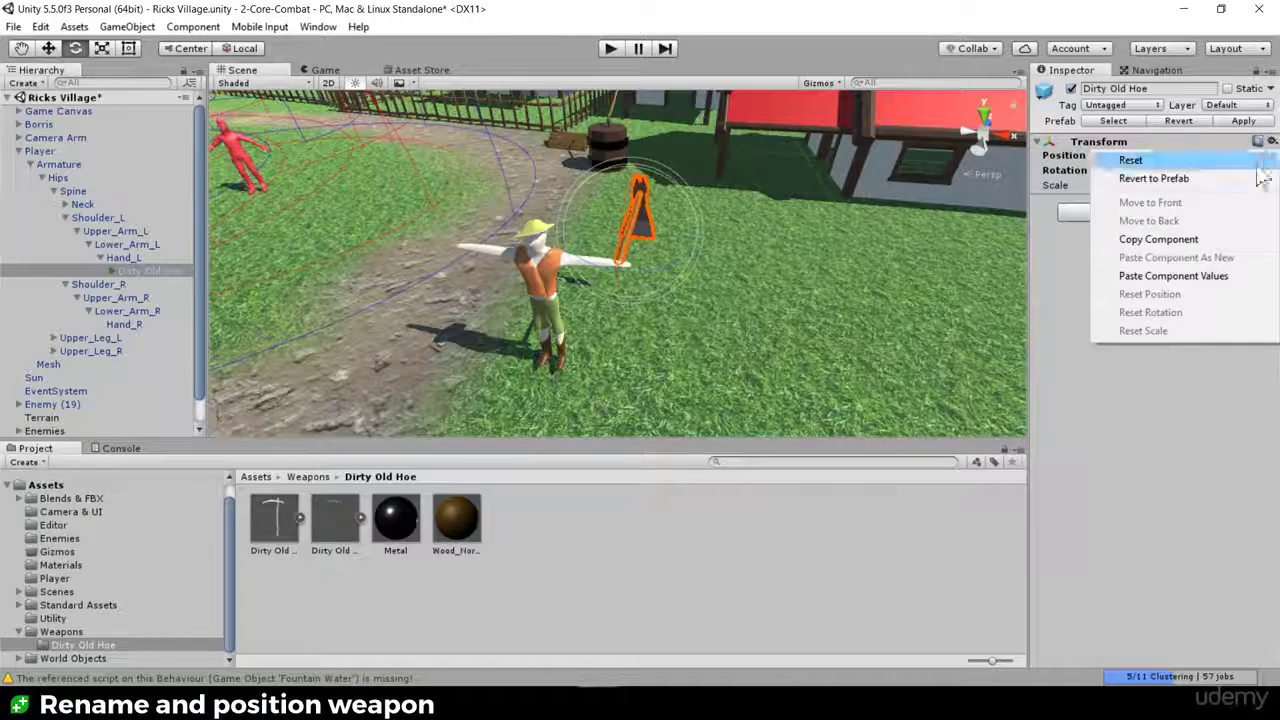
left_click(1213, 276)
Step: Play the game, walk the player to several spots on the grass near the houses, and stop it
left_click(610, 48)
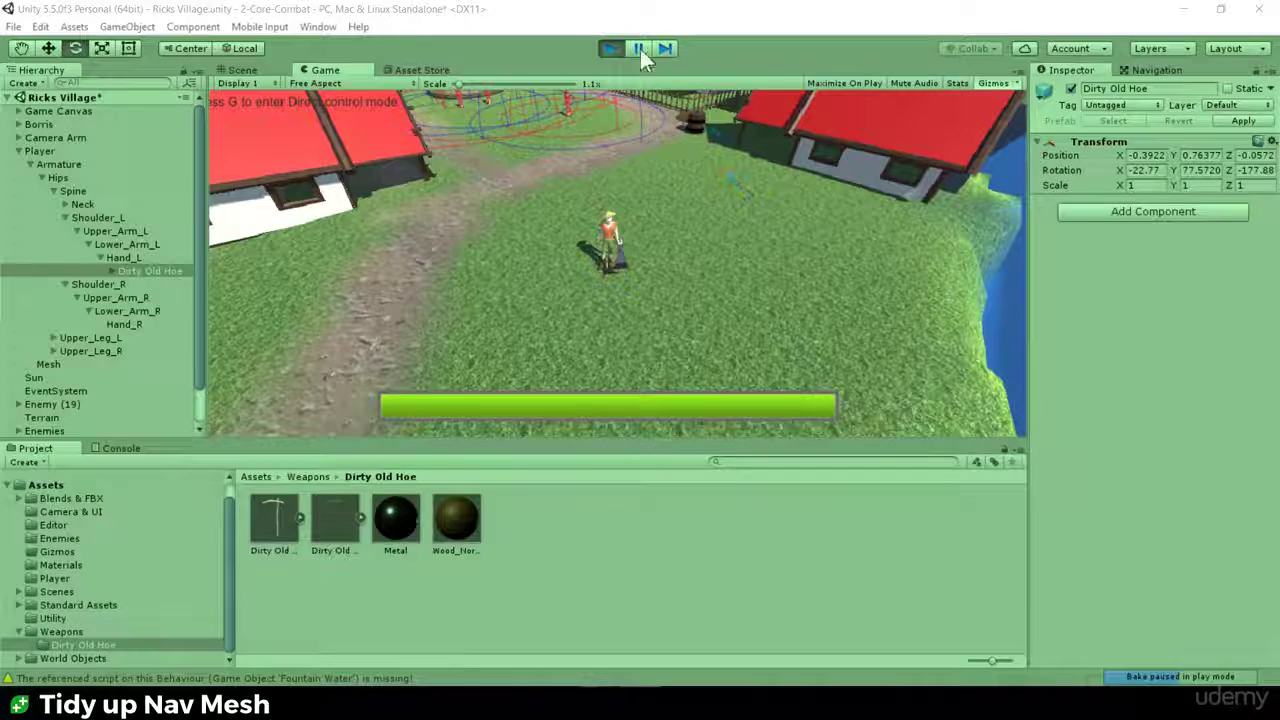
left_click(748, 283)
left_click(734, 368)
left_click(526, 263)
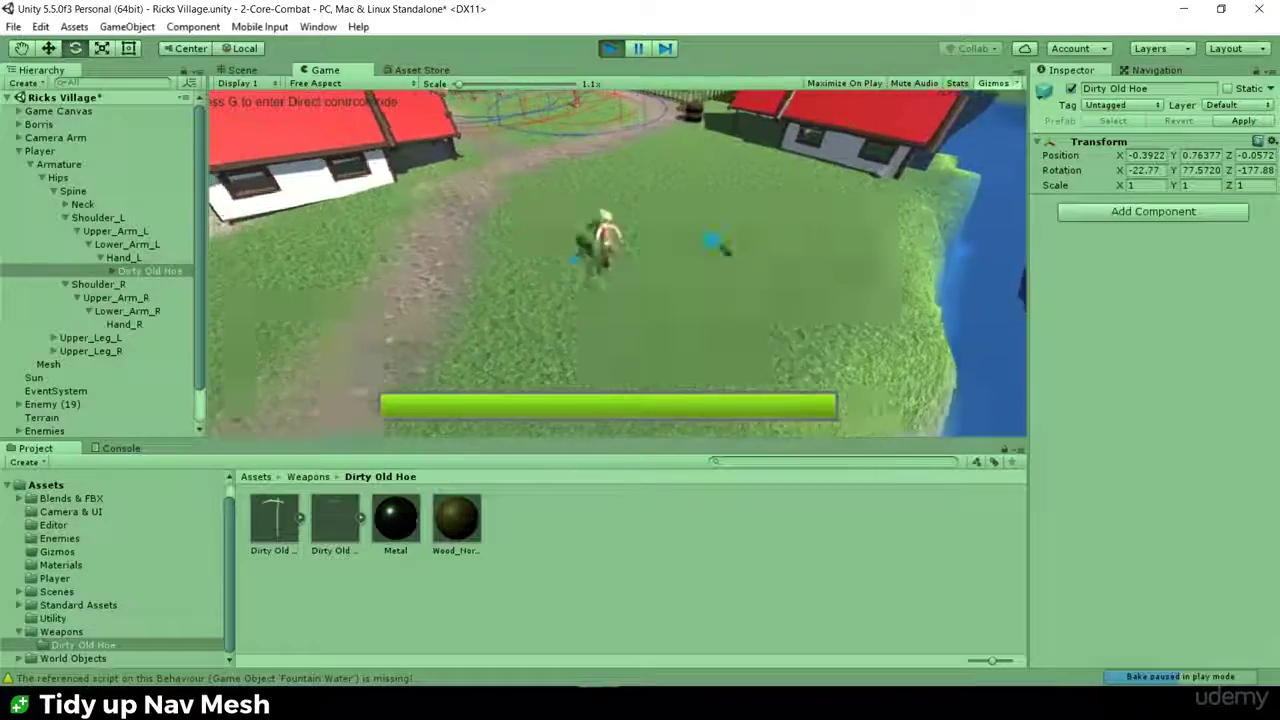
left_click(745, 234)
left_click(557, 177)
left_click(662, 196)
left_click(697, 335)
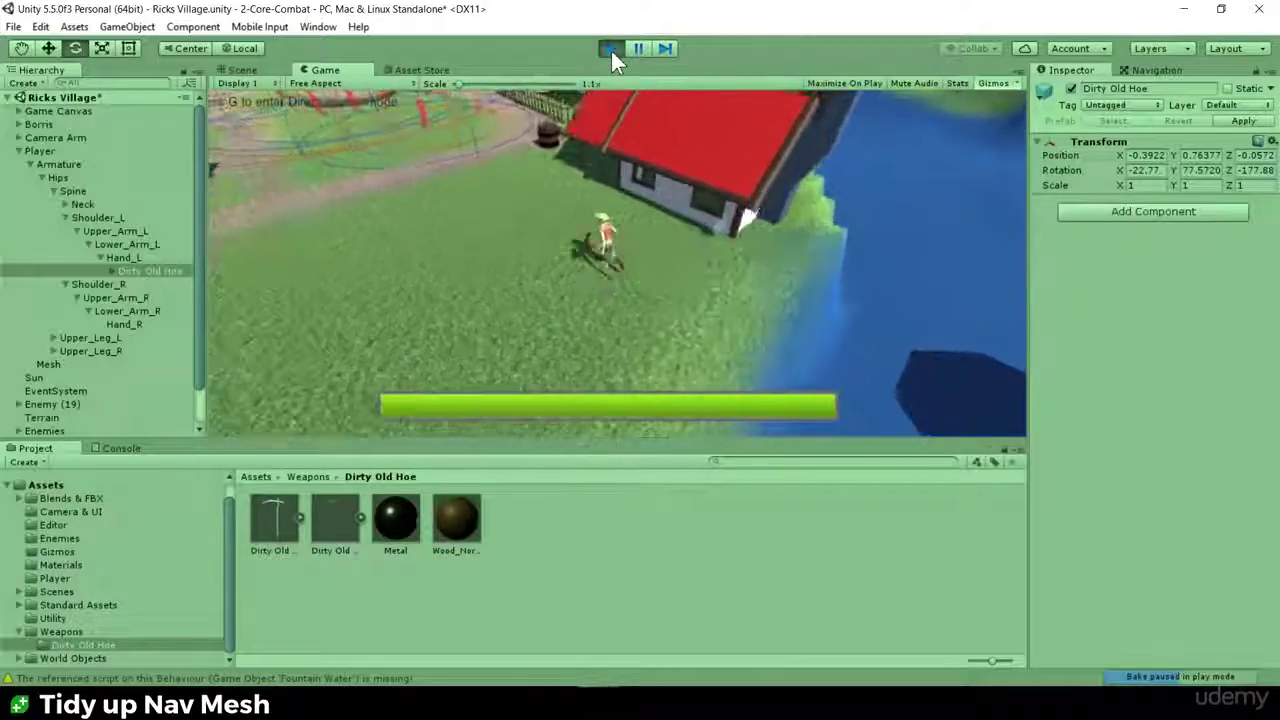
left_click(610, 48)
Step: Display the scene's NavMesh and inspect its coverage around the player, houses and shoreline
left_click(1155, 70)
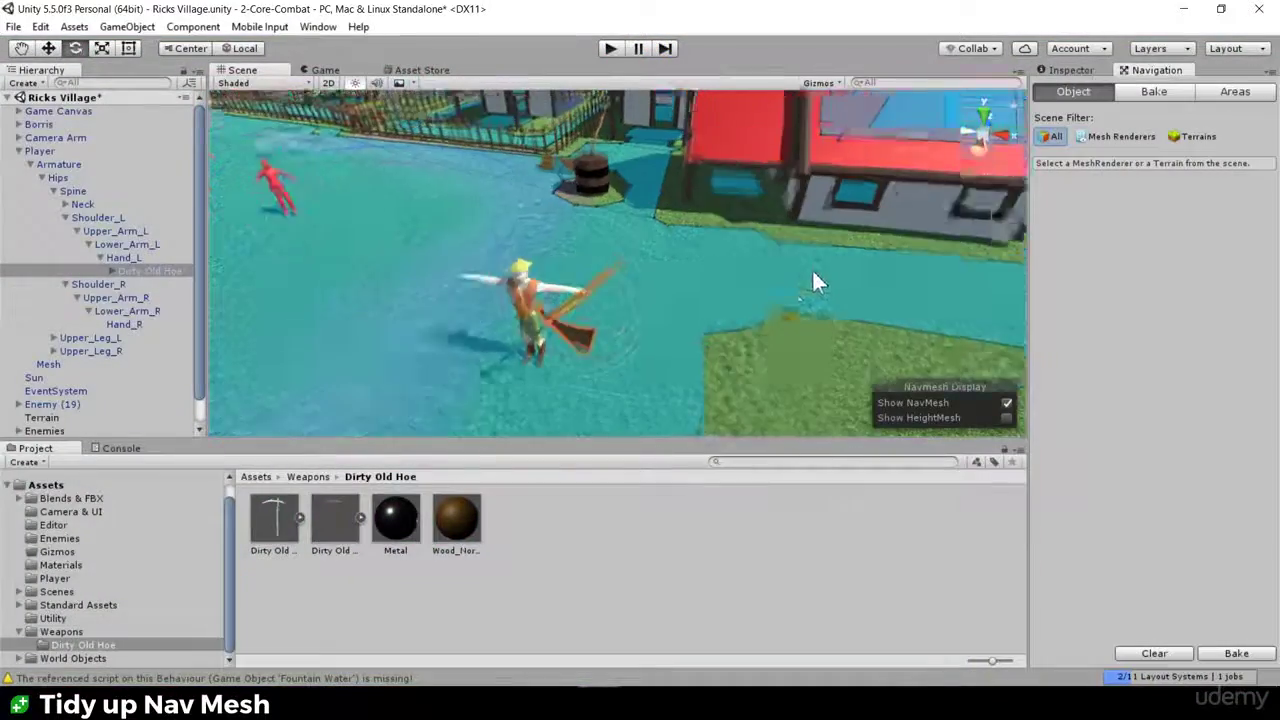
scroll(812, 282, "down", 2)
left_click_drag(771, 336, 640, 290, "alt")
left_click_drag(745, 240, 718, 351, "alt")
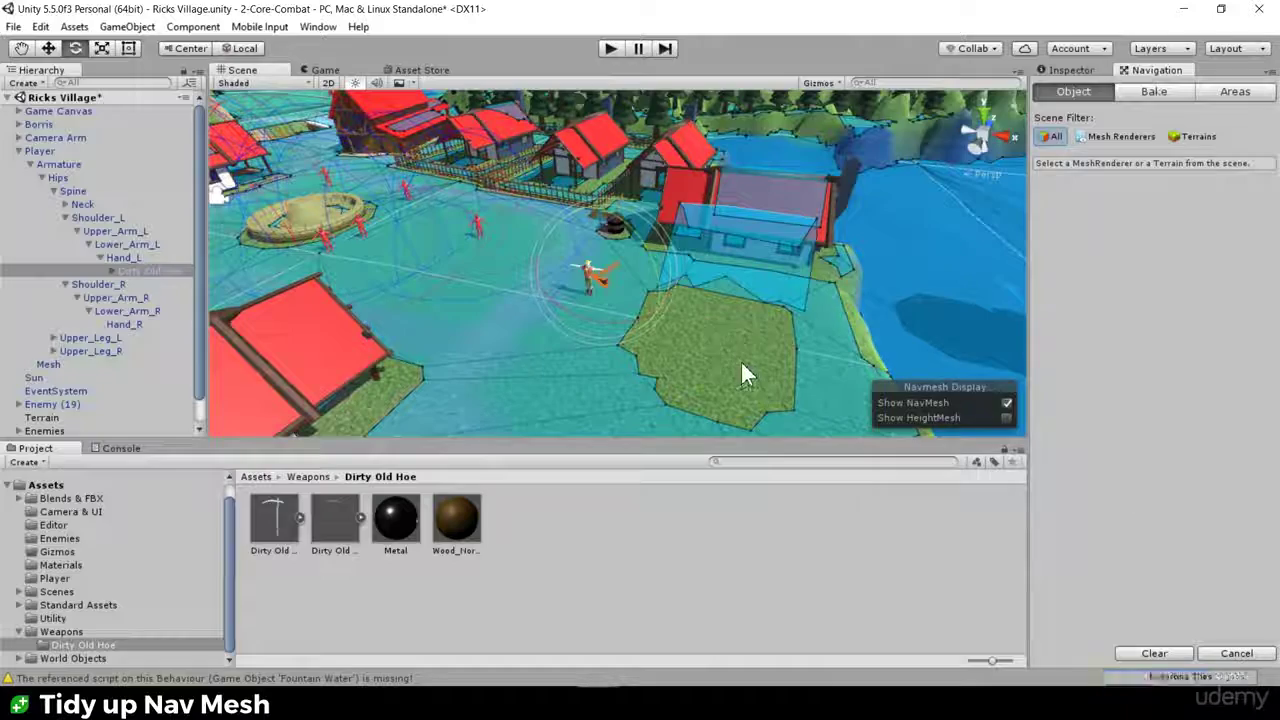
left_click_drag(666, 308, 648, 340, "alt")
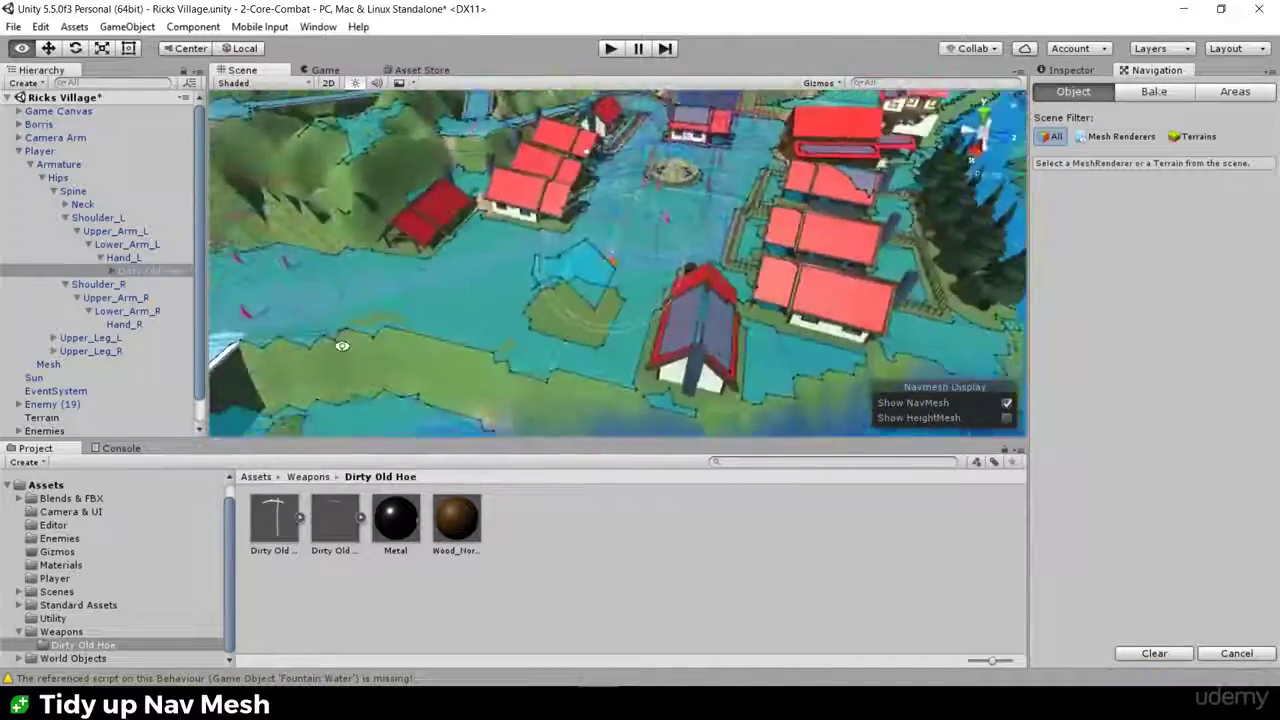
left_click_drag(317, 334, 581, 329, "alt")
scroll(575, 300, "up", 10)
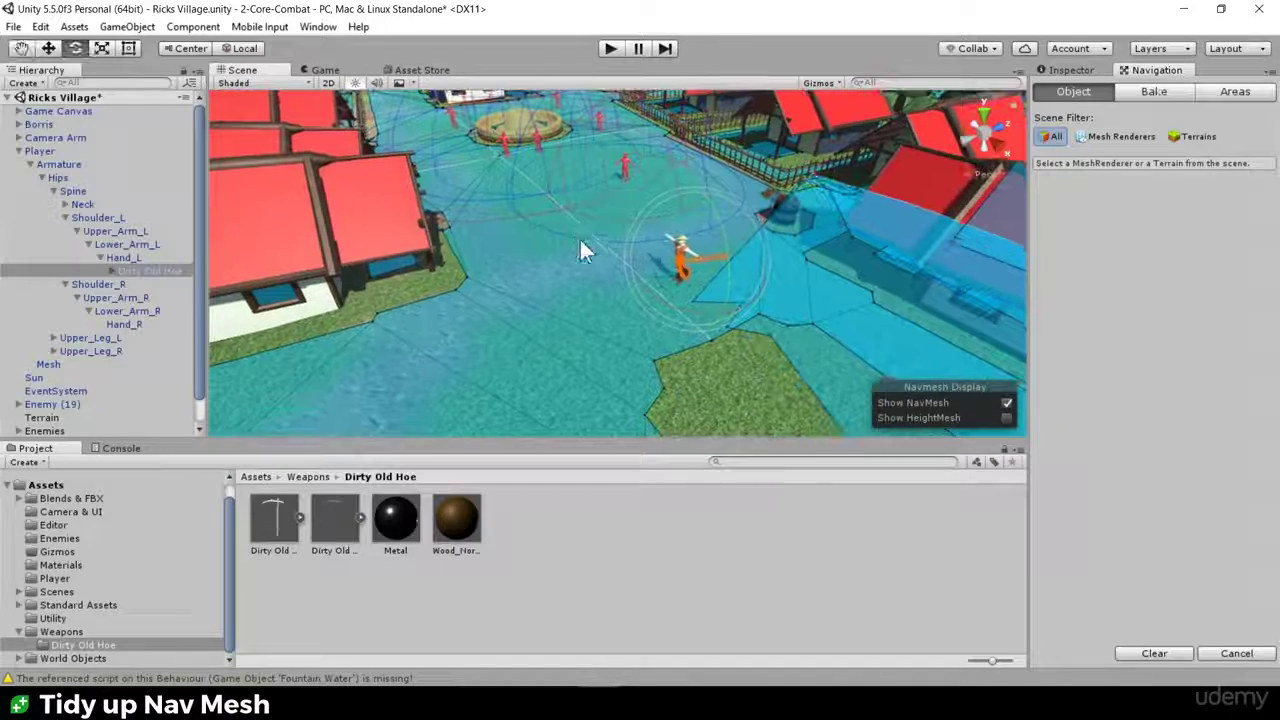
Step: Hide the NavMesh overlay by returning to the hoe's Inspector and collapse the Player hierarchy
left_click(1077, 69)
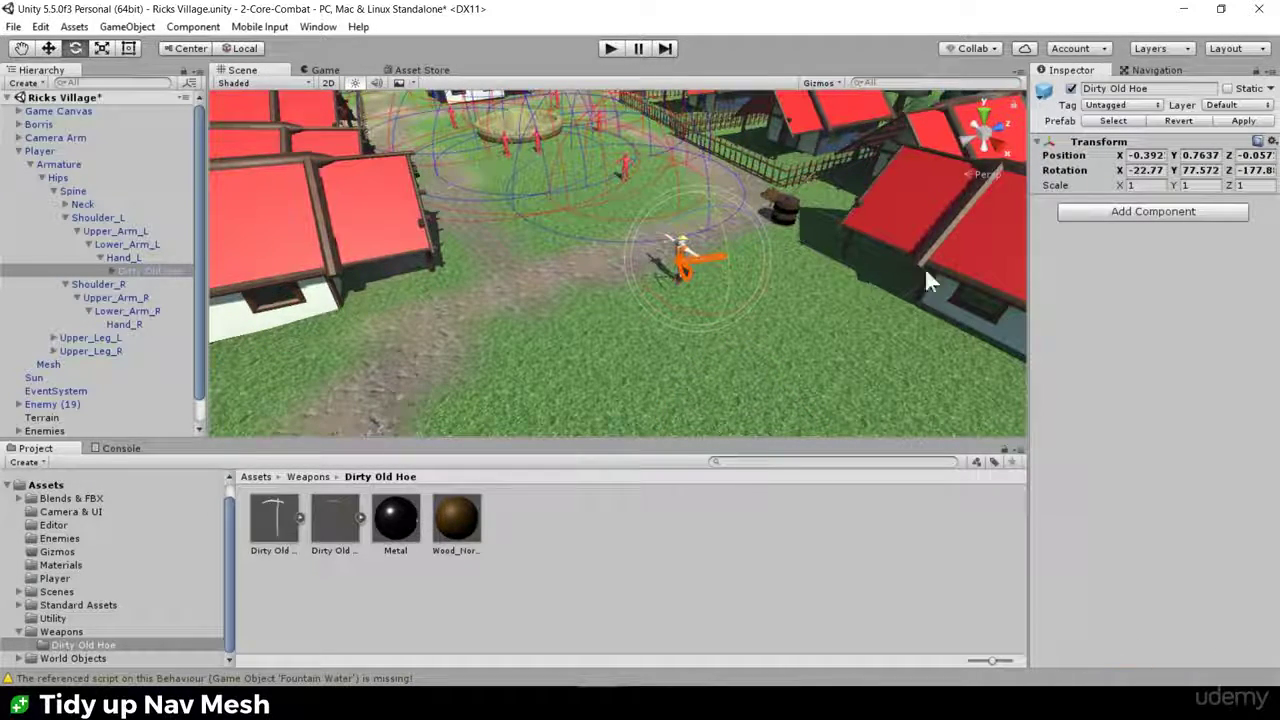
middle_click_drag(728, 256, 501, 285)
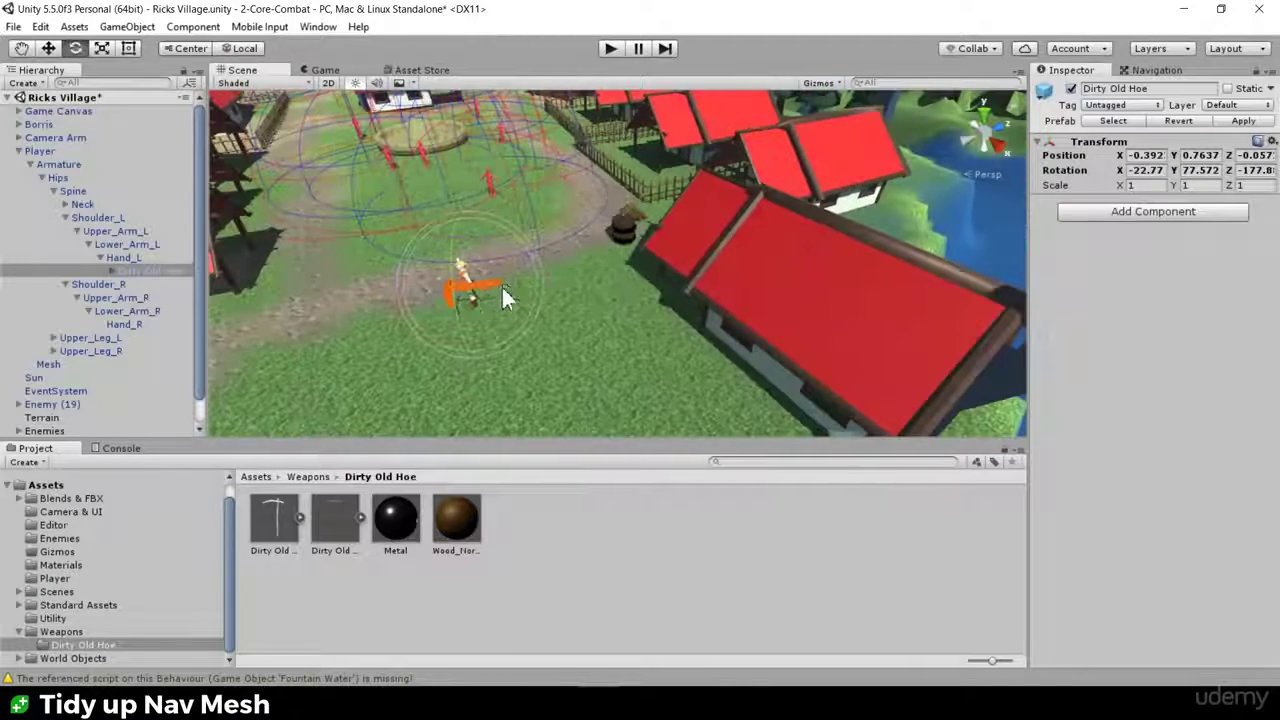
left_click(19, 150)
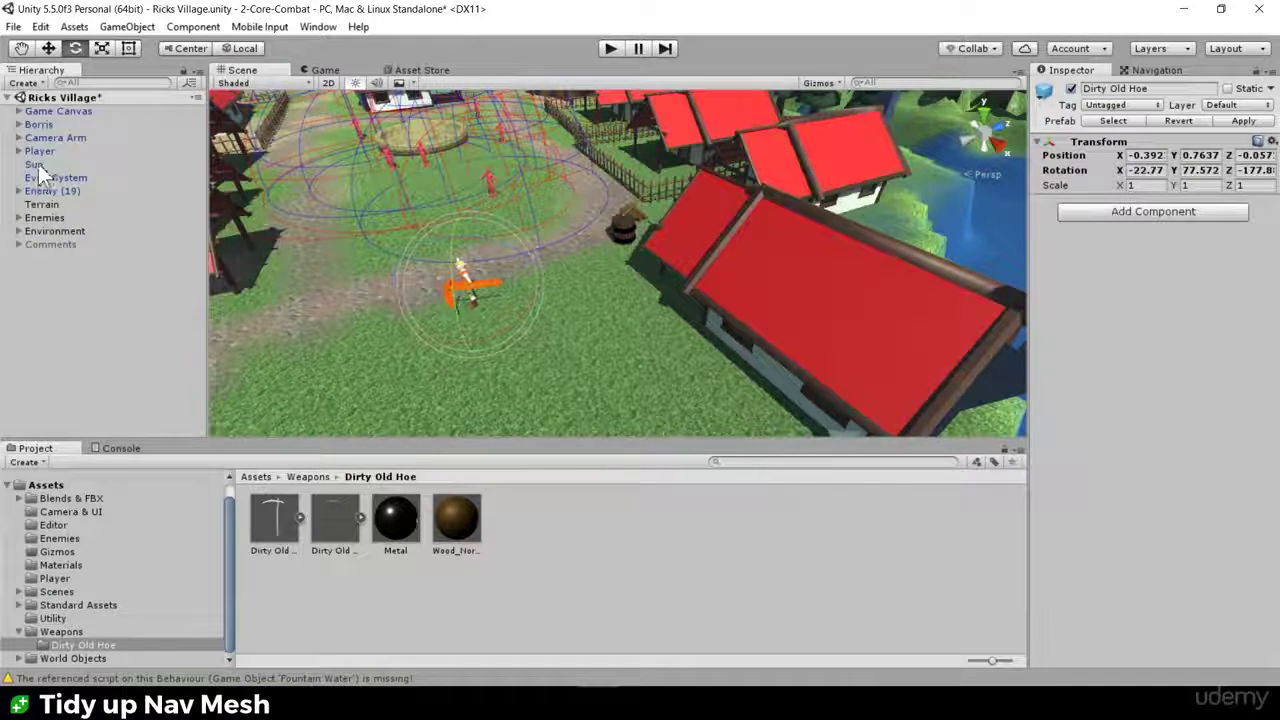
Step: Examine the house shadows and set the Sun light's shadow strength to 0.6
left_click(38, 164)
left_click_drag(791, 257, 387, 278, "alt")
scroll(470, 270, "up", 5)
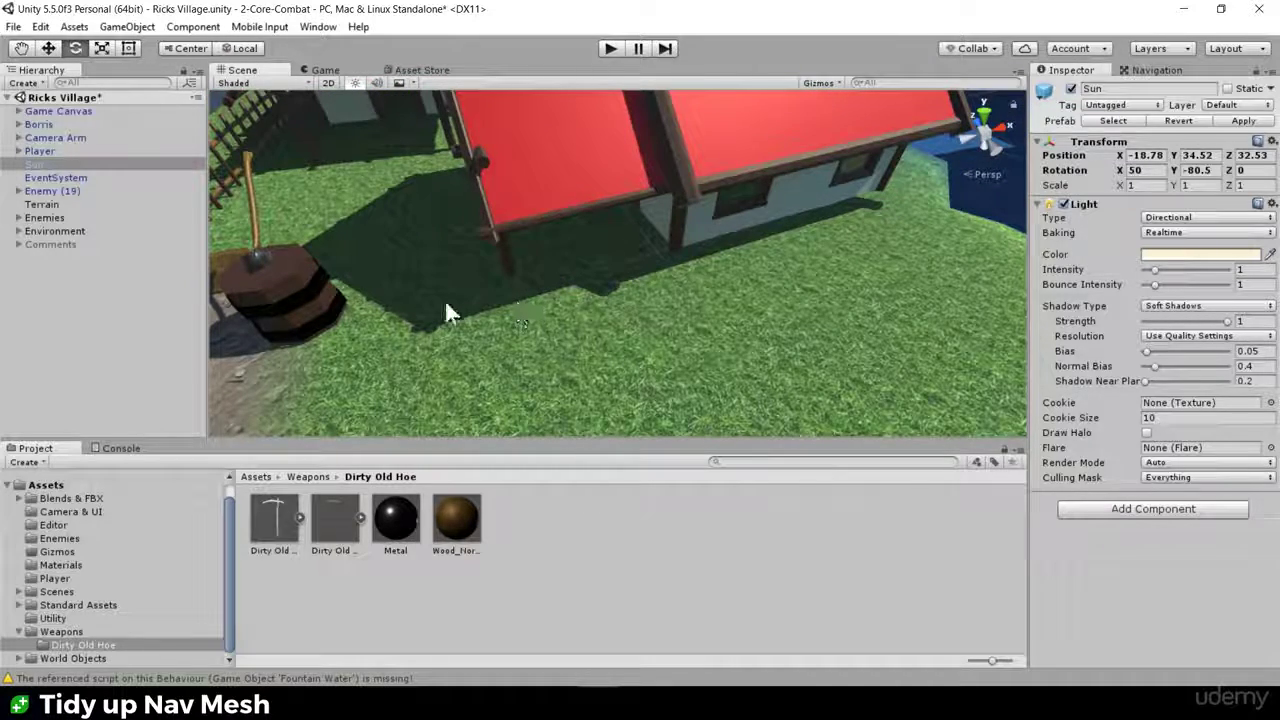
scroll(520, 332, "down", 3)
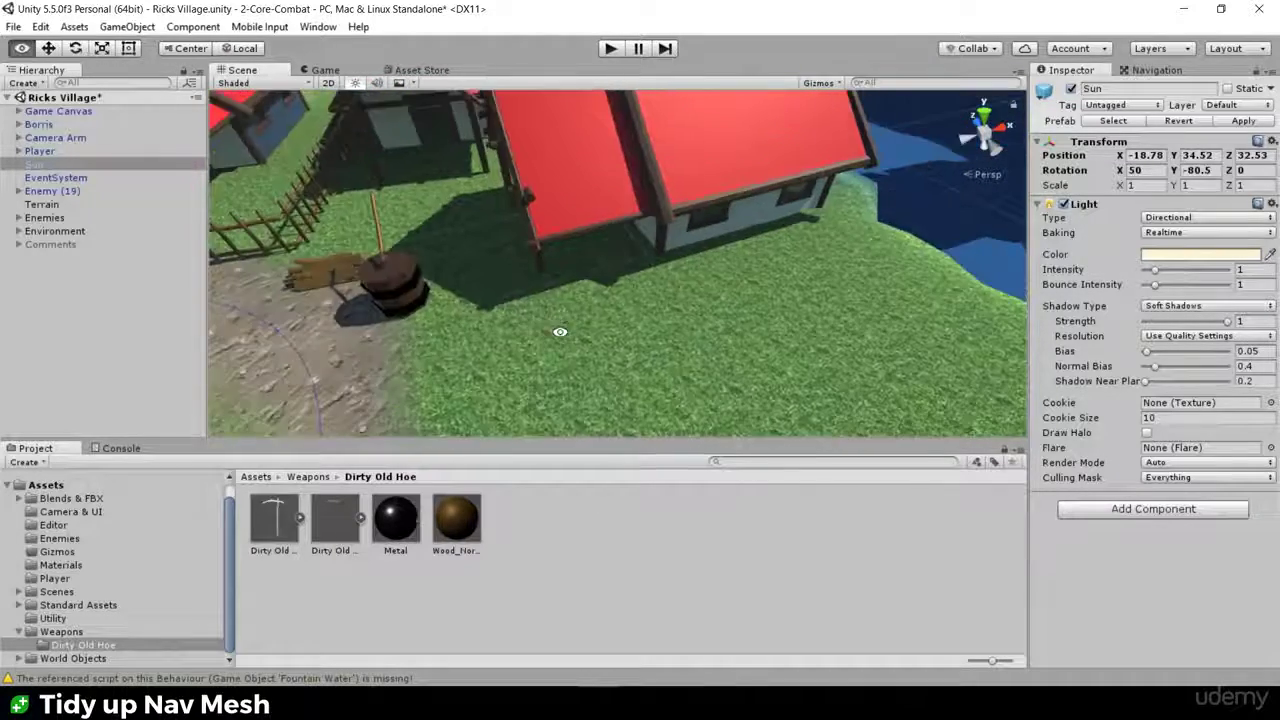
left_click_drag(551, 340, 486, 288, "alt")
scroll(490, 290, "down", 2)
left_click_drag(574, 306, 703, 290, "alt")
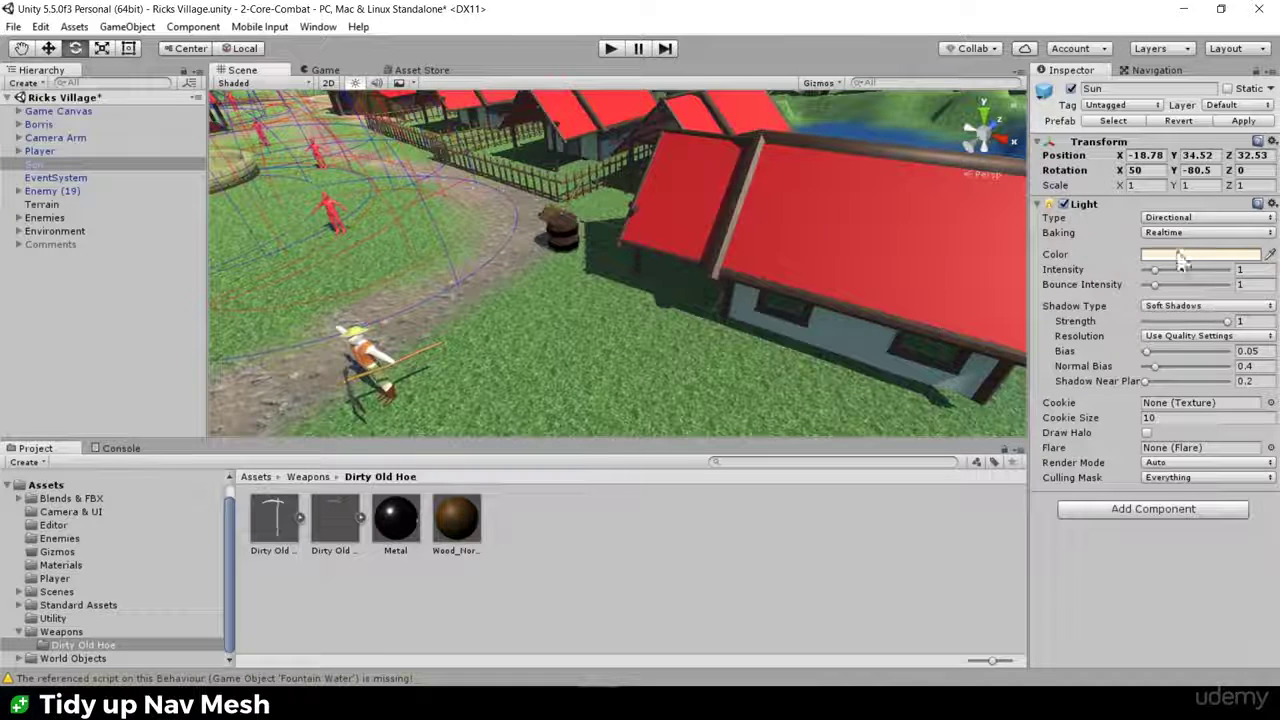
left_click_drag(1197, 322, 1203, 321)
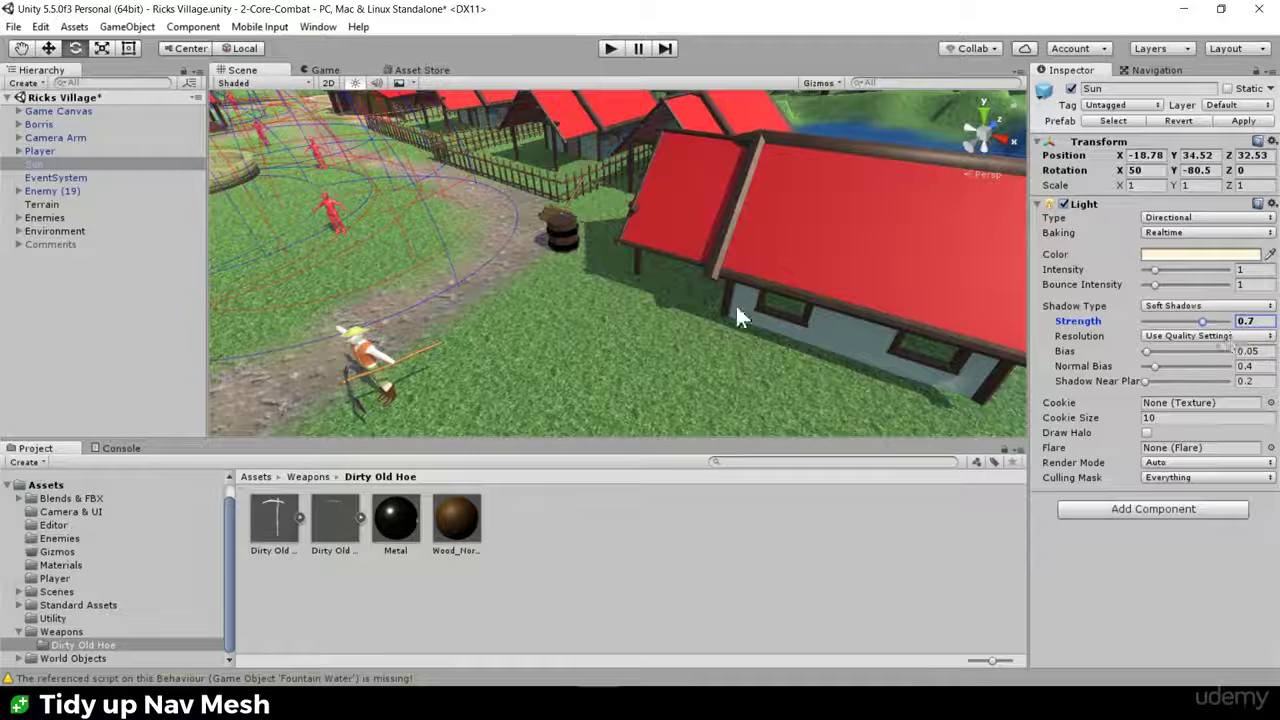
left_click_drag(1201, 322, 1194, 318)
Step: Change the Sun light's color to the deeper warm tone EAD3A6
left_click_drag(851, 298, 465, 284, "alt")
left_click(1231, 253)
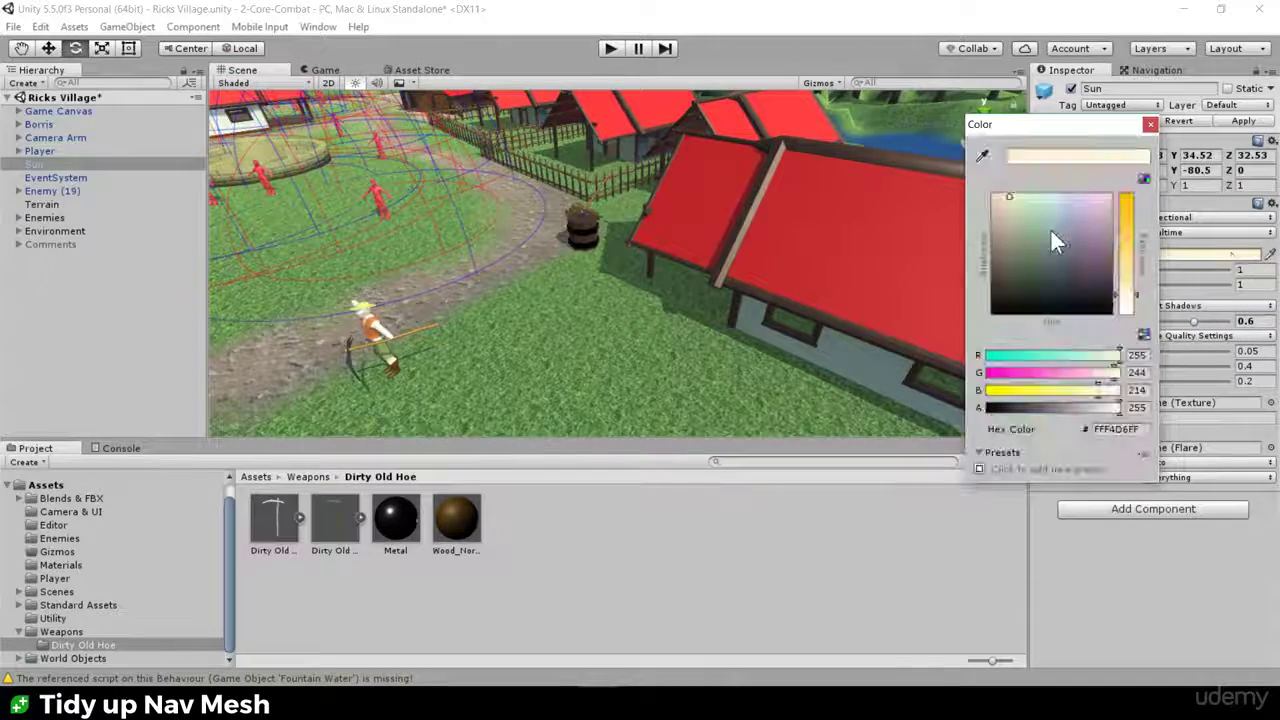
left_click_drag(1130, 297, 1127, 280)
left_click(1007, 201)
left_click_drag(1007, 201, 1007, 206)
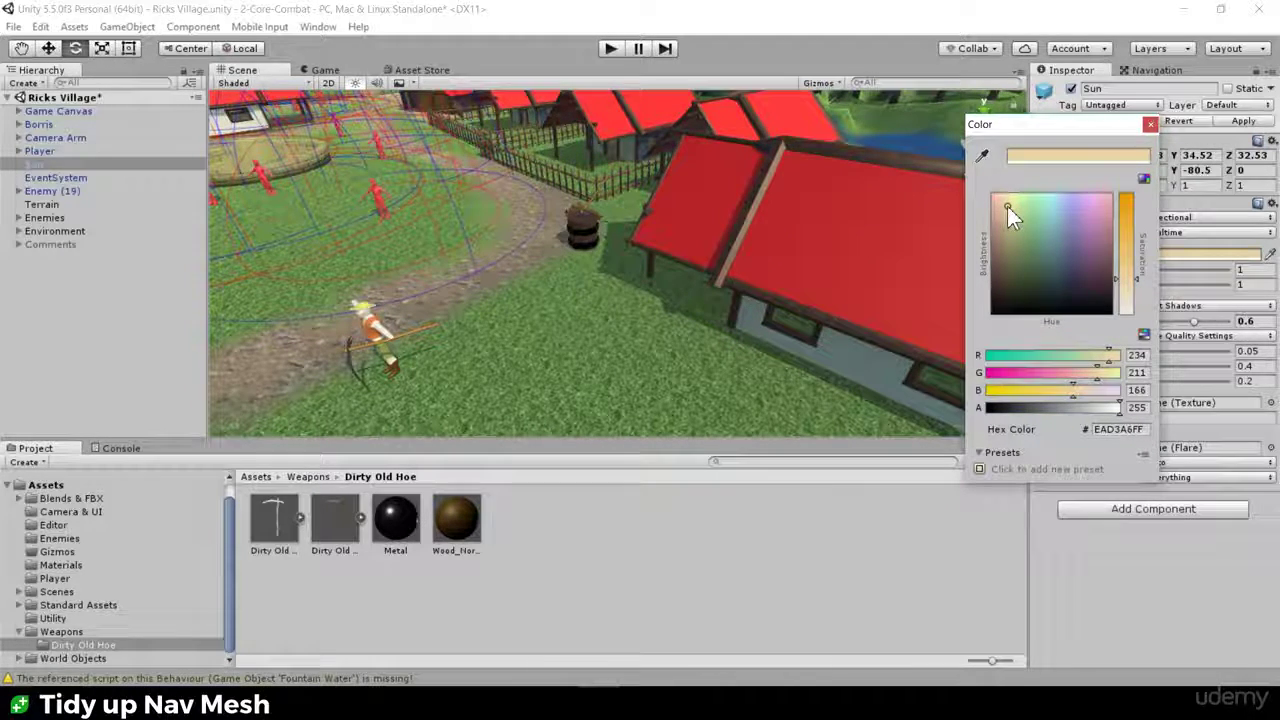
left_click(668, 278)
Step: Examine how the adjusted sunlight looks on the player, the path, the fountain area and the houses
middle_click_drag(422, 262, 560, 268)
left_click_drag(560, 268, 402, 200, "alt")
scroll(404, 204, "down", 3)
left_click_drag(446, 257, 616, 306, "alt")
scroll(602, 320, "up", 5)
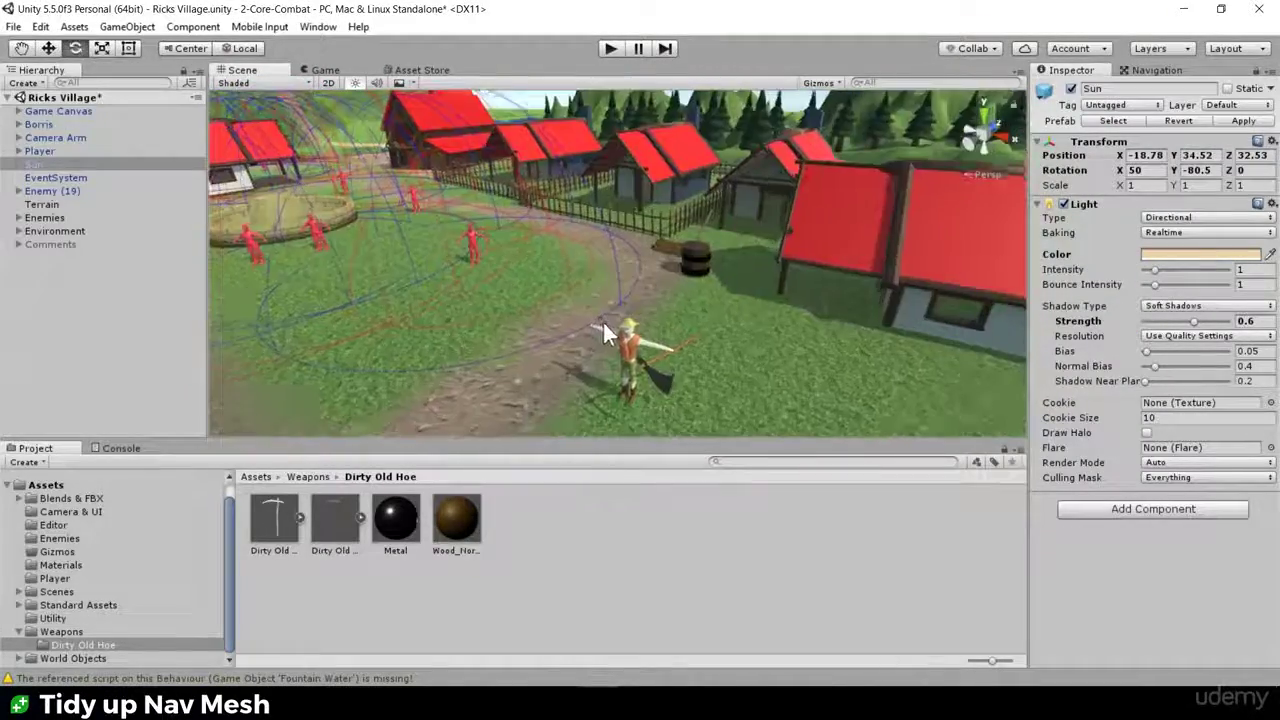
middle_click_drag(602, 320, 624, 202)
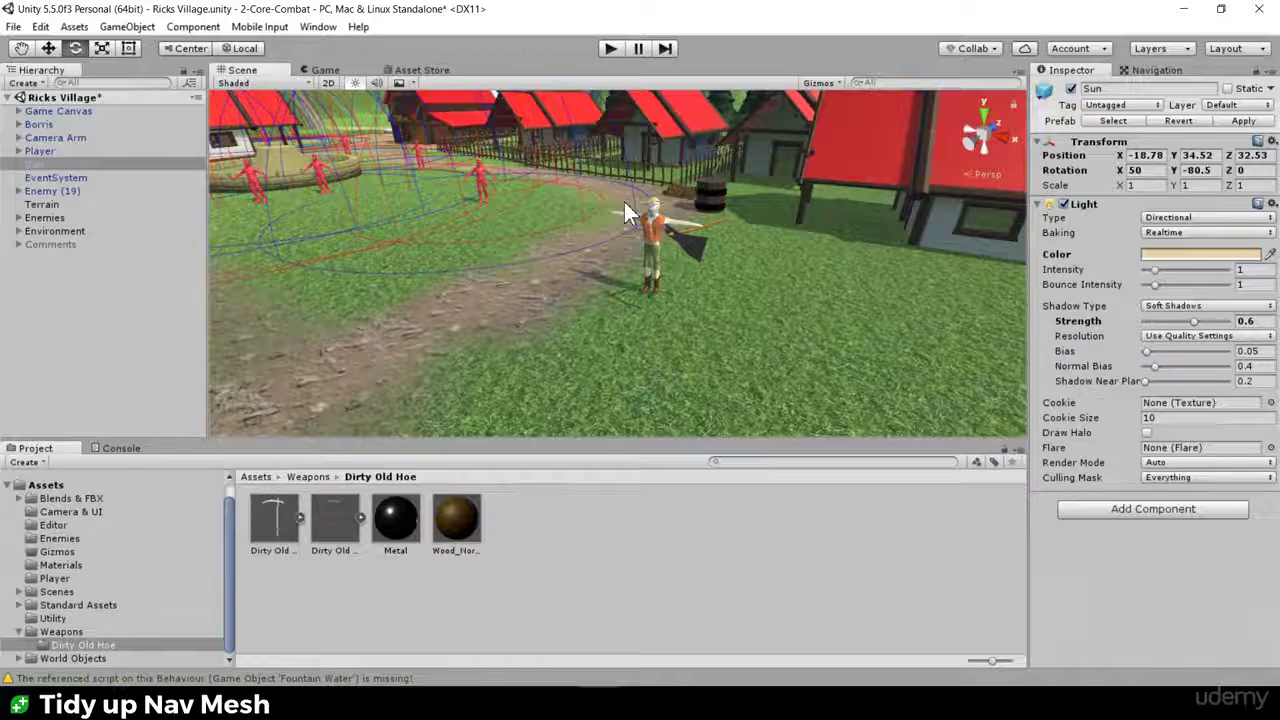
middle_click_drag(612, 200, 515, 256)
scroll(454, 236, "down", 5)
left_click_drag(515, 256, 629, 254, "alt")
middle_click_drag(629, 254, 624, 292)
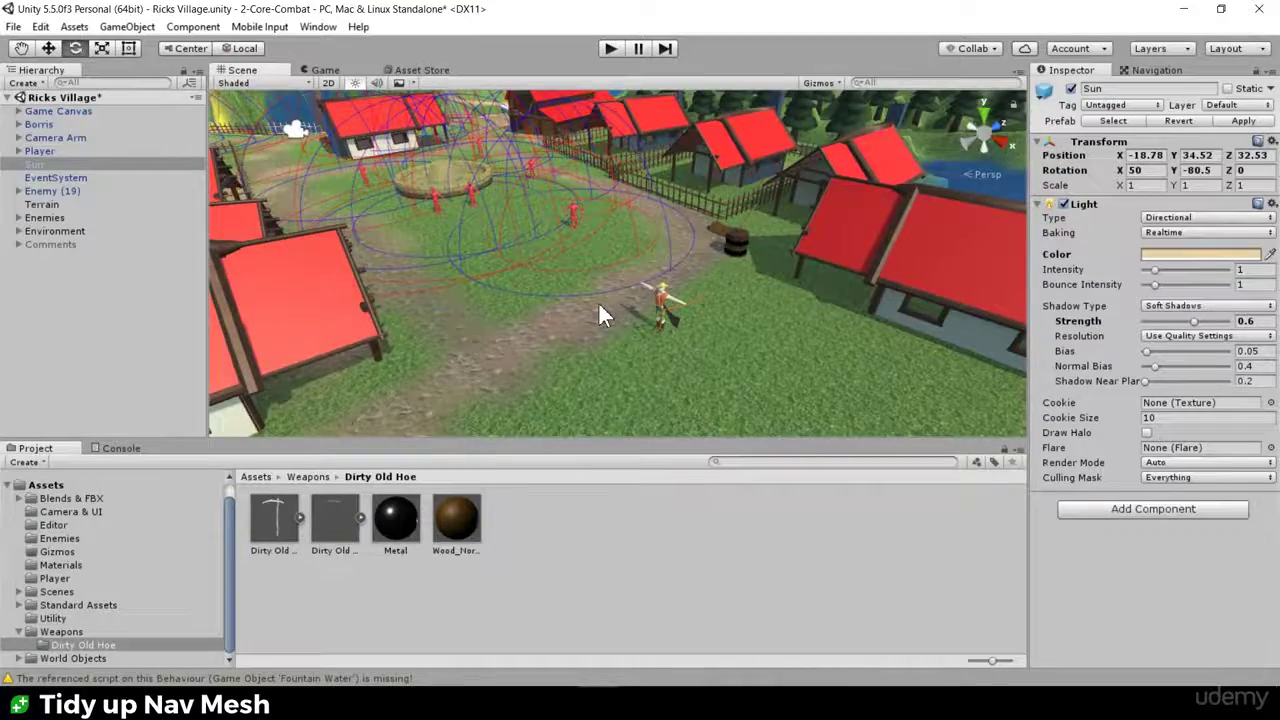
scroll(598, 301, "up", 3)
middle_click_drag(670, 237, 651, 242)
Step: Inspect the chopping stump, the nearby house and the terrain, and collapse the Environment hierarchy
left_click(703, 240)
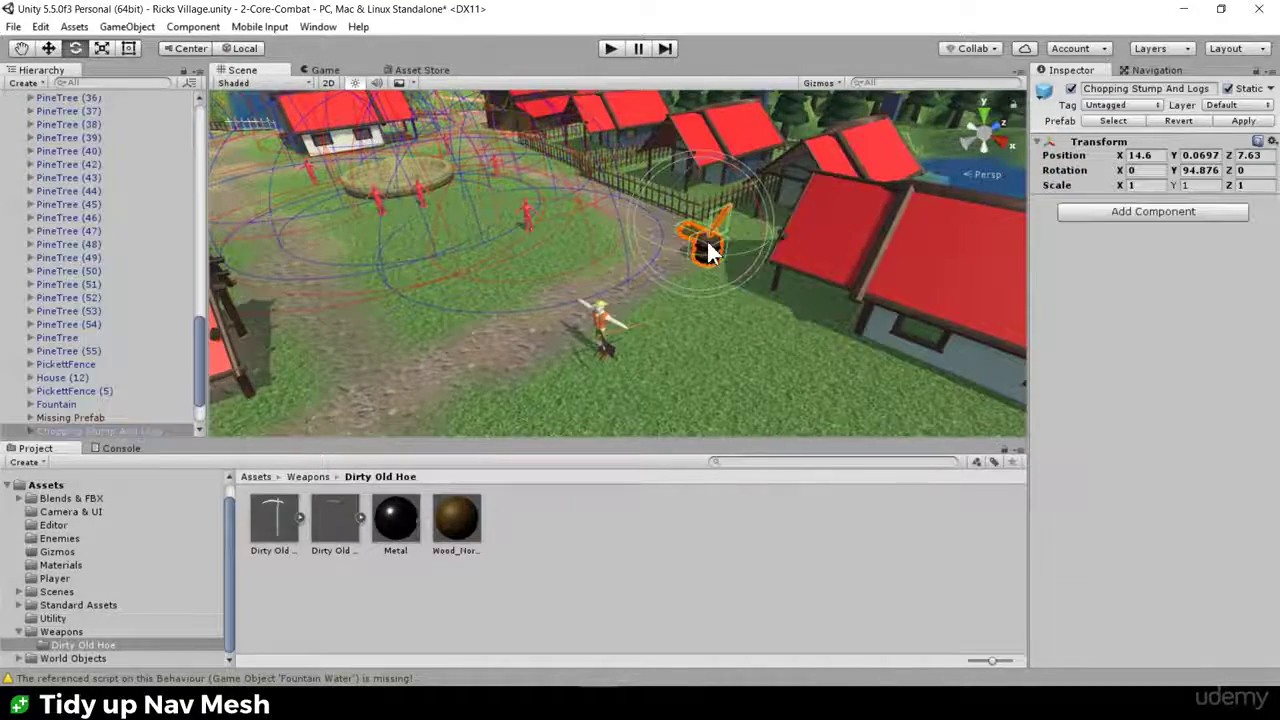
left_click(778, 347)
left_click(877, 263)
scroll(418, 342, "down", 3)
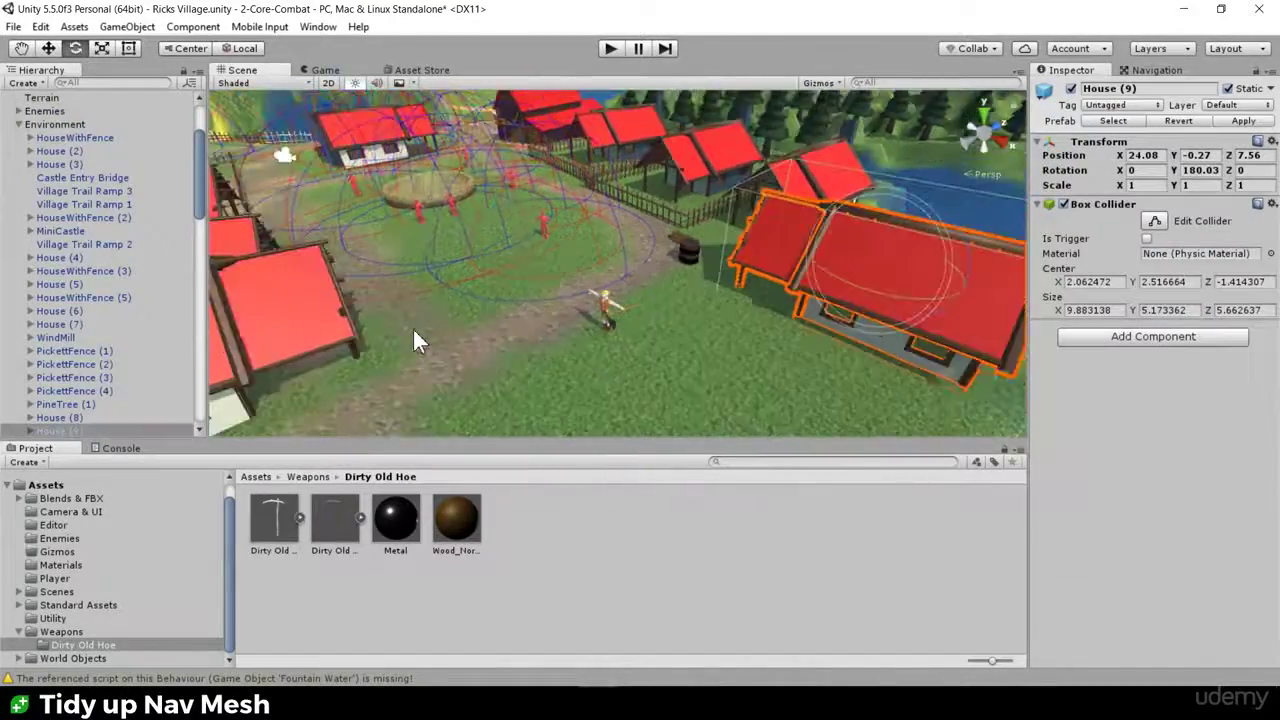
left_click(496, 340)
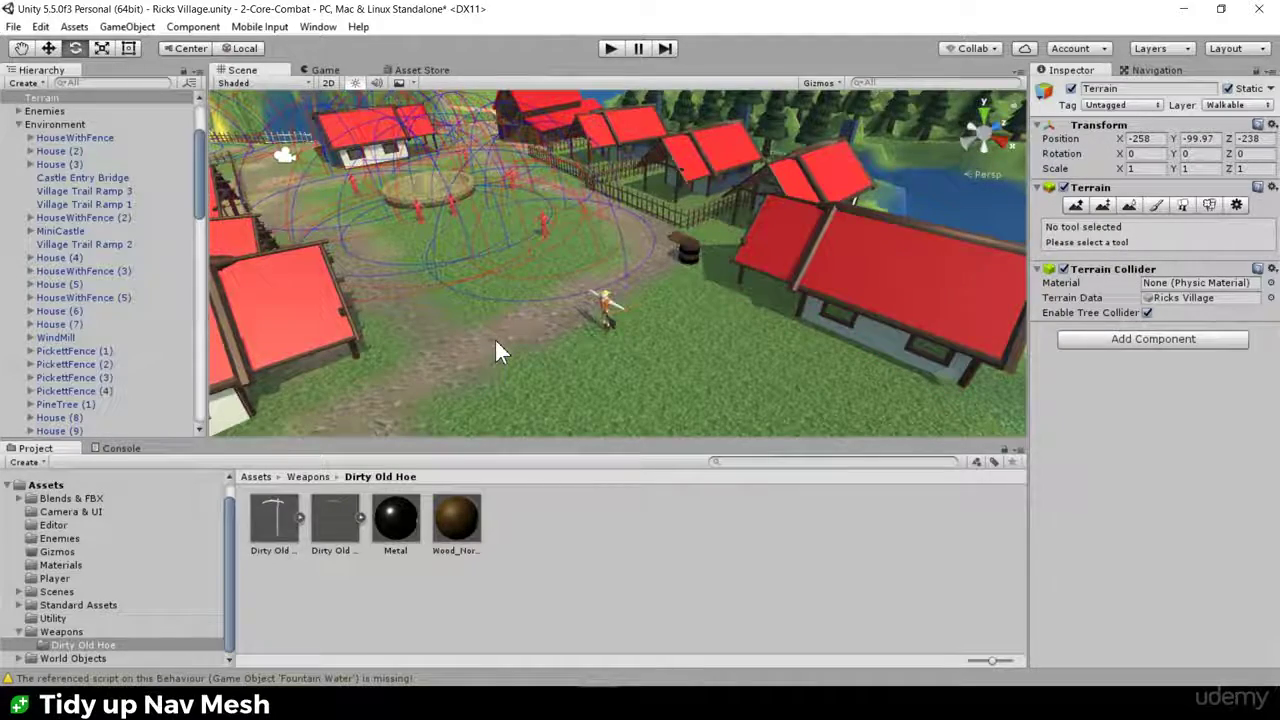
scroll(496, 340, "up", 5)
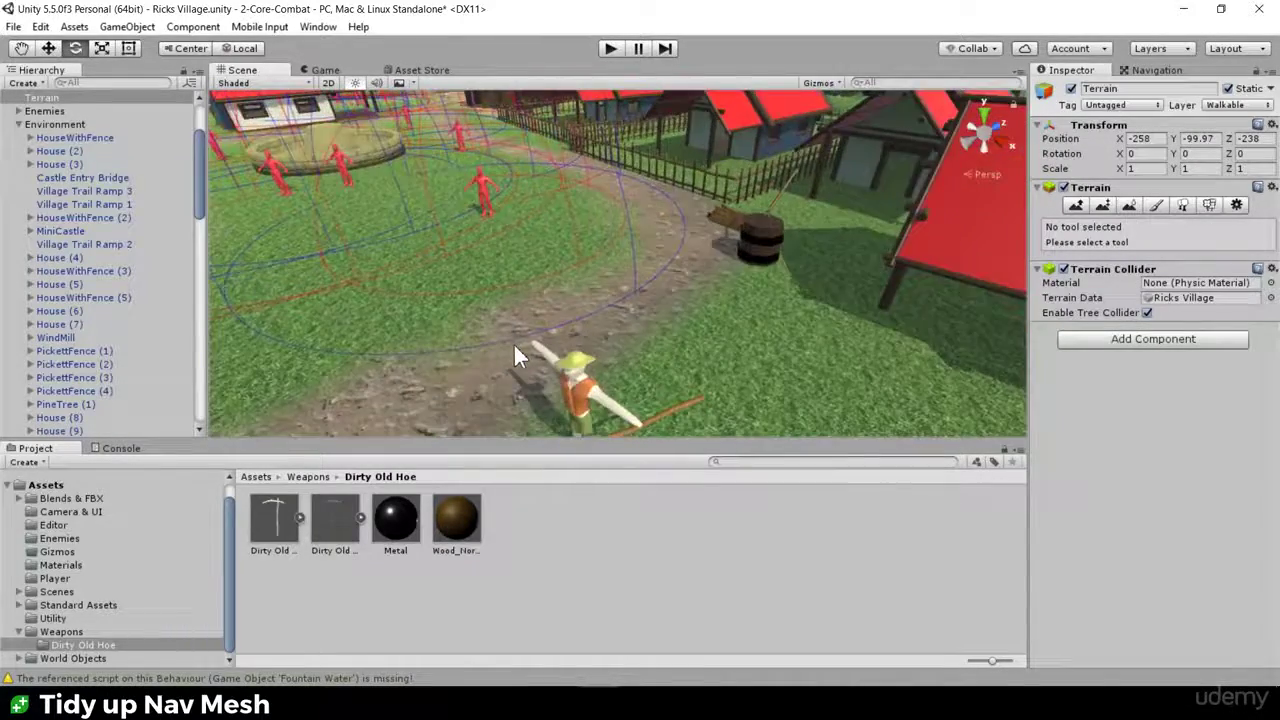
middle_click_drag(514, 344, 609, 248)
scroll(608, 248, "down", 3)
left_click_drag(597, 275, 662, 281, "alt")
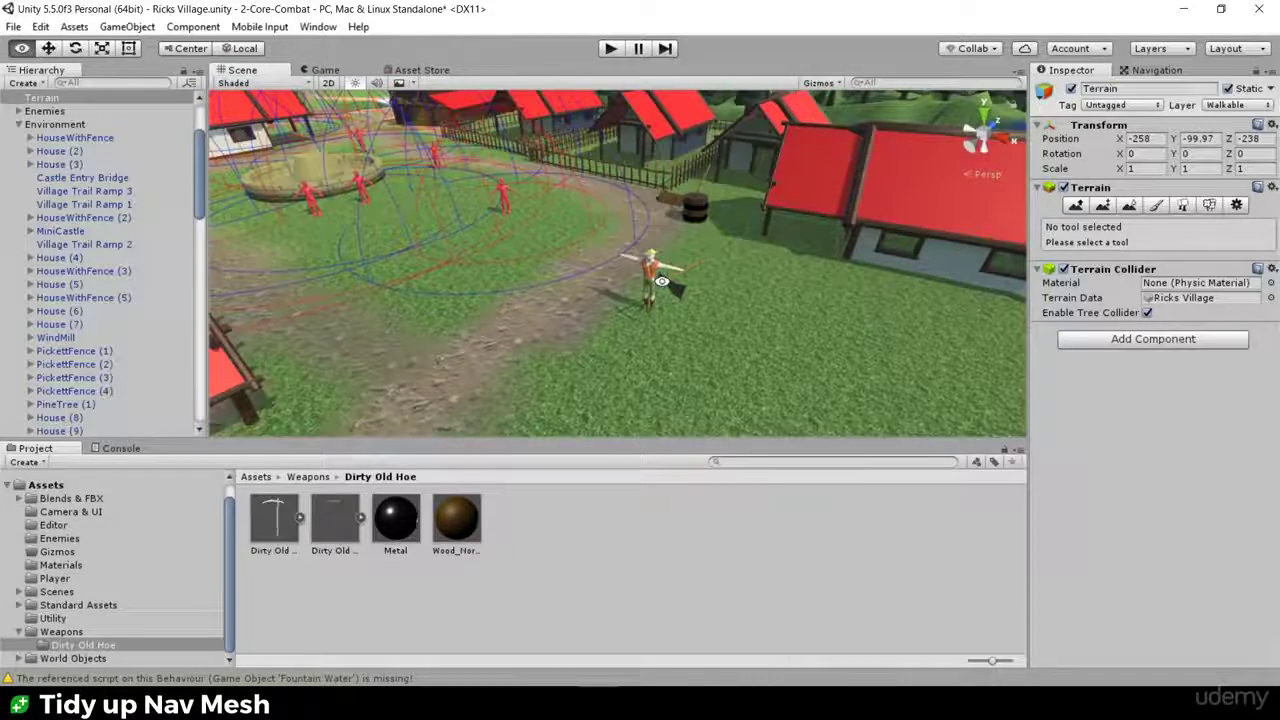
key("e")
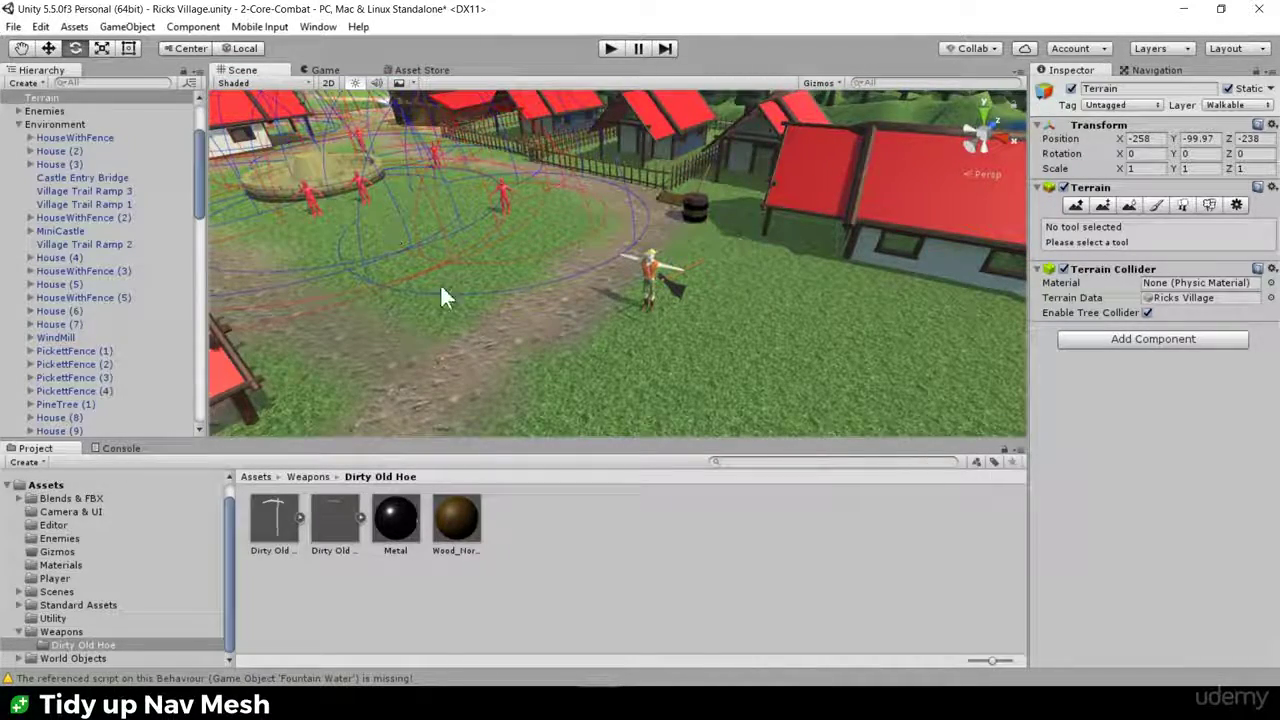
middle_click_drag(512, 294, 530, 284)
scroll(600, 323, "up", 3)
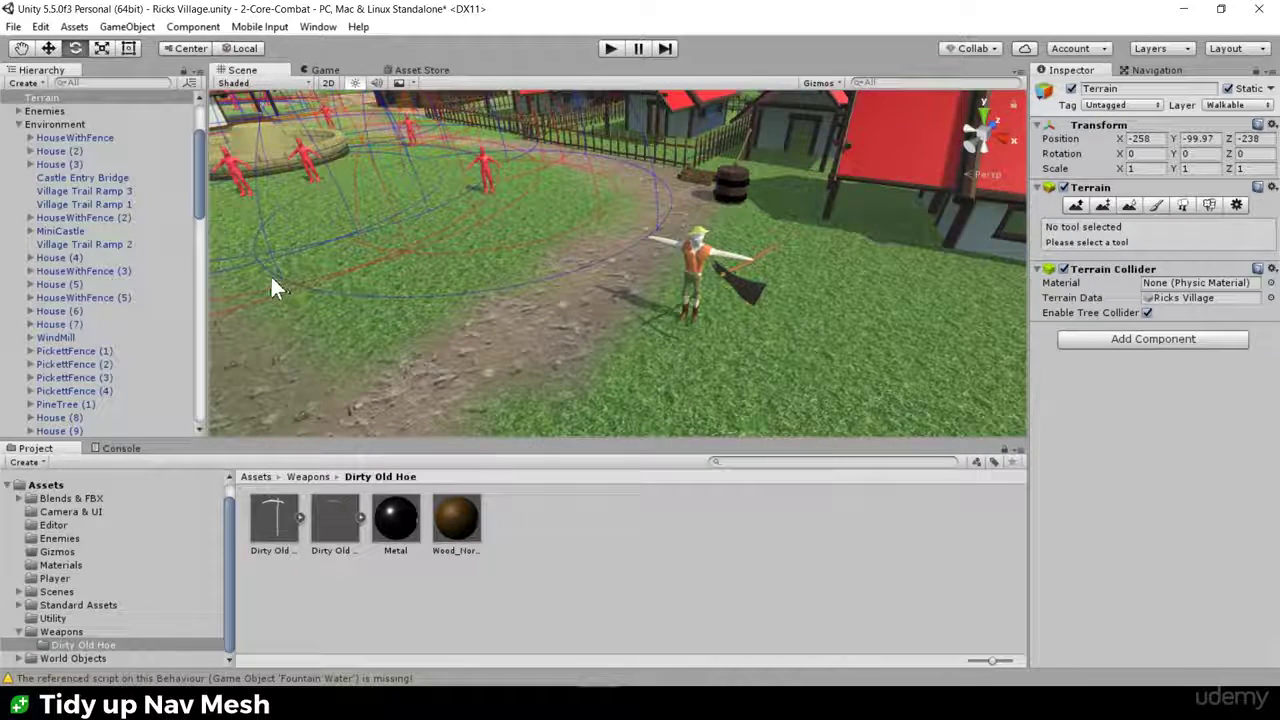
left_click(18, 124)
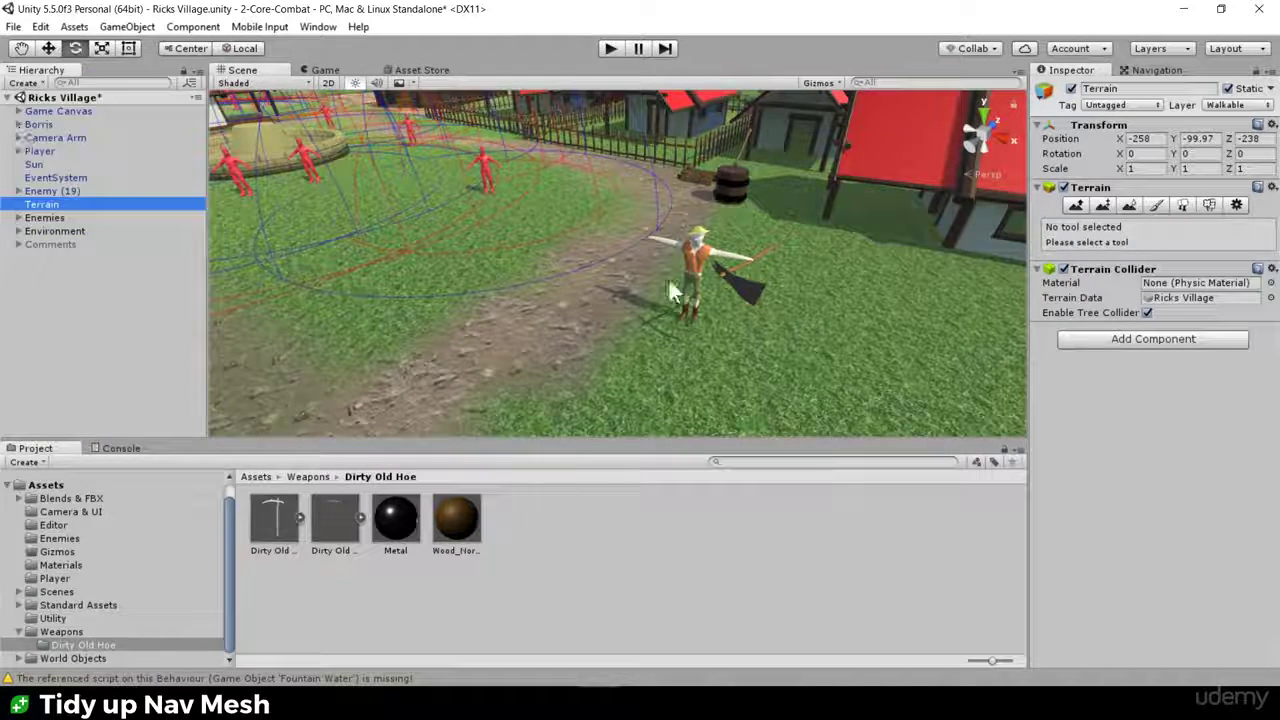
Step: Examine the enemies around the fountain and their radius gizmos in relation to the player
left_click_drag(672, 276, 617, 313, "alt")
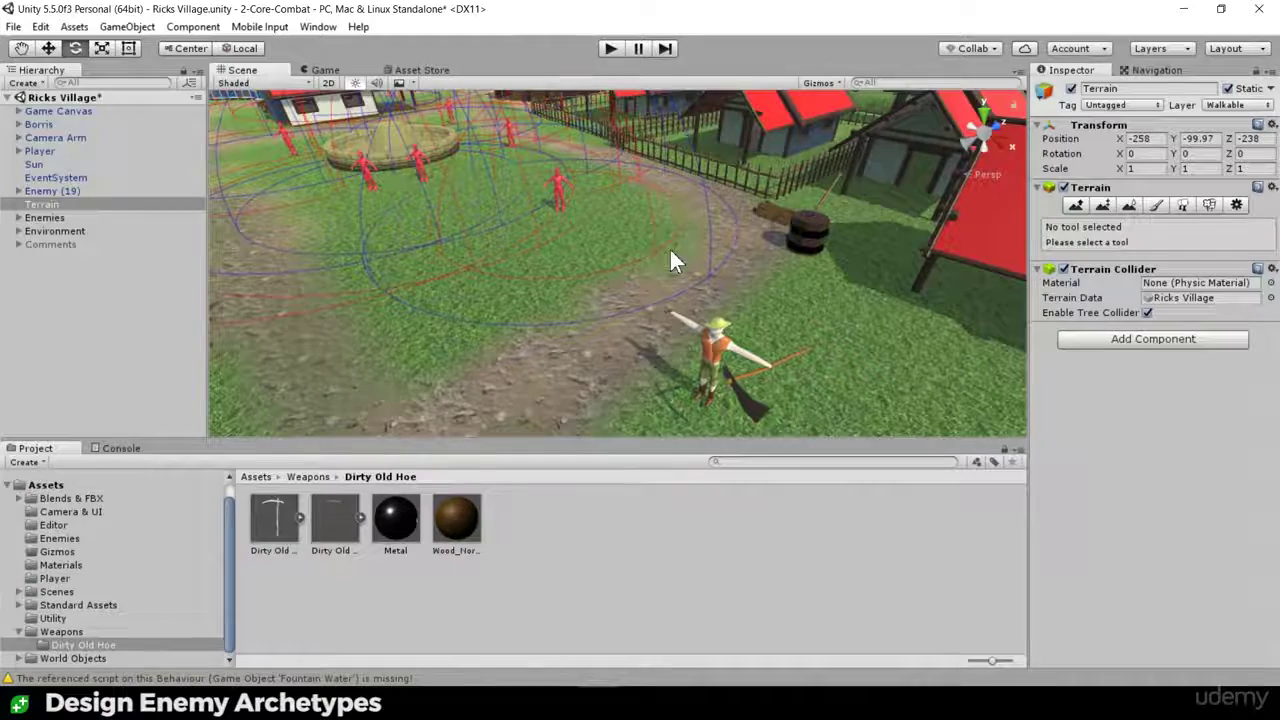
middle_click_drag(613, 214, 814, 315)
scroll(704, 243, "up", 10)
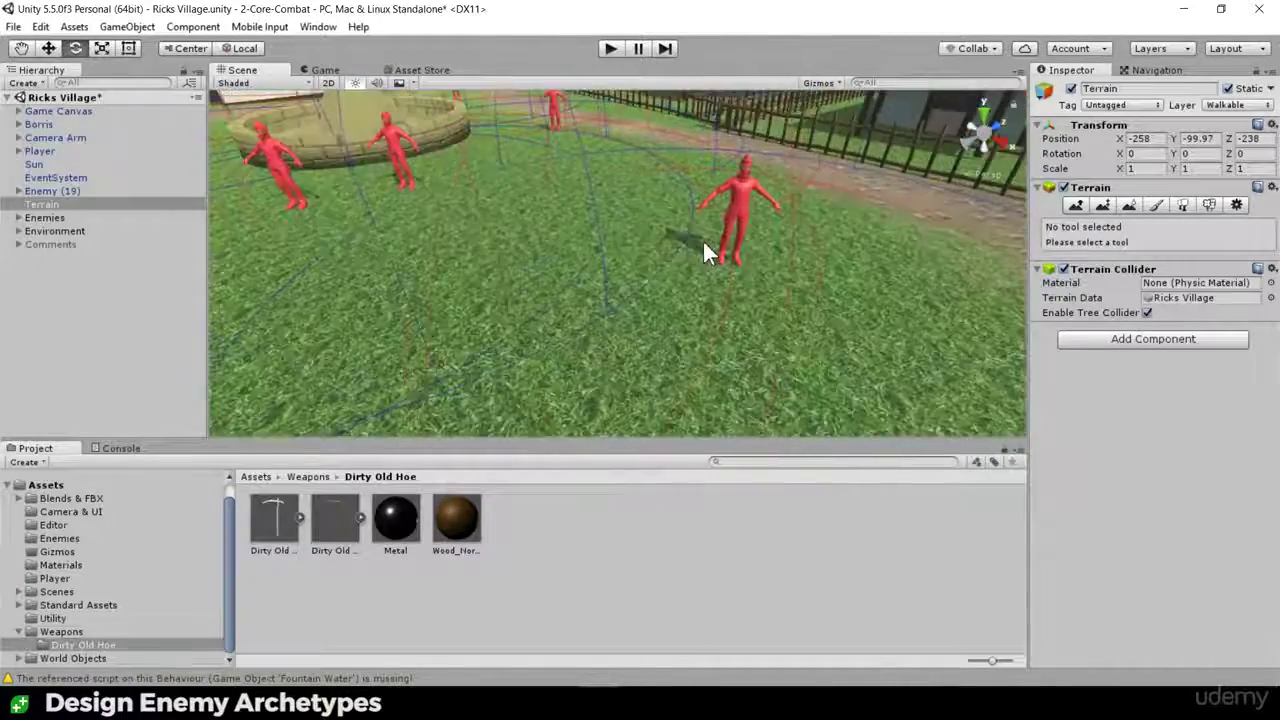
scroll(704, 243, "down", 6)
middle_click_drag(718, 266, 706, 264)
scroll(705, 264, "down", 3)
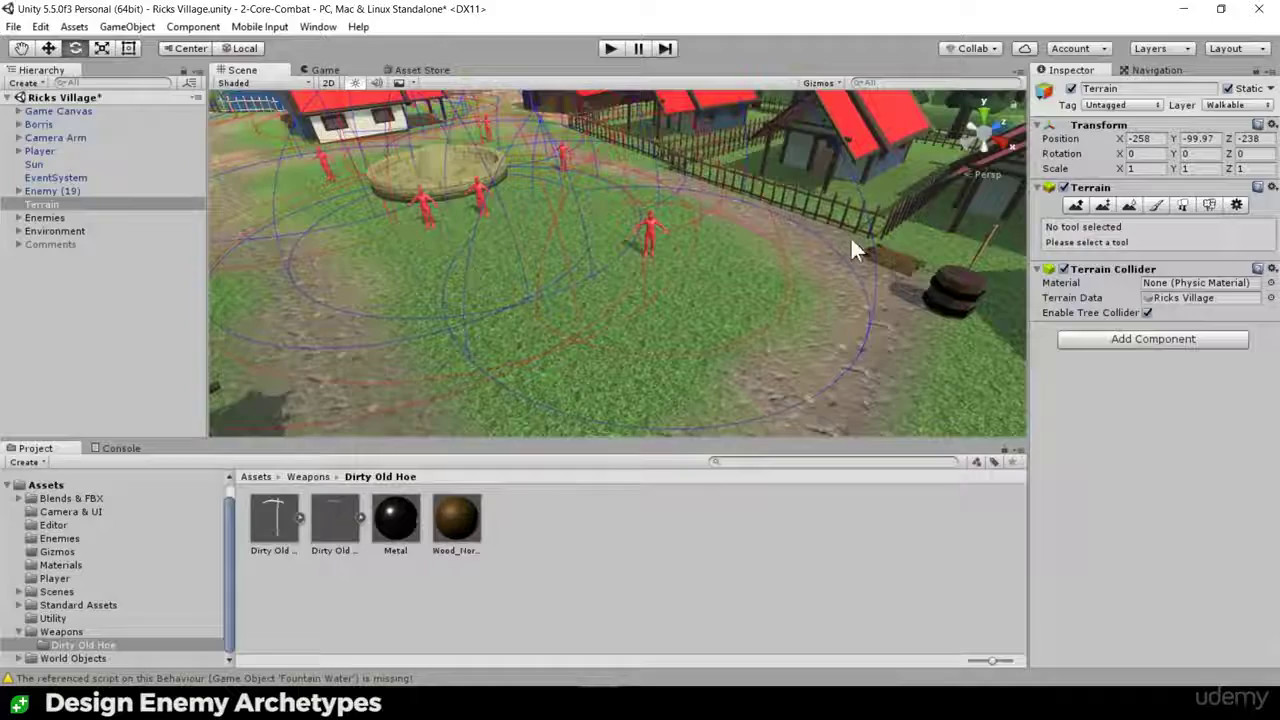
scroll(851, 238, "down", 2)
middle_click_drag(851, 238, 757, 197)
scroll(643, 279, "down", 2)
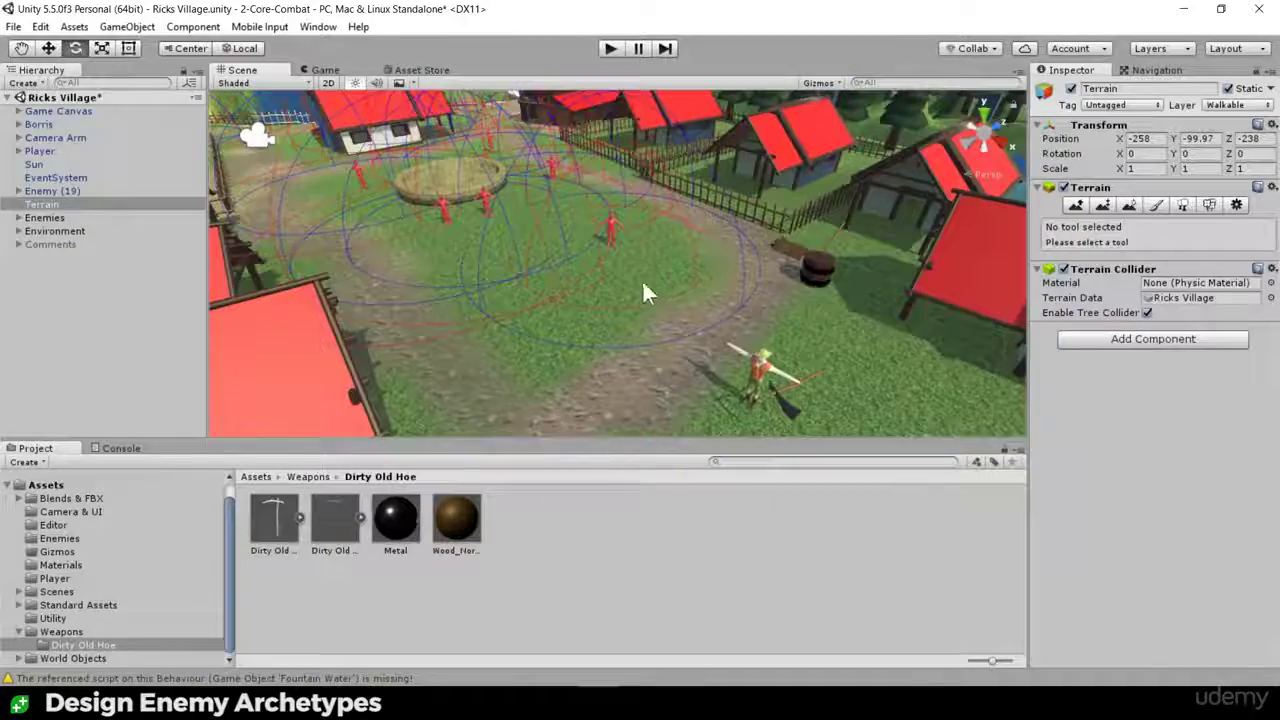
Step: Delete Enemy (18) and the neighbouring enemy on the player's side of the fountain
mouse_move(643, 280)
left_mouse_down("alt")
mouse_move(609, 340)
mouse_move(643, 279)
left_mouse_up("alt")
scroll(630, 260, "down", 5)
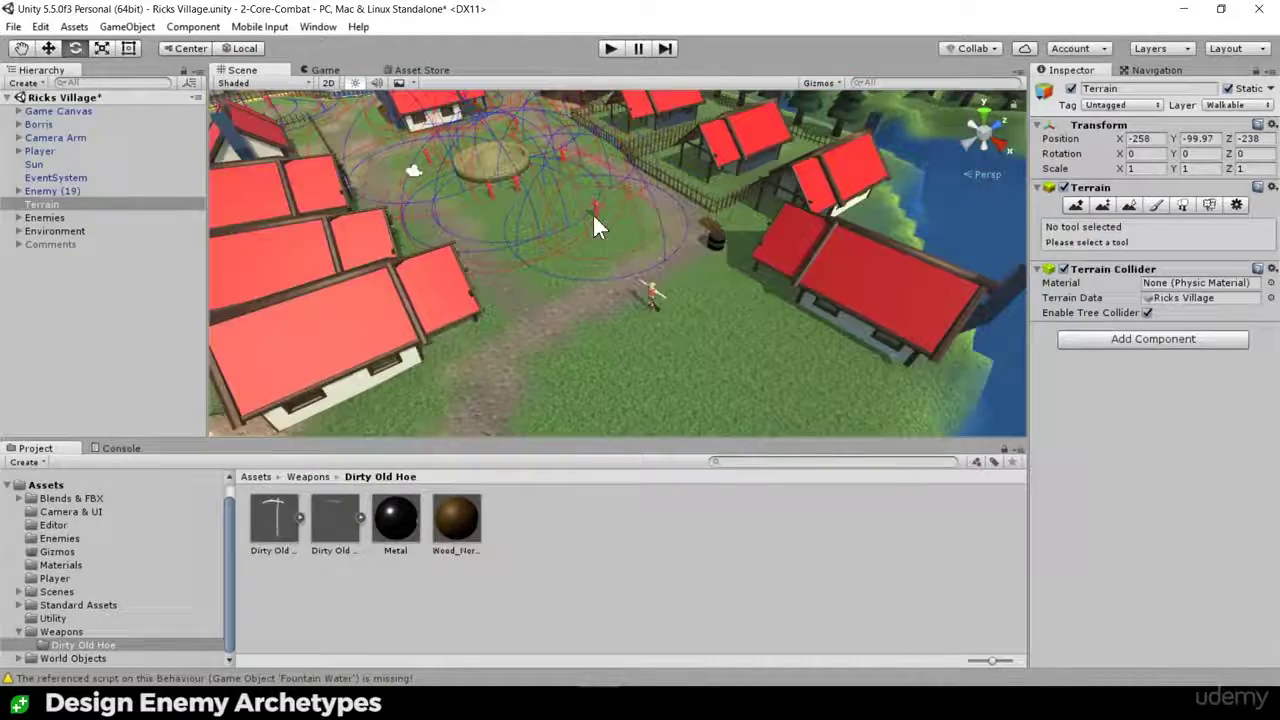
left_click(595, 210)
left_click(514, 183)
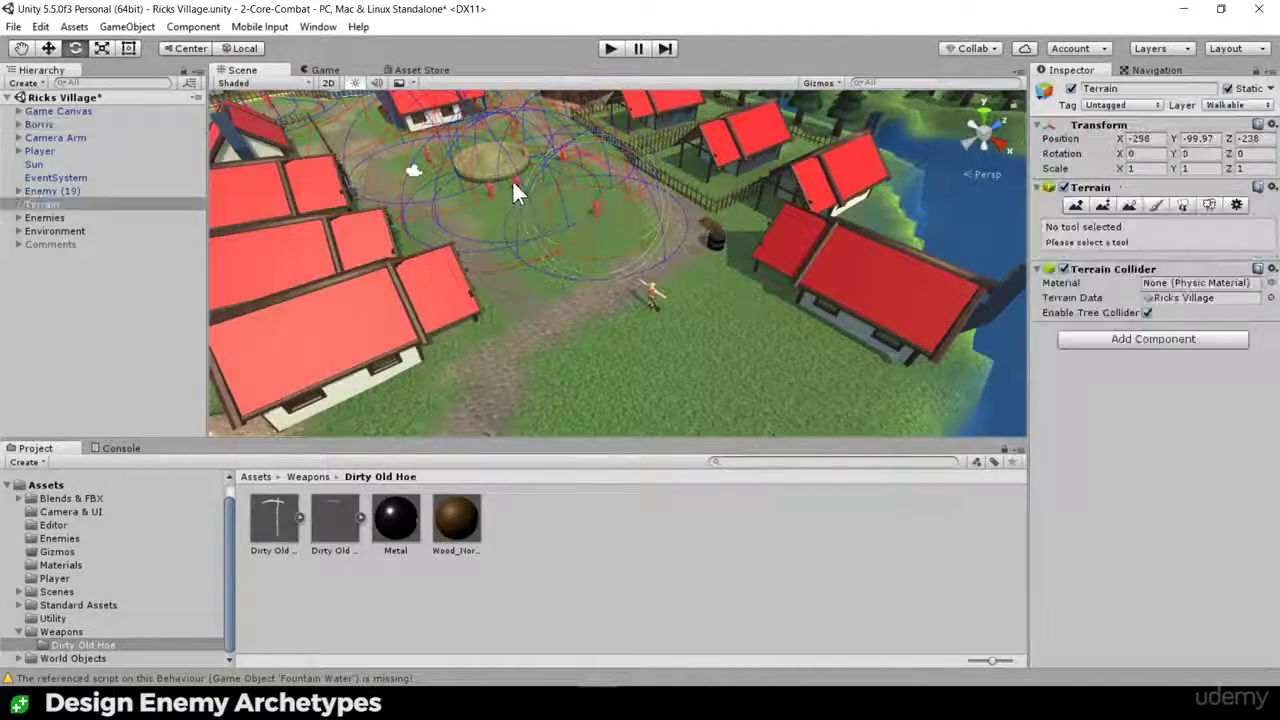
left_click(501, 189)
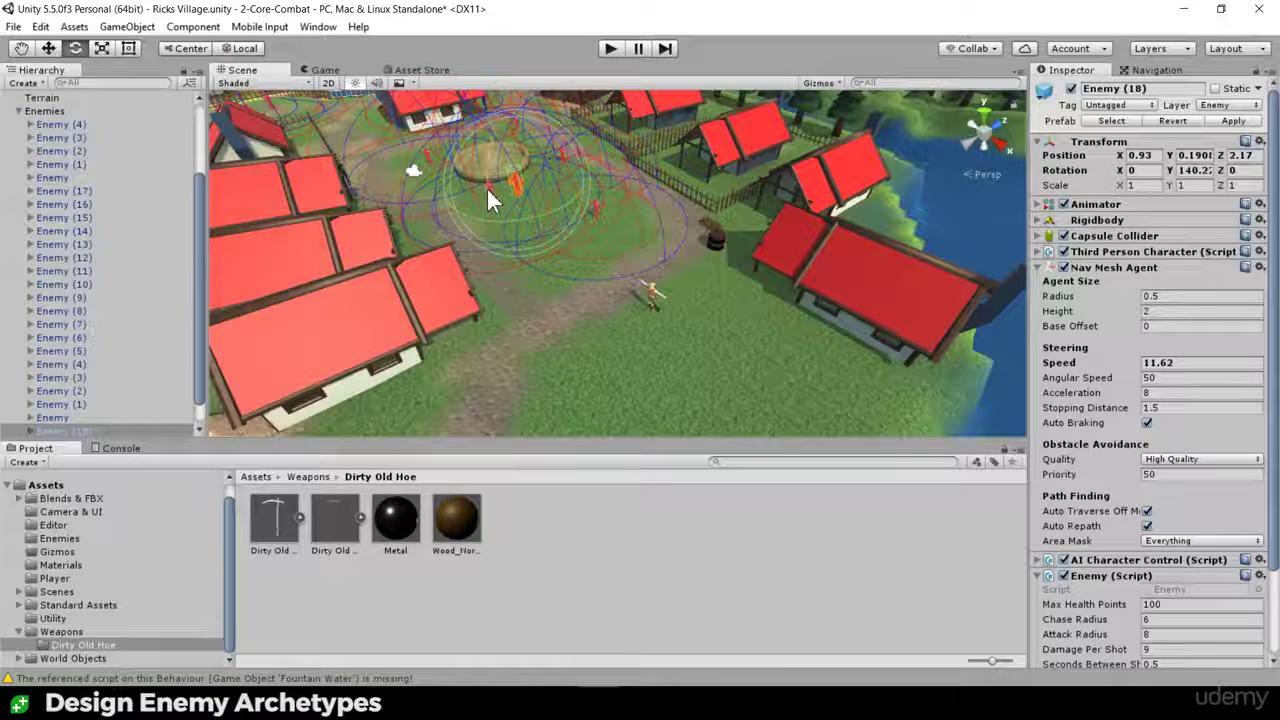
left_click(495, 195)
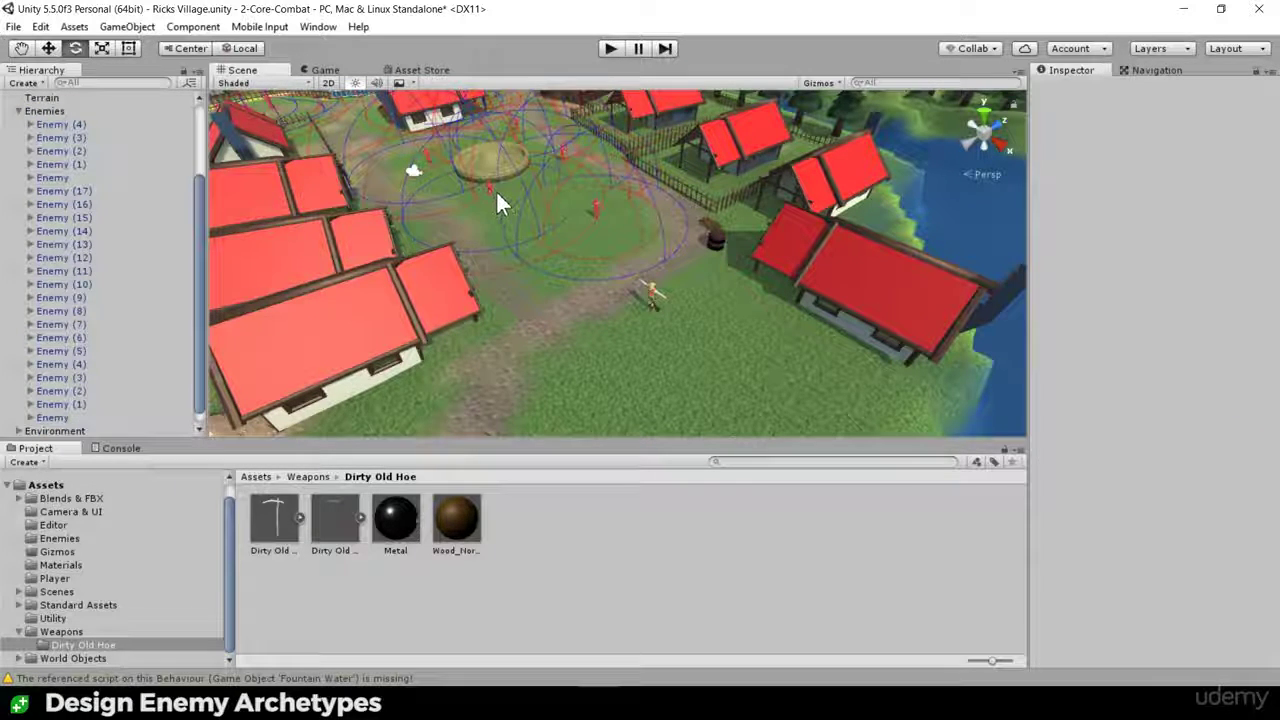
left_click(492, 193)
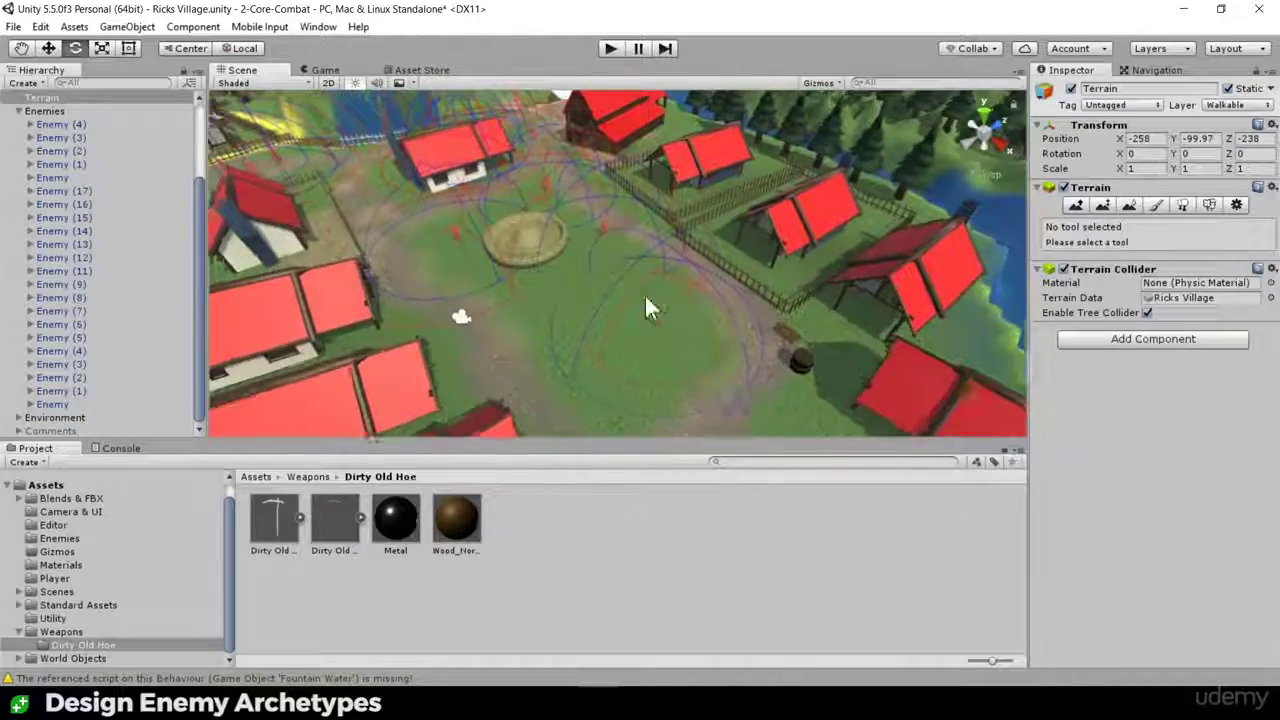
Step: Delete the two enemies beside the fountain, between it and the picket fence
scroll(644, 295, "up", 4)
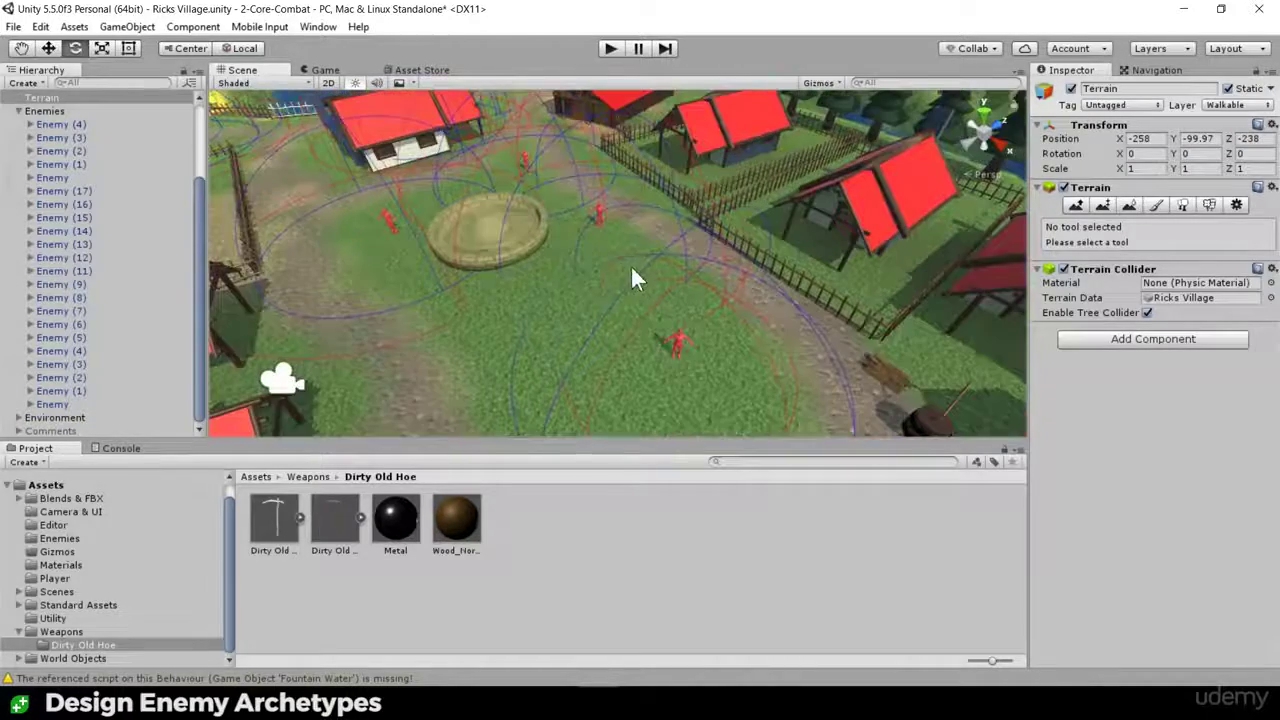
left_click(598, 210)
key("Delete")
left_click(525, 152)
left_click(523, 156)
key("Delete")
Step: Select Borris, the enemy closest to the player, and set his Nav Mesh Agent speed to 3
middle_click_drag(602, 265, 574, 209)
scroll(606, 310, "down", 3)
middle_click_drag(621, 360, 624, 260)
left_click(624, 210)
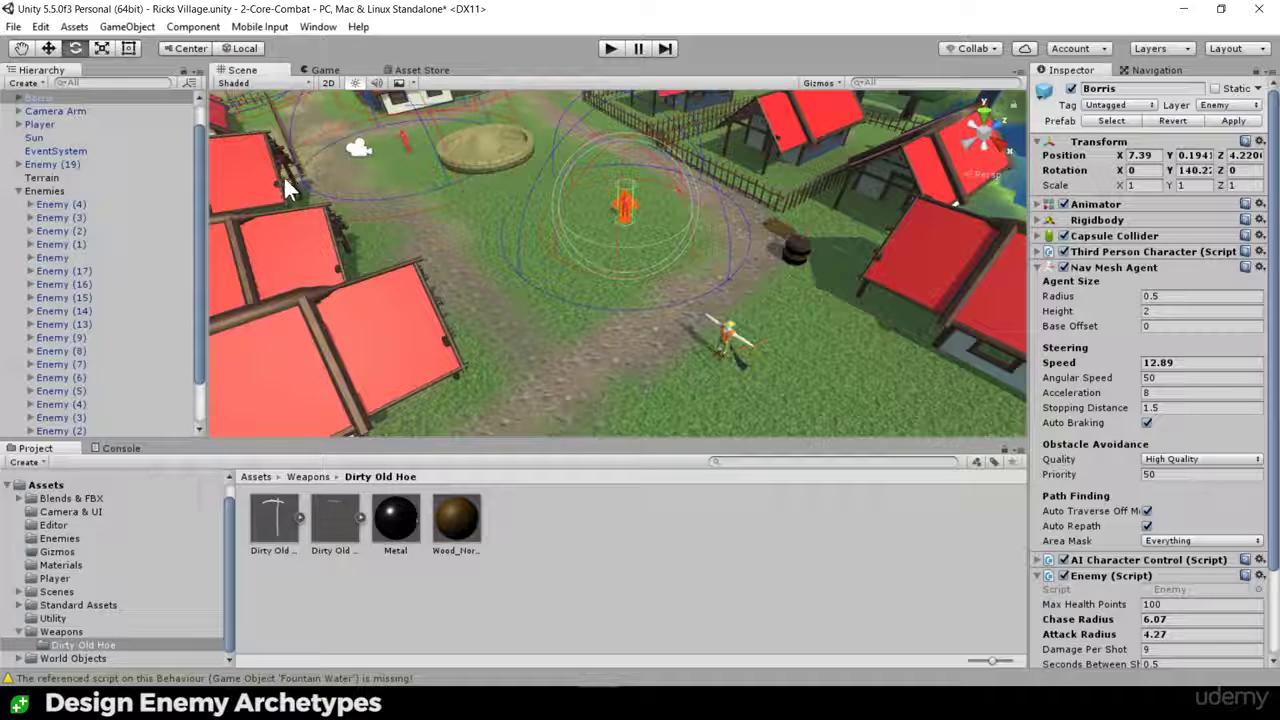
middle_click_drag(645, 226, 638, 197)
scroll(635, 198, "up", 5)
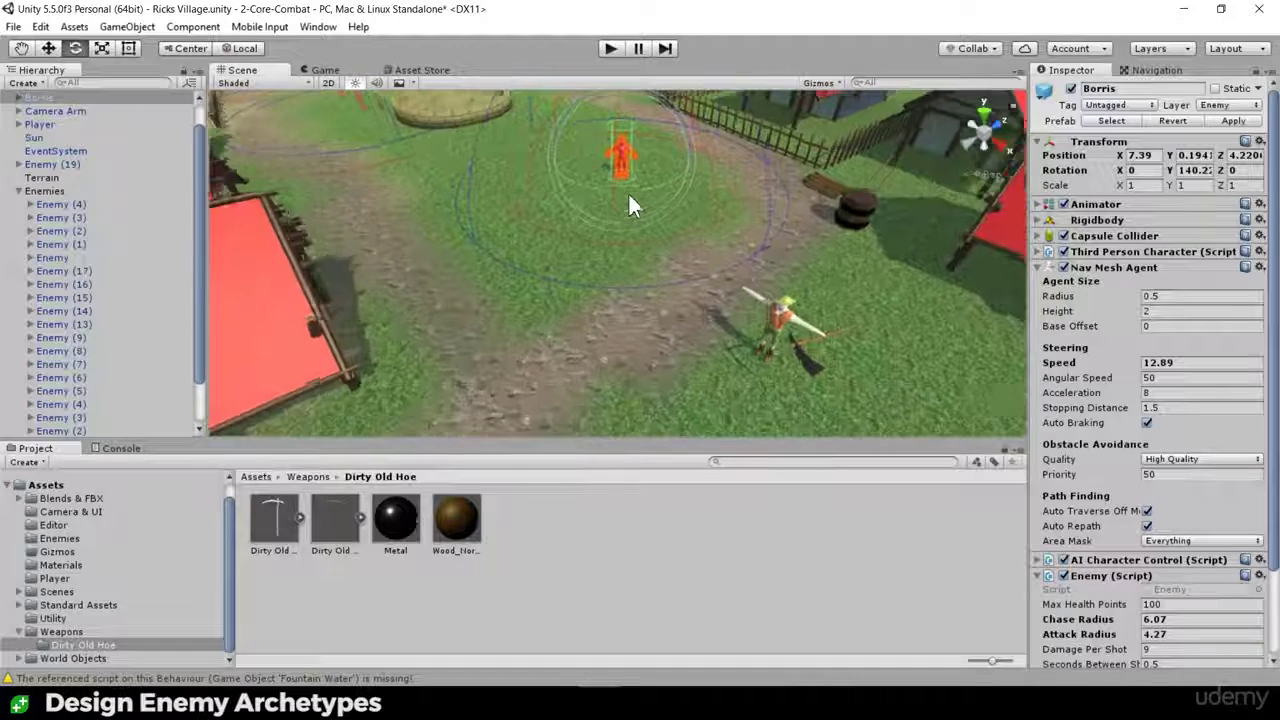
left_click(1210, 363)
left_click(1210, 363)
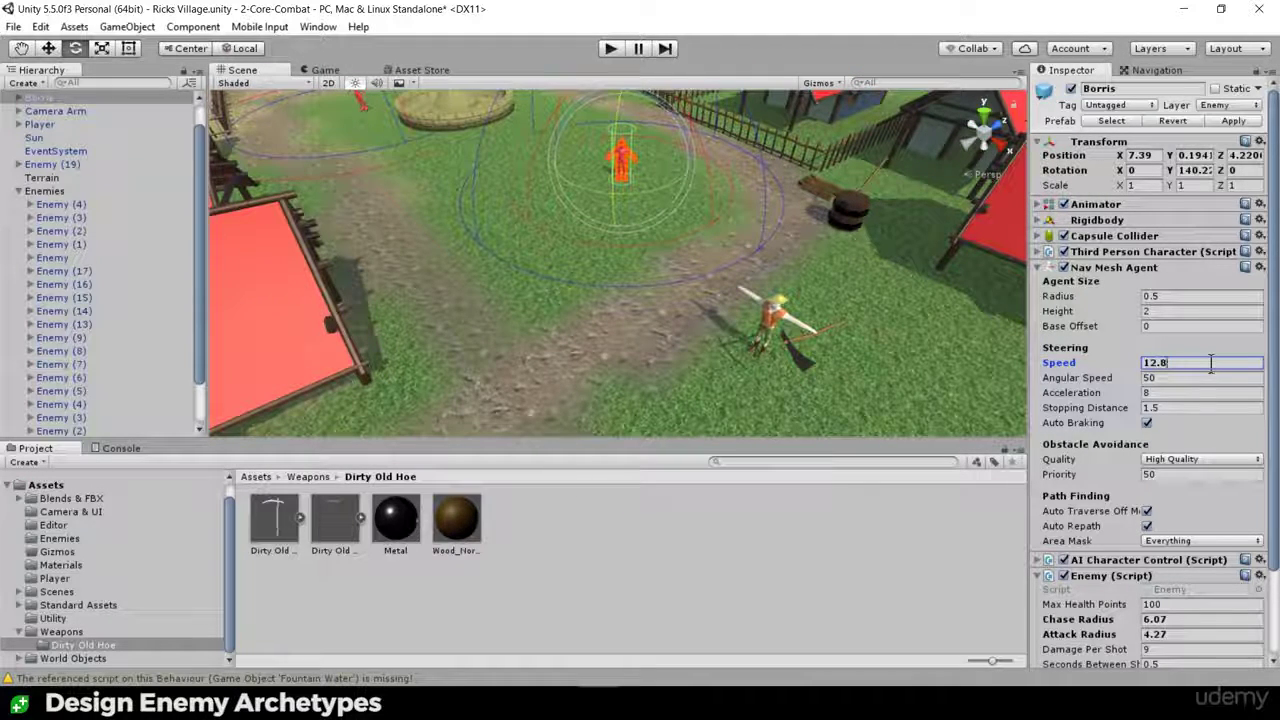
key("BackSpace")
key("BackSpace")
key("BackSpace")
key("BackSpace")
type("3")
key("Tab")
scroll(1205, 475, "down", 2)
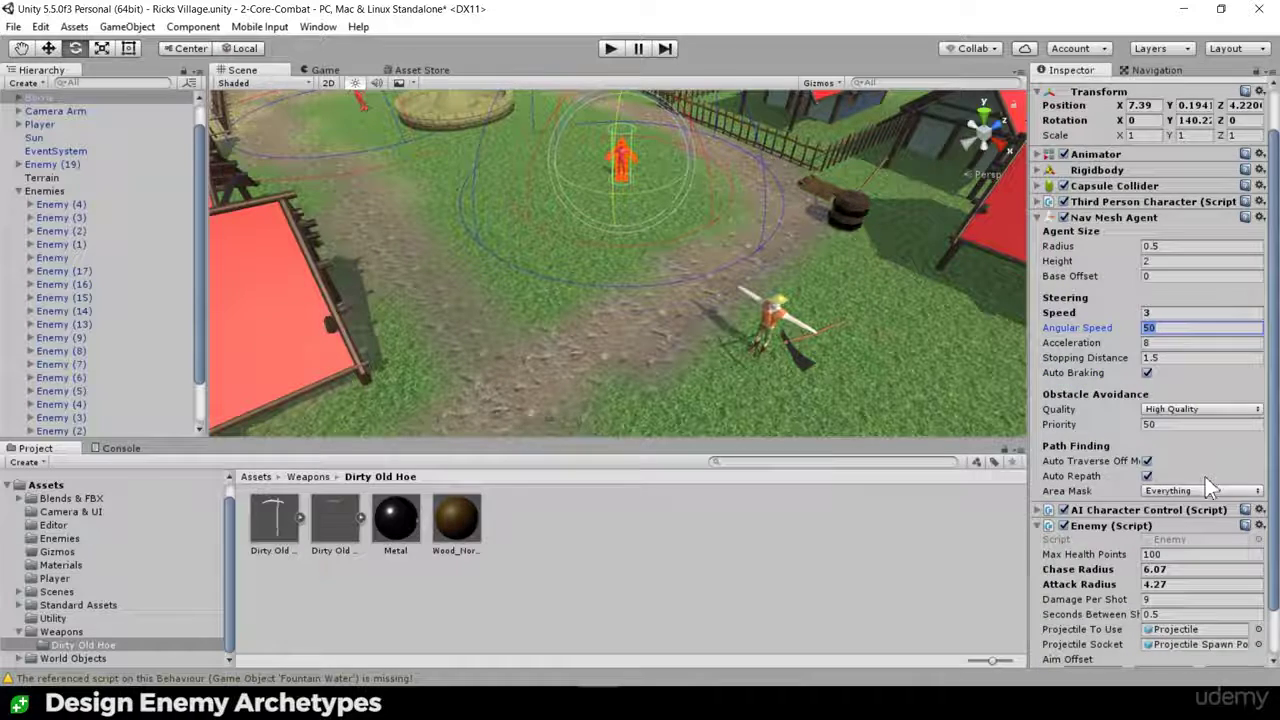
scroll(1205, 477, "down", 2)
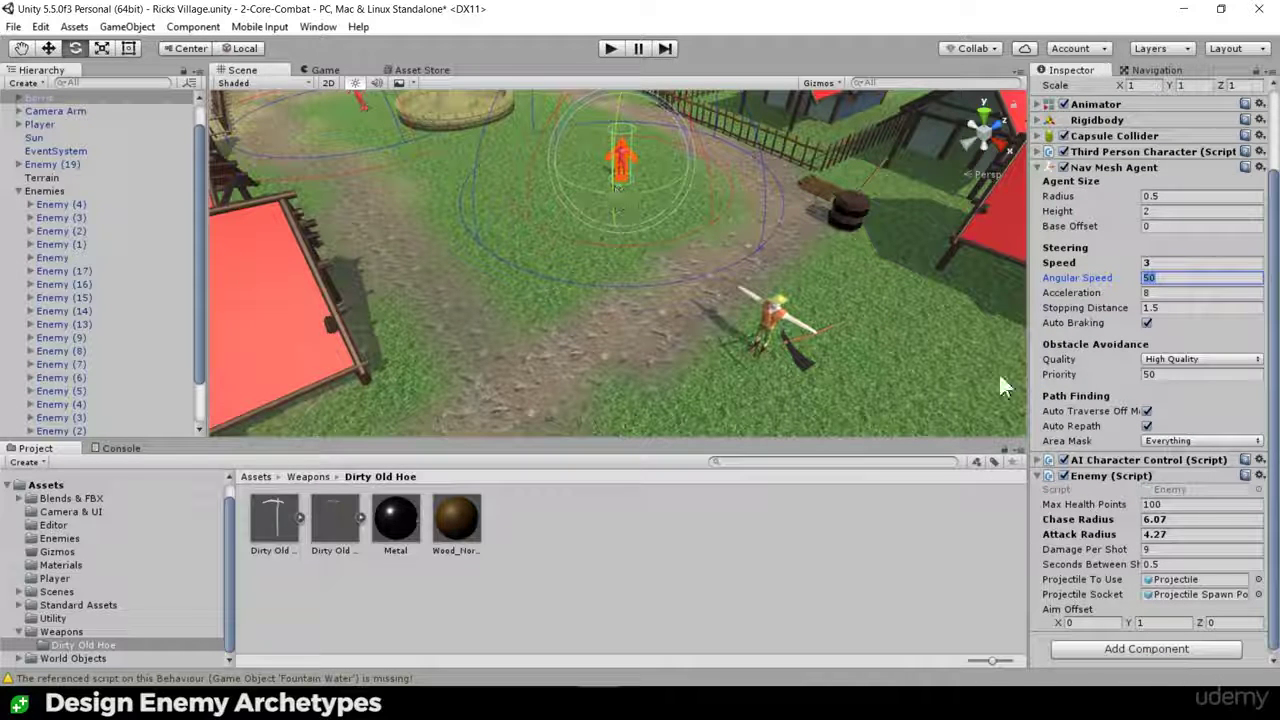
Step: Set Borris's Enemy script attack radius to 10.5 and his chase radius to 2.29
left_click_drag(1064, 536, 1225, 510)
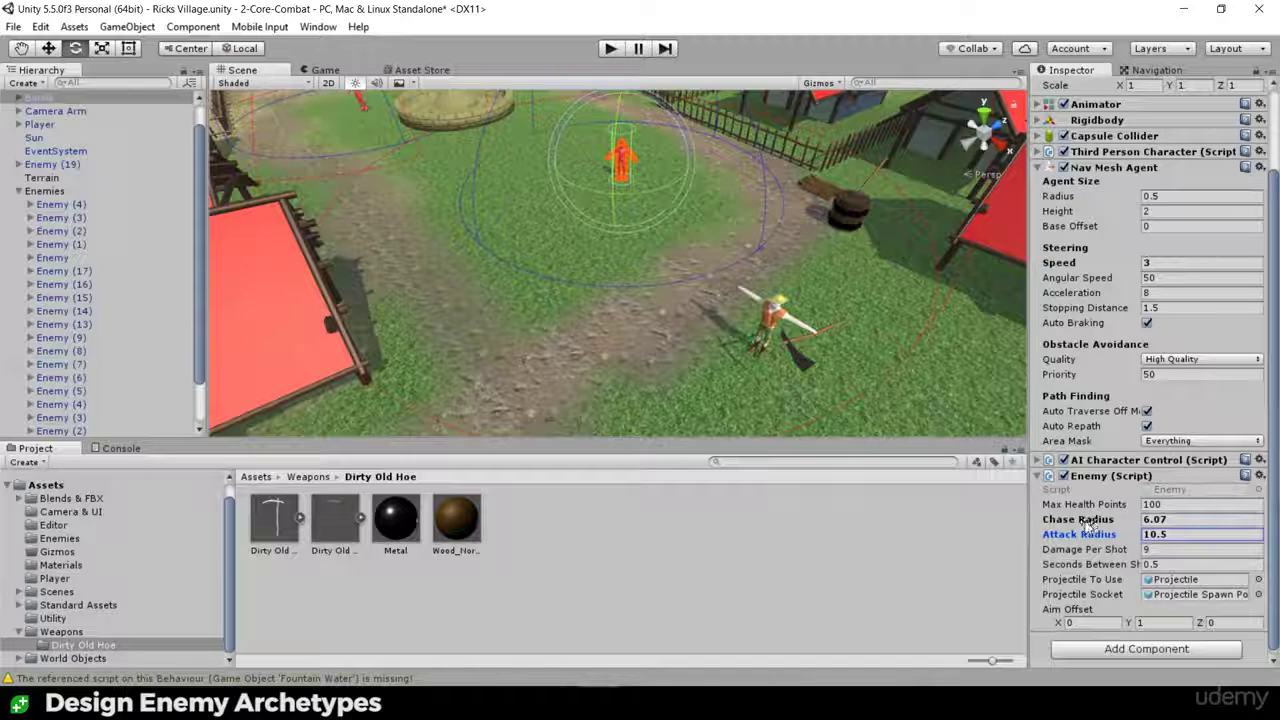
left_click_drag(1085, 521, 1032, 530)
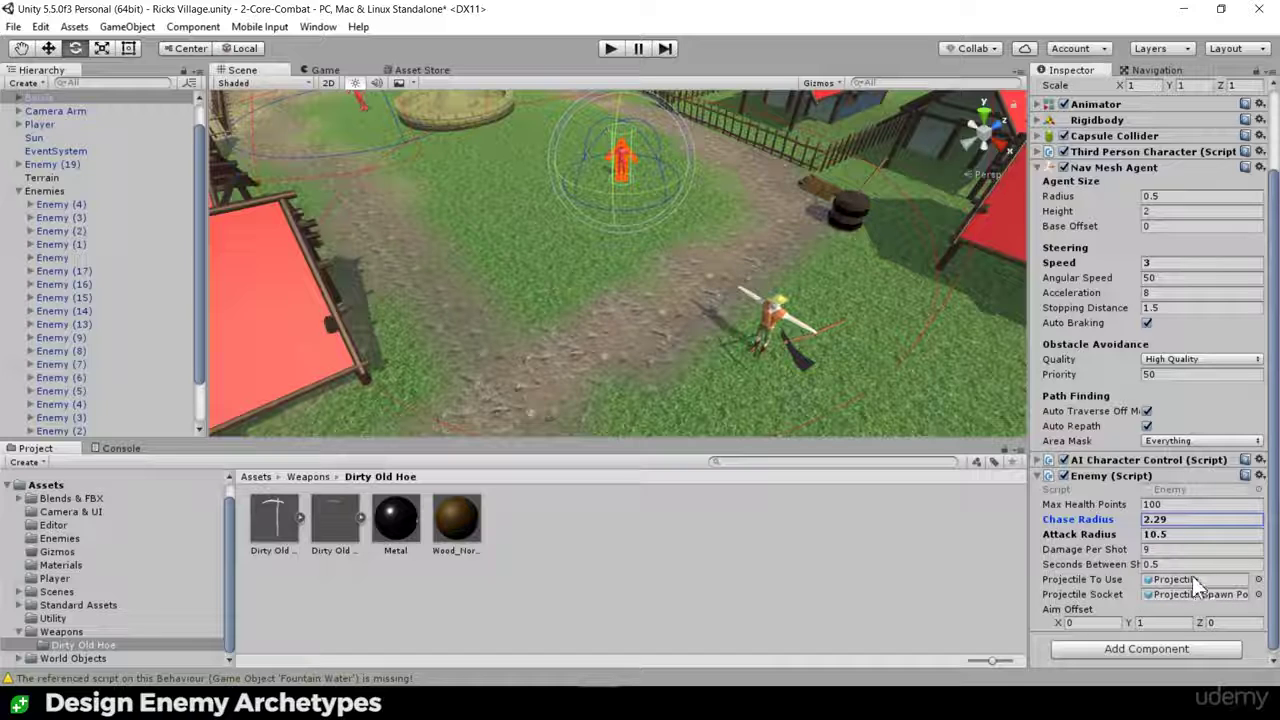
Step: Assign the Fast Projectile prefab from the Enemies folder as Borris's Projectile To Use
left_click(60, 540)
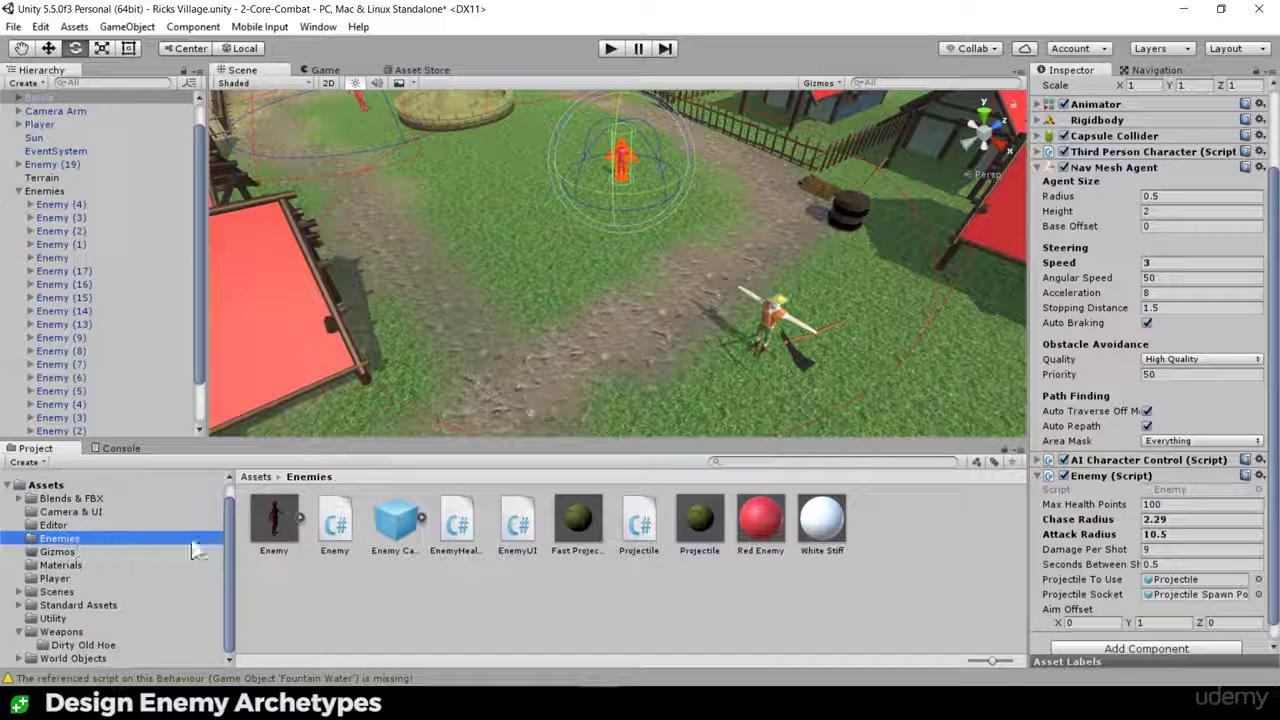
left_click(587, 519)
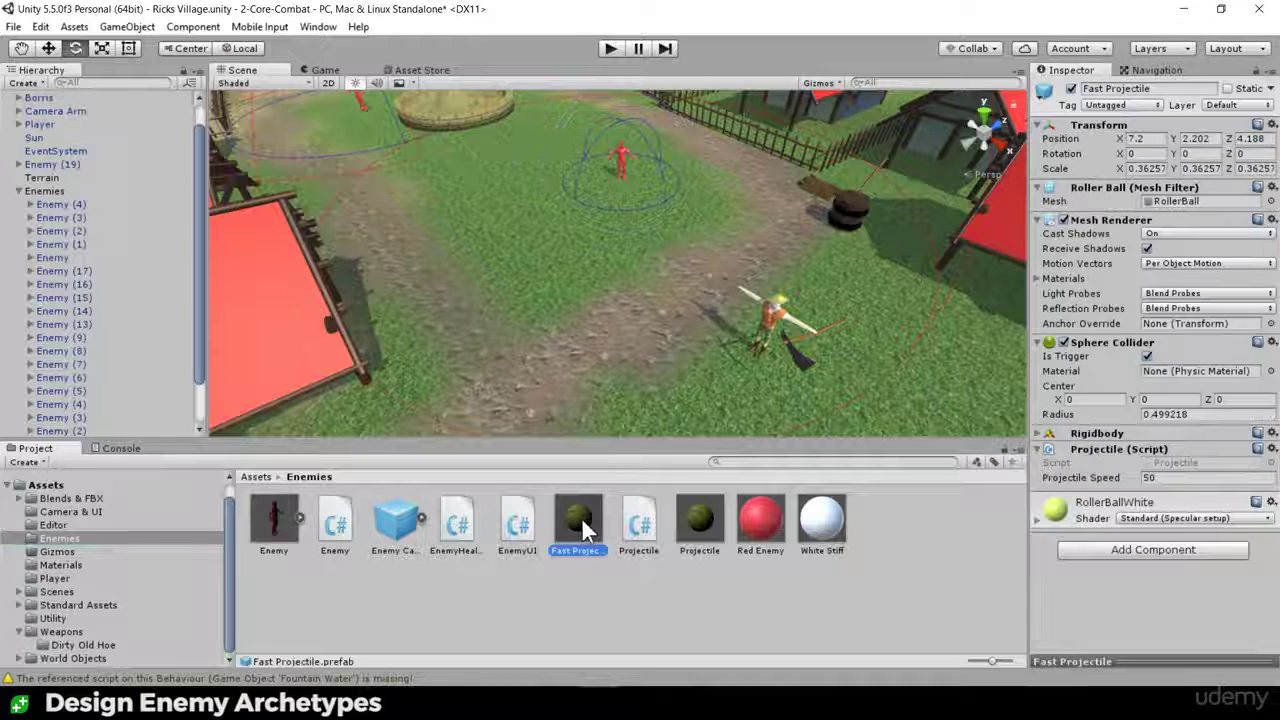
left_click(620, 162)
left_click_drag(588, 516, 1179, 639)
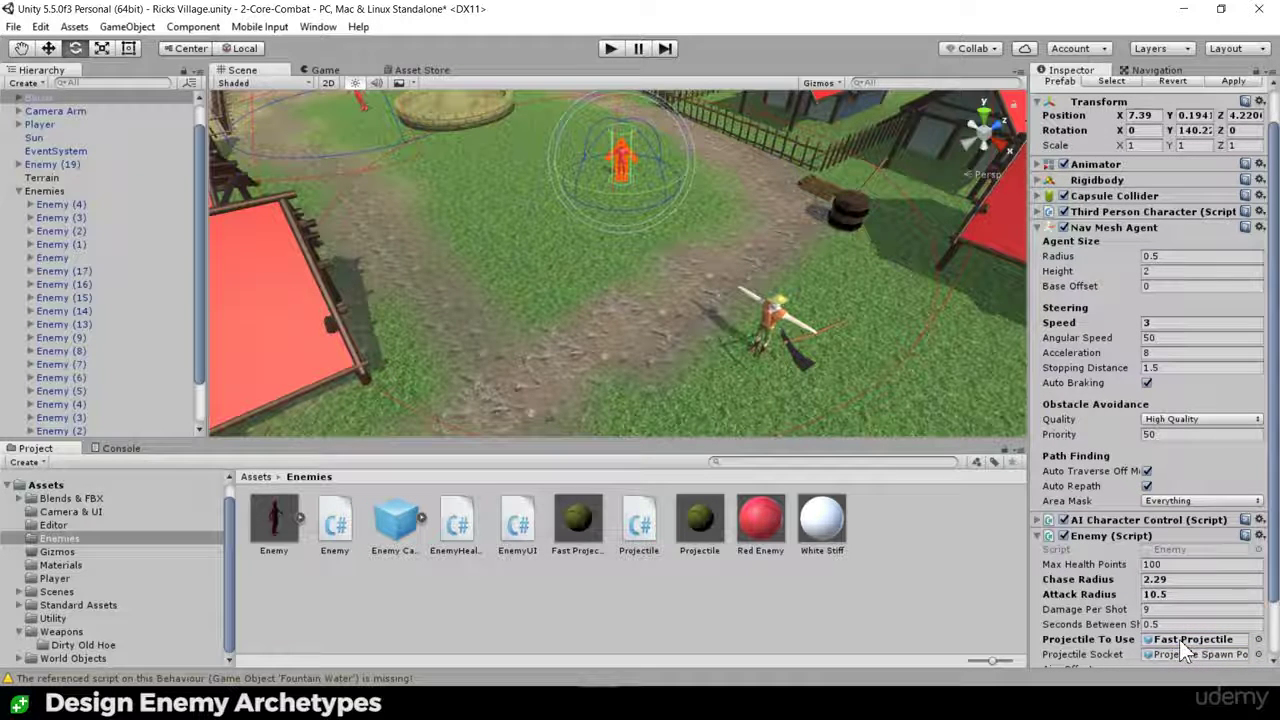
Step: Play-test the scene by moving the player around within and beyond Borris's attack range, and stop the game
left_click(607, 49)
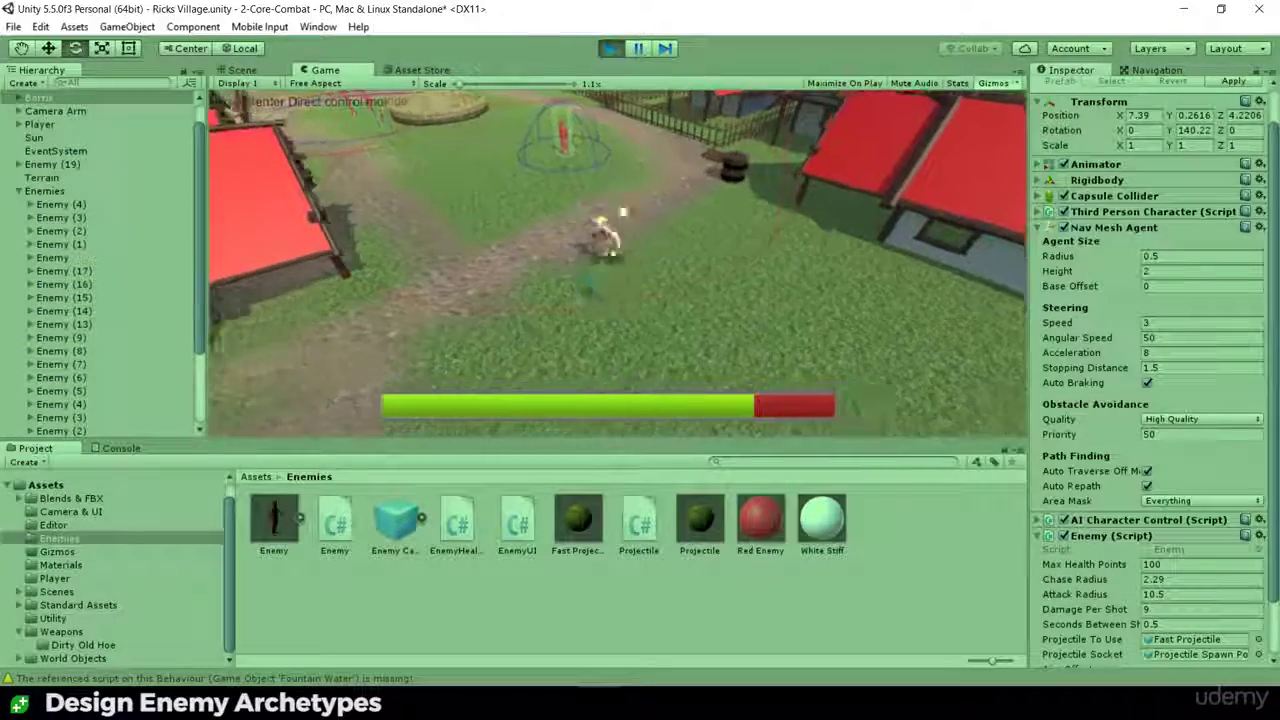
left_click(560, 289)
left_click(734, 299)
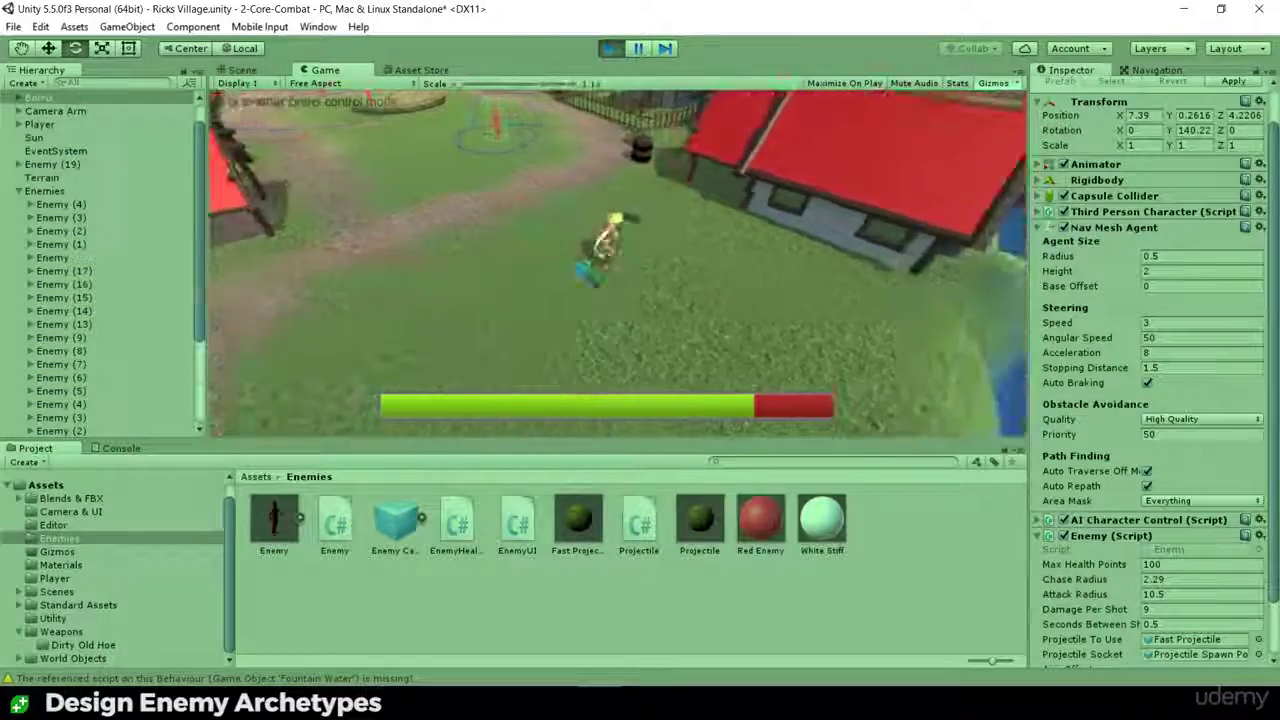
left_click(507, 215)
left_click(656, 367)
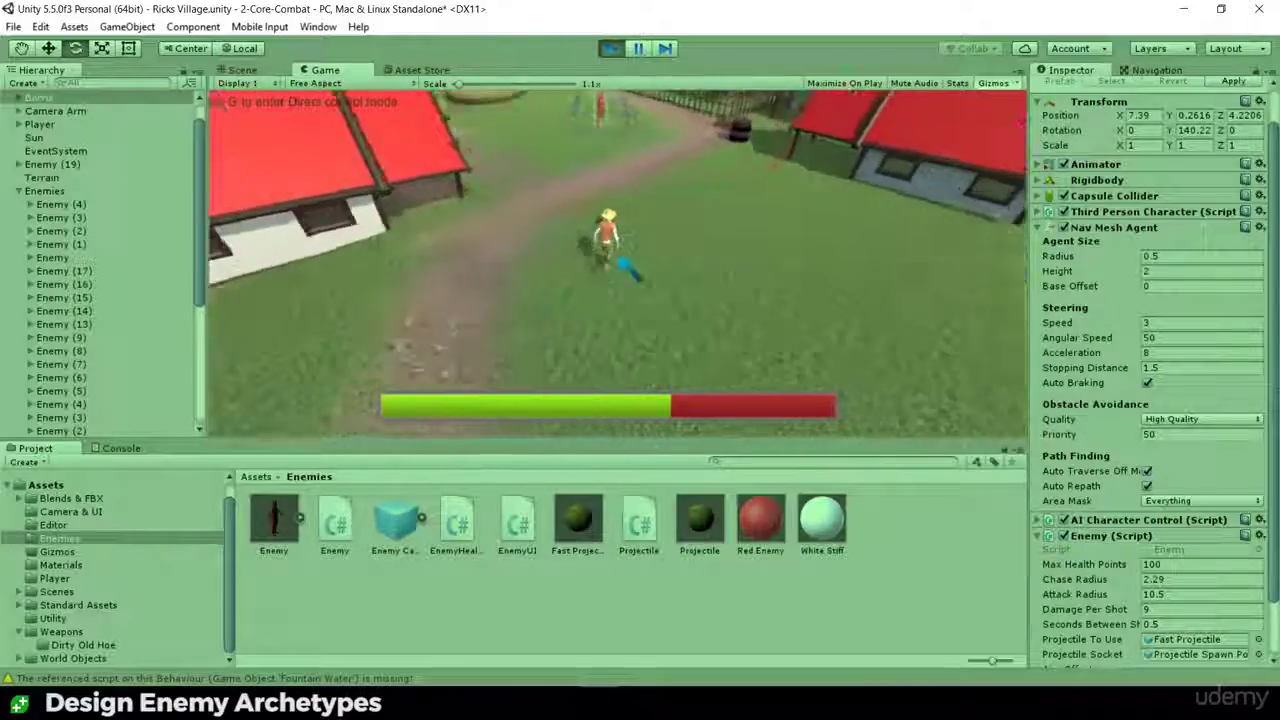
left_click(609, 48)
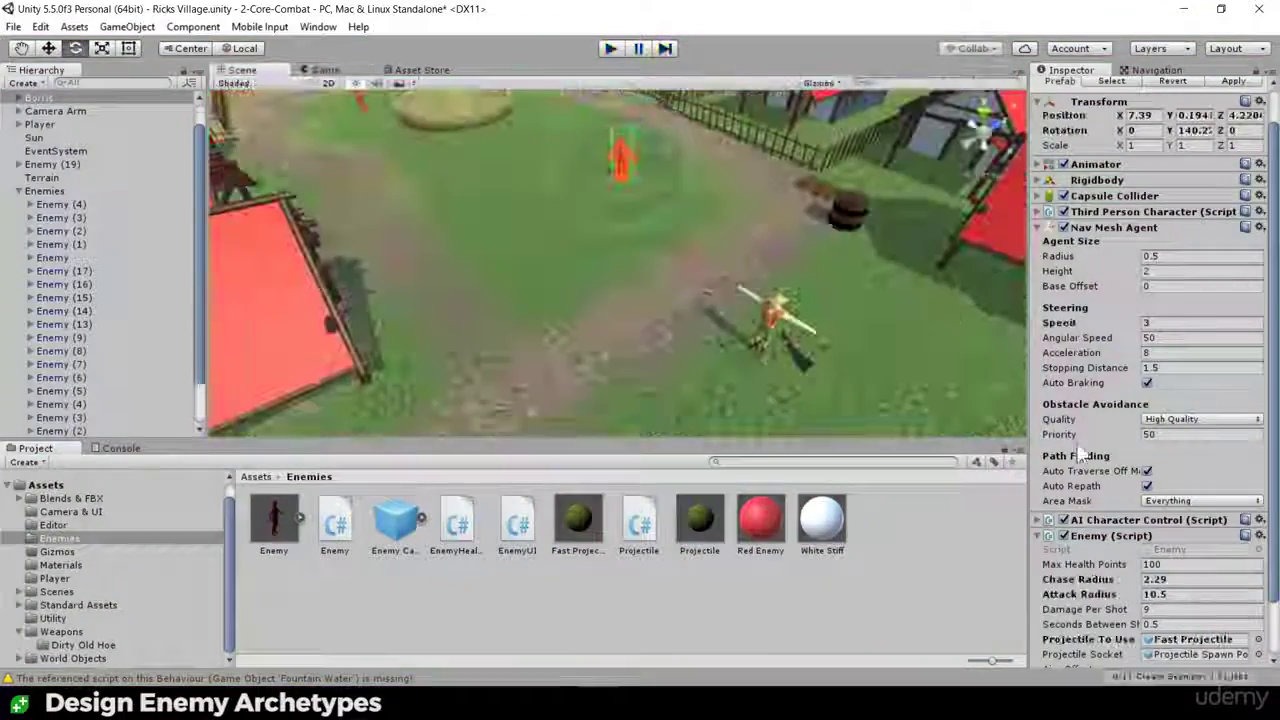
Step: Set Borris's seconds between shots to 1.5
scroll(1150, 558, "down", 2)
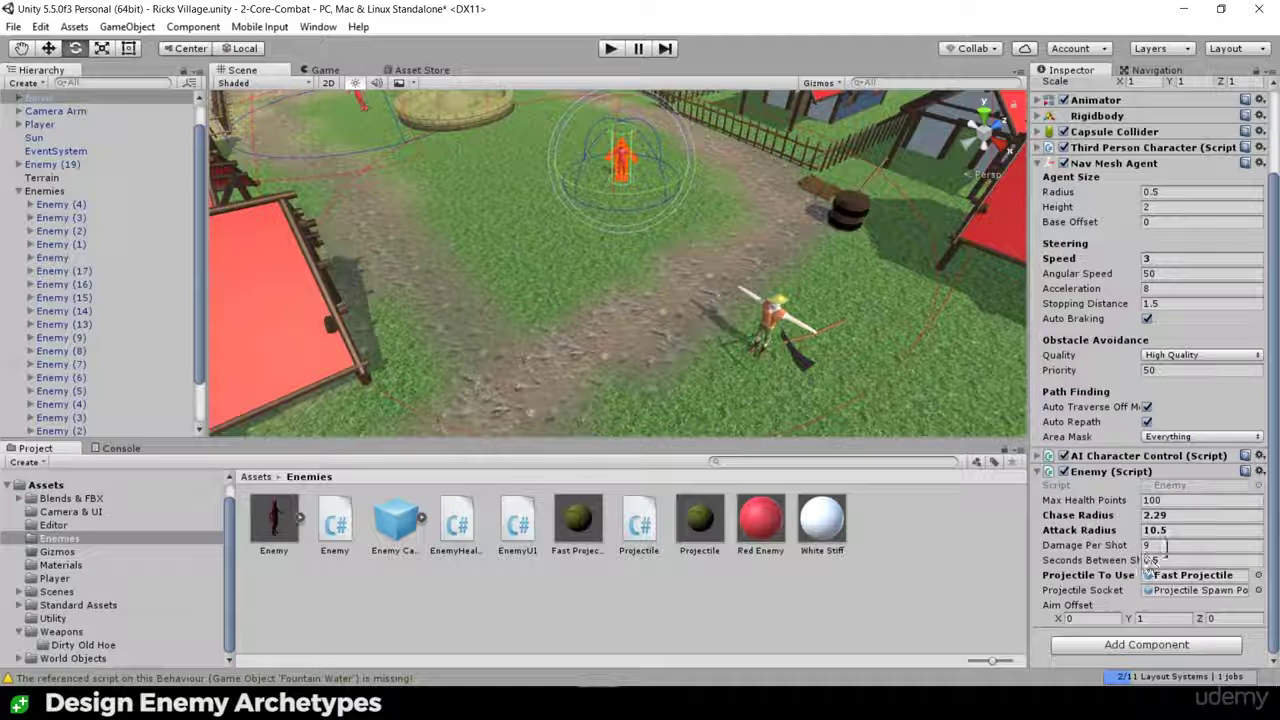
left_click(1176, 561)
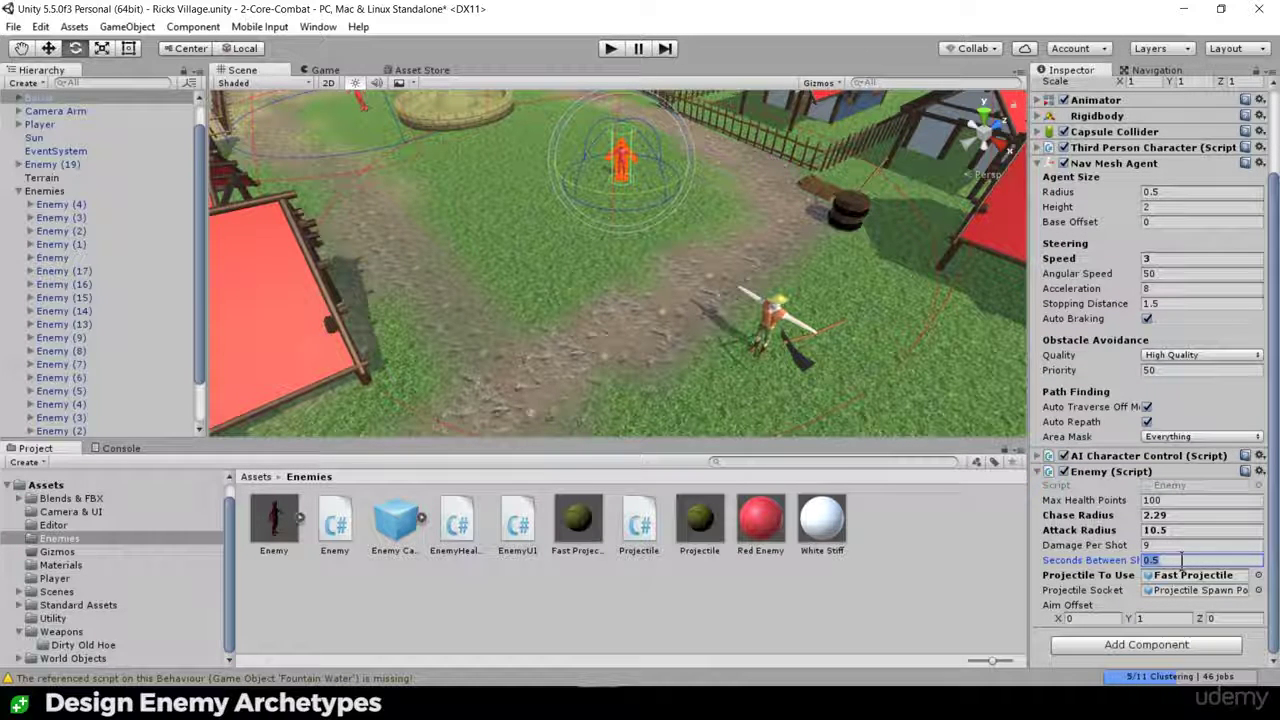
type("1.5")
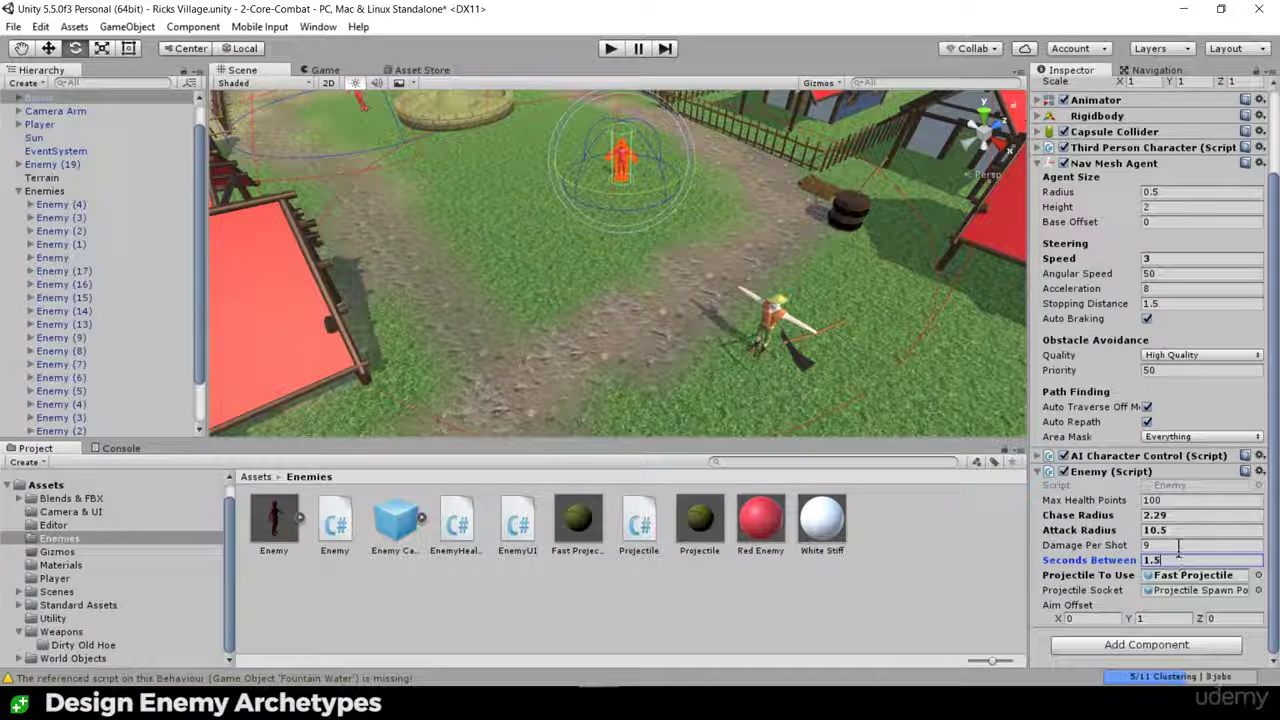
left_click(1179, 545)
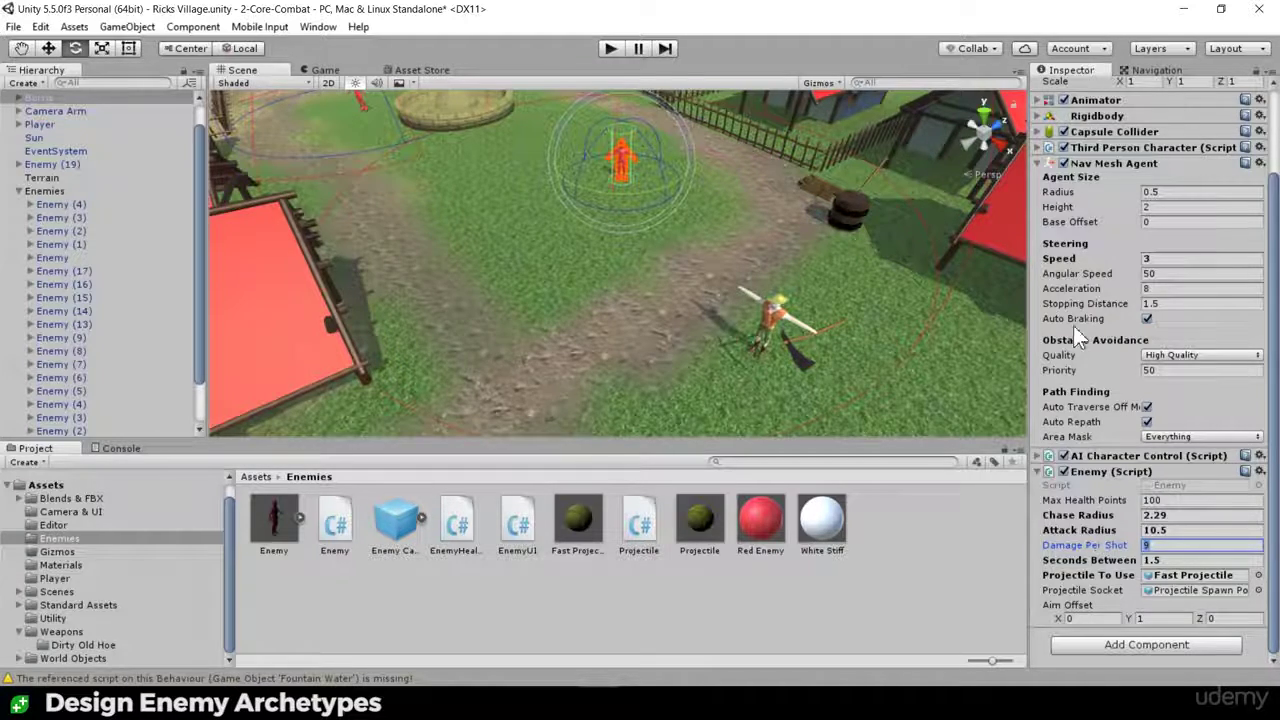
Step: Examine the enemy groups across the village and the area between Borris and the player
middle_click_drag(800, 223, 760, 290)
scroll(757, 210, "down", 4)
scroll(755, 204, "up", 6)
scroll(731, 246, "down", 7)
middle_click_drag(557, 186, 645, 455)
scroll(601, 212, "up", 4)
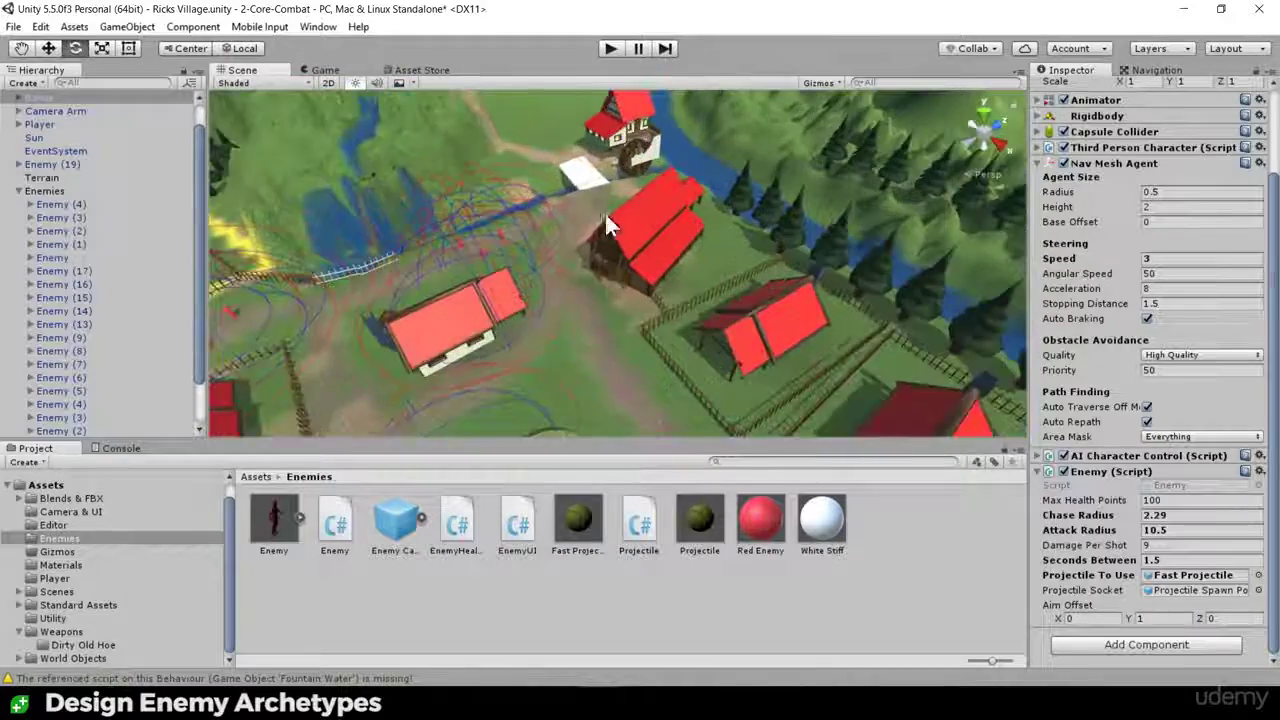
middle_click_drag(611, 158, 572, 94)
scroll(600, 200, "down", 3)
key("f")
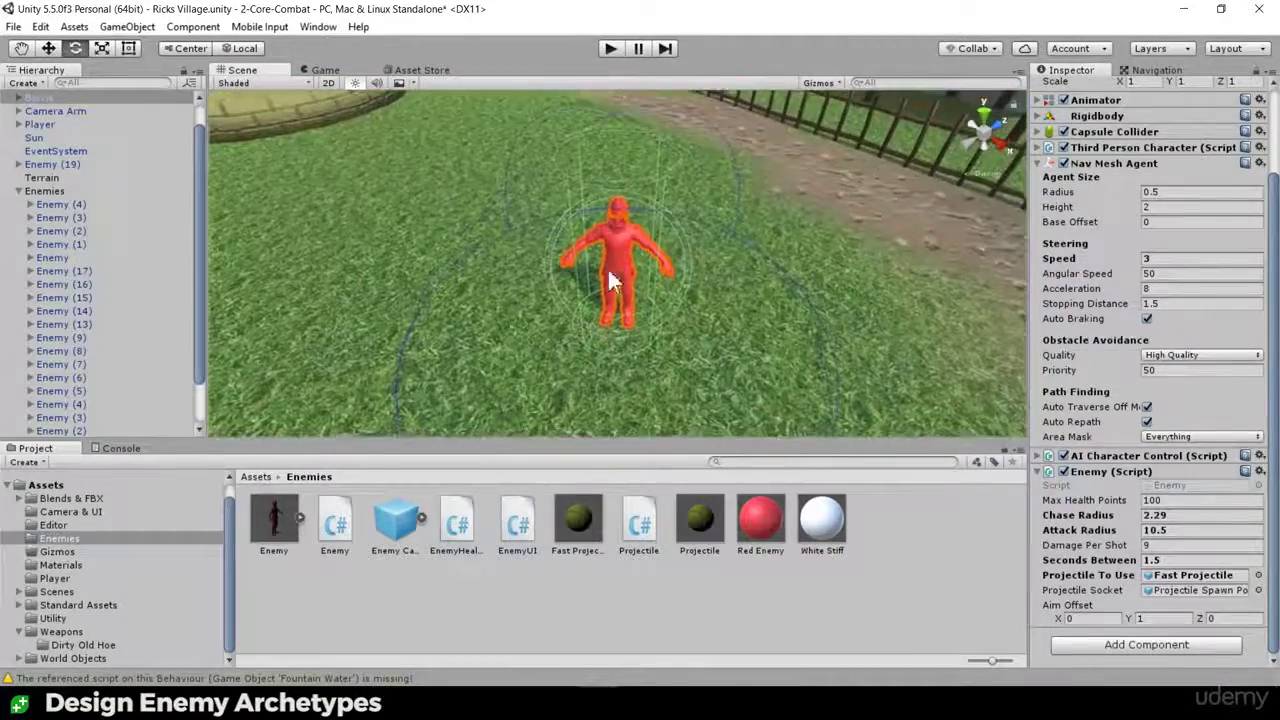
left_click_drag(794, 332, 651, 217, "alt")
scroll(650, 212, "down", 5)
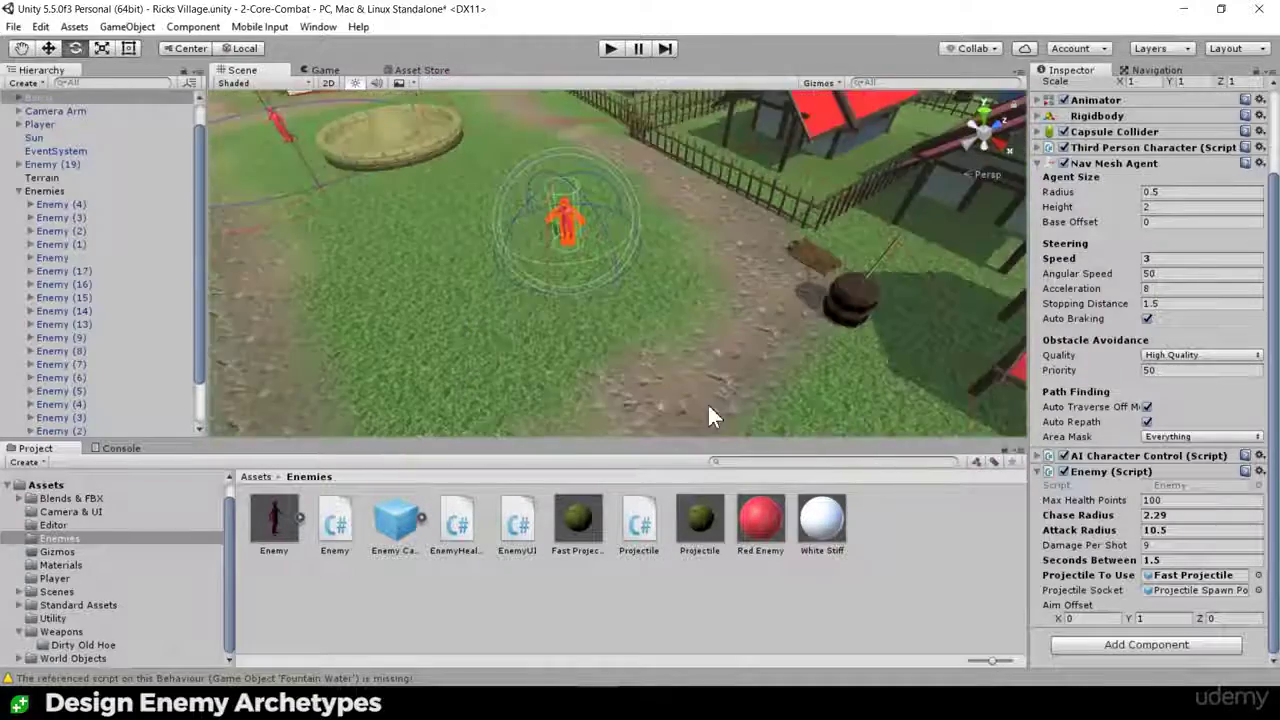
middle_click_drag(707, 404, 700, 306)
scroll(760, 330, "down", 5)
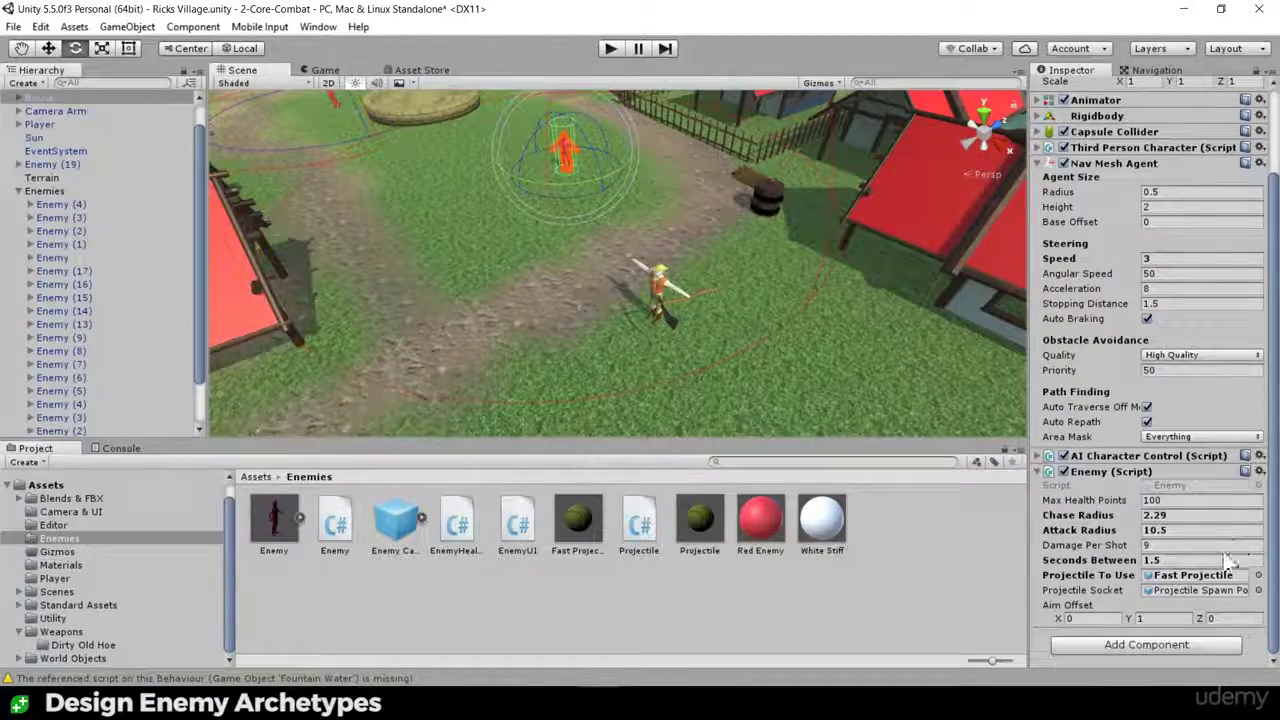
Step: Set Borris's damage per shot to 20
left_click(1157, 546)
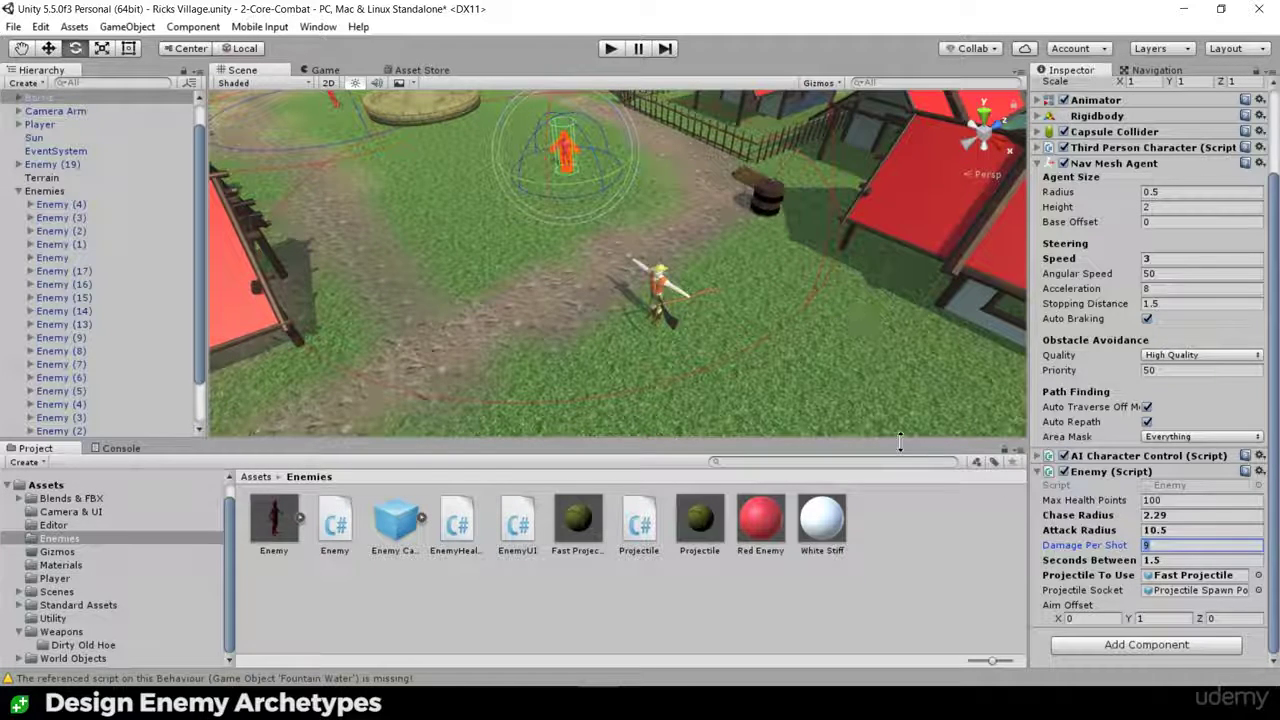
type("10")
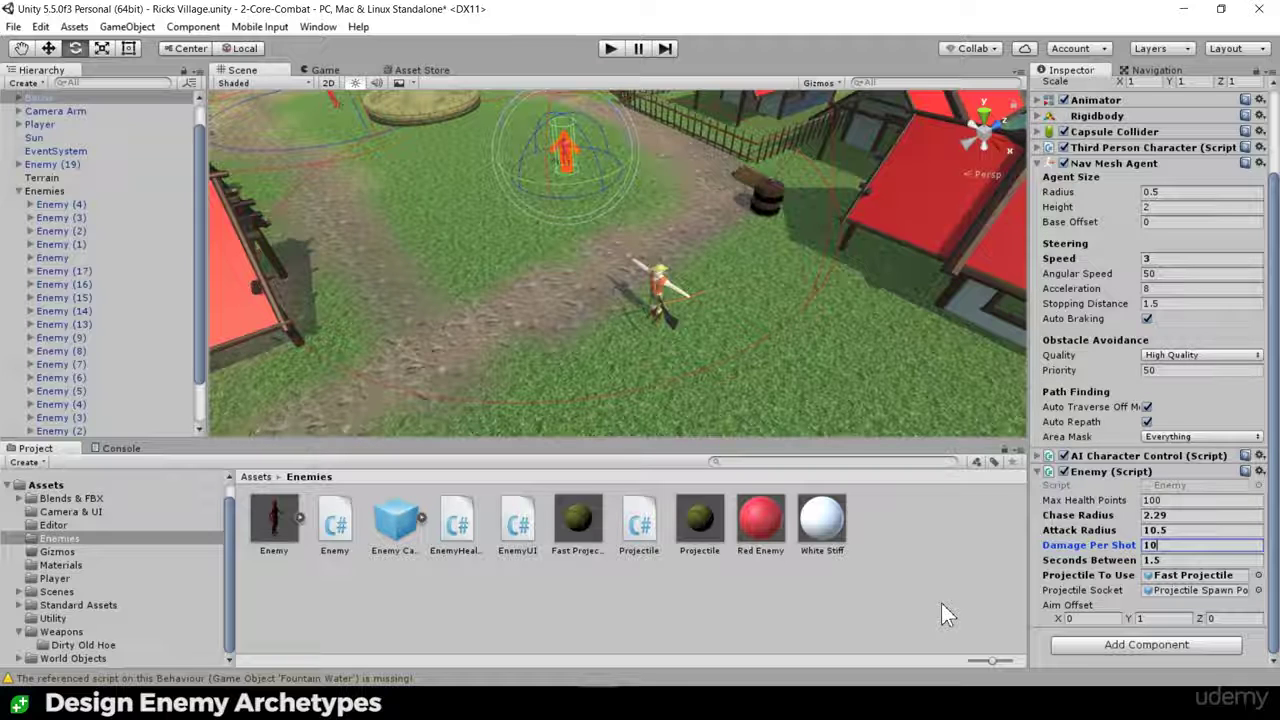
type("1")
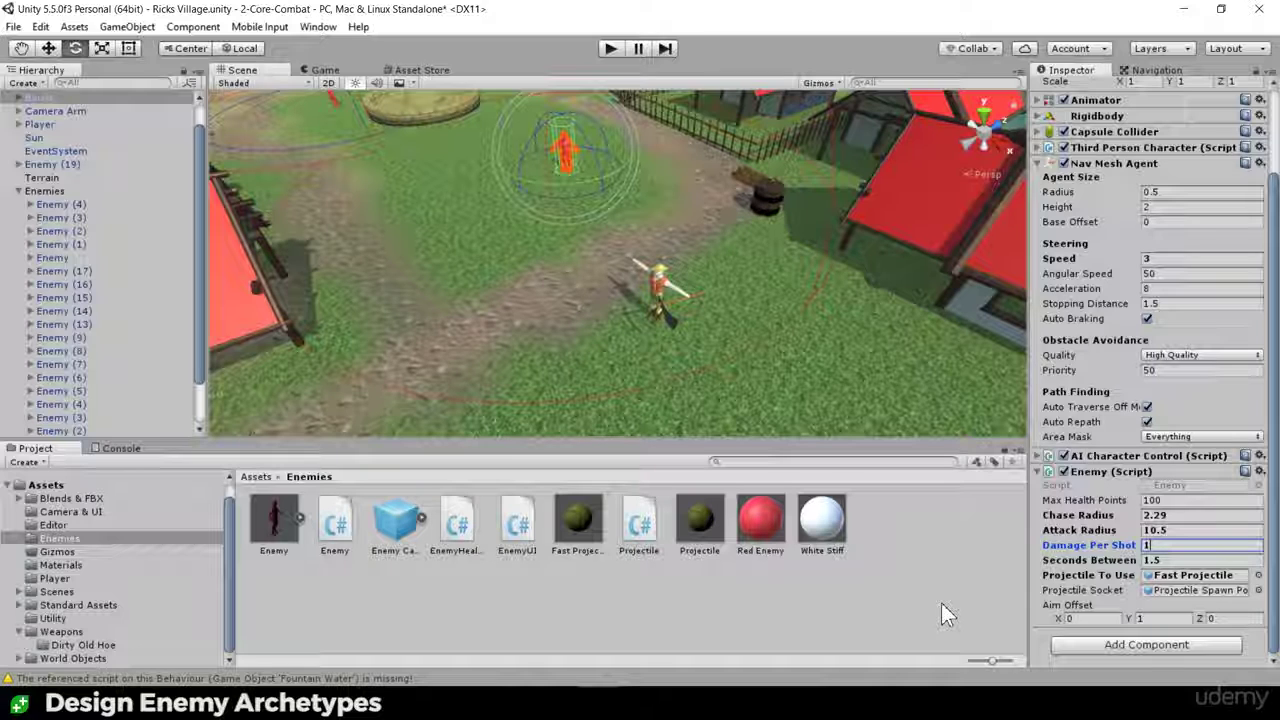
type("100")
key("BackSpace")
type("20")
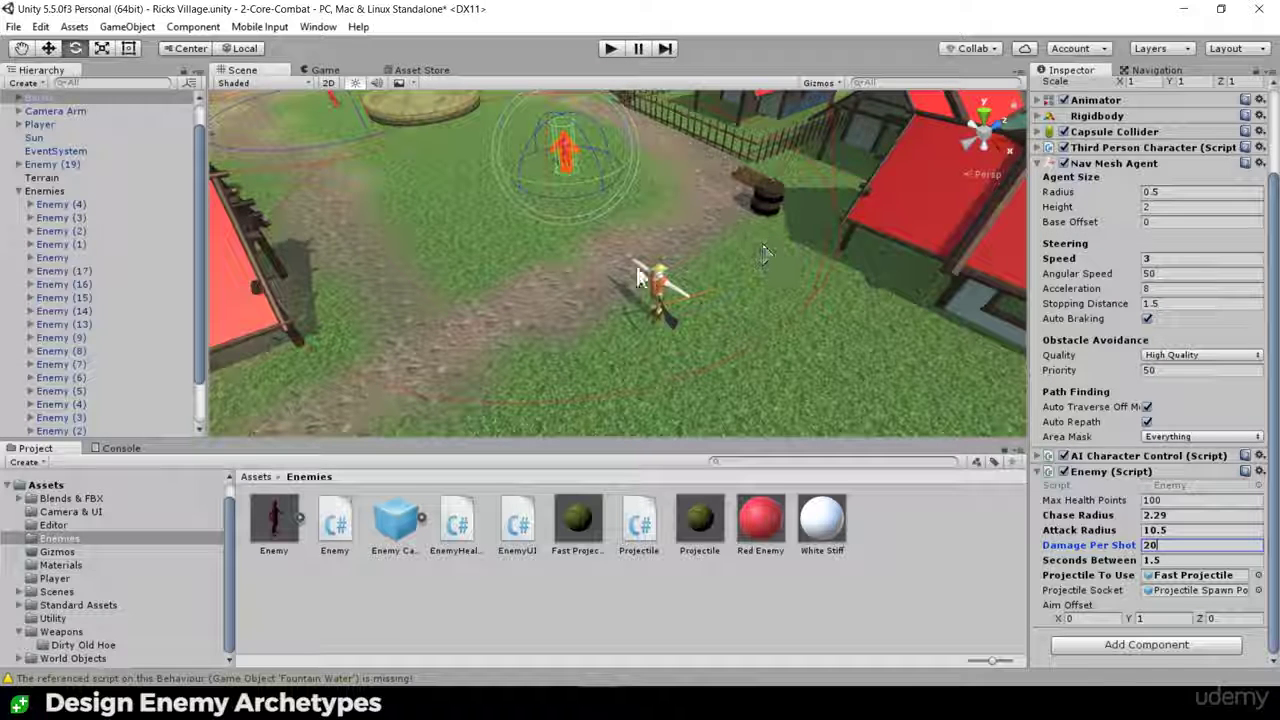
Step: Play-test how Borris's stronger shots drain the health of the moving player, and stop the game
left_click(609, 50)
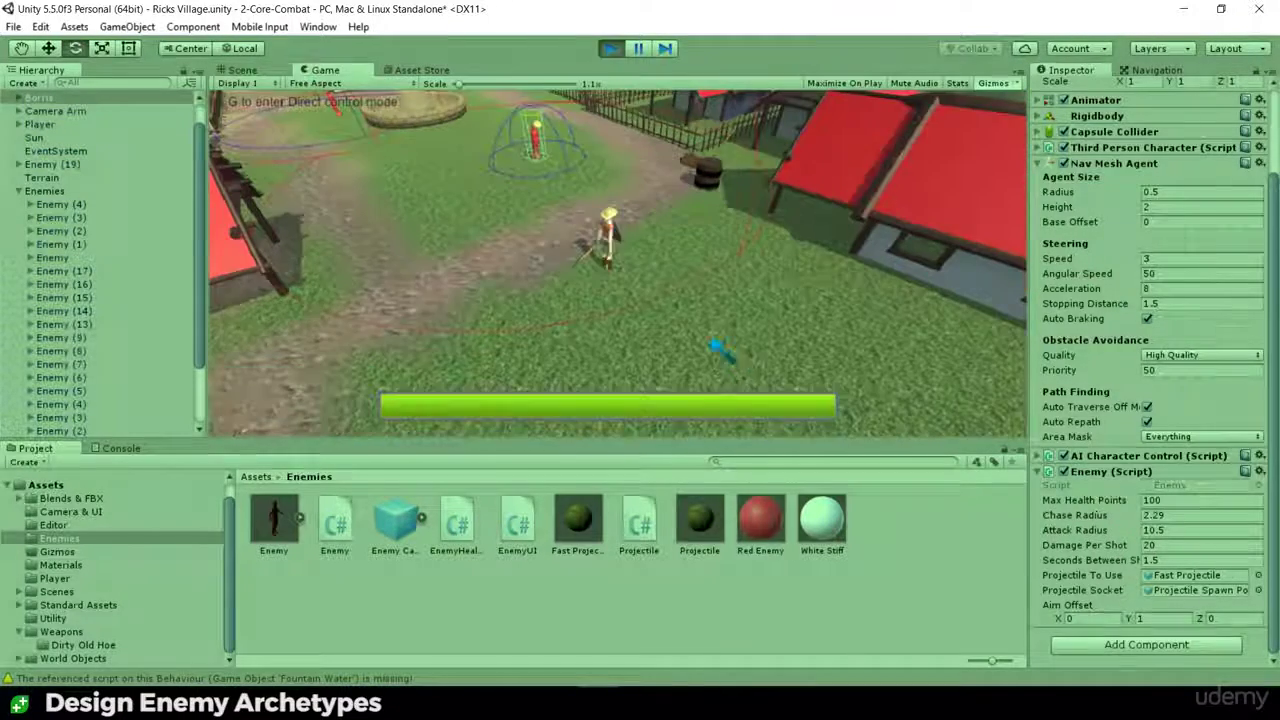
mouse_move(645, 342)
left_mouse_down()
mouse_move(731, 280)
mouse_move(523, 243)
mouse_move(529, 366)
mouse_move(690, 283)
mouse_move(651, 164)
mouse_move(686, 340)
mouse_move(520, 306)
left_mouse_up()
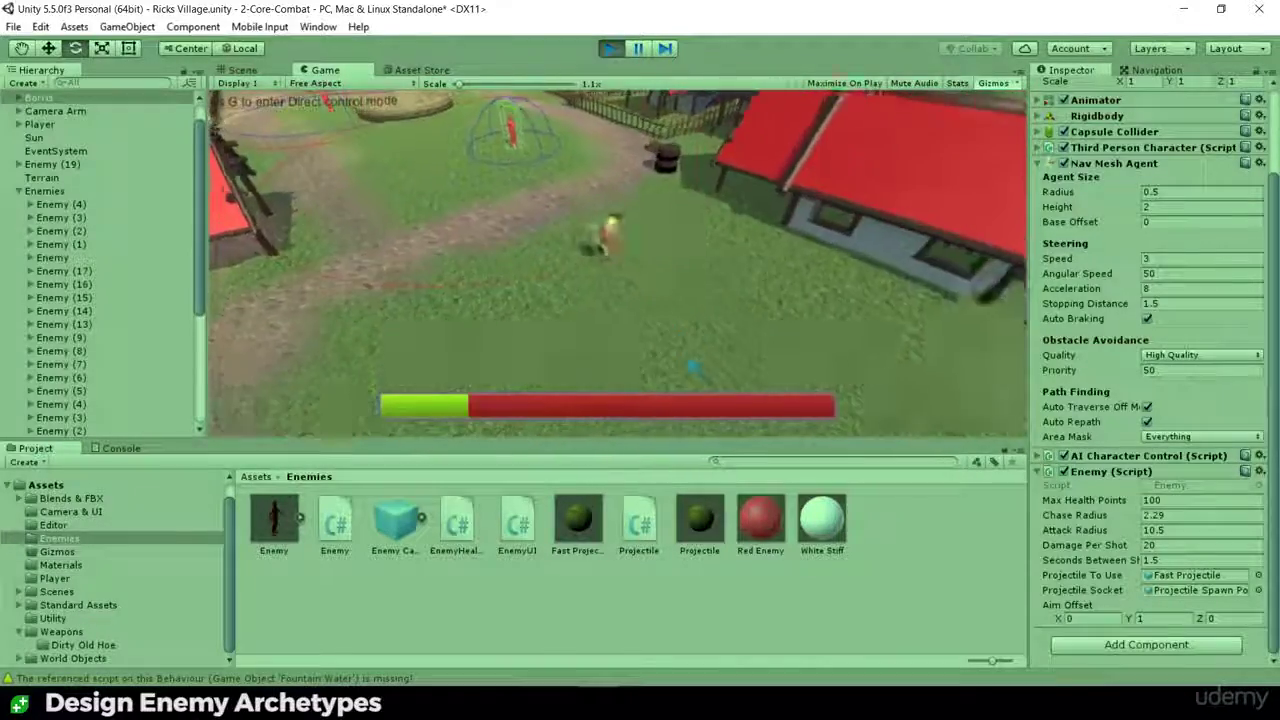
left_click(612, 47)
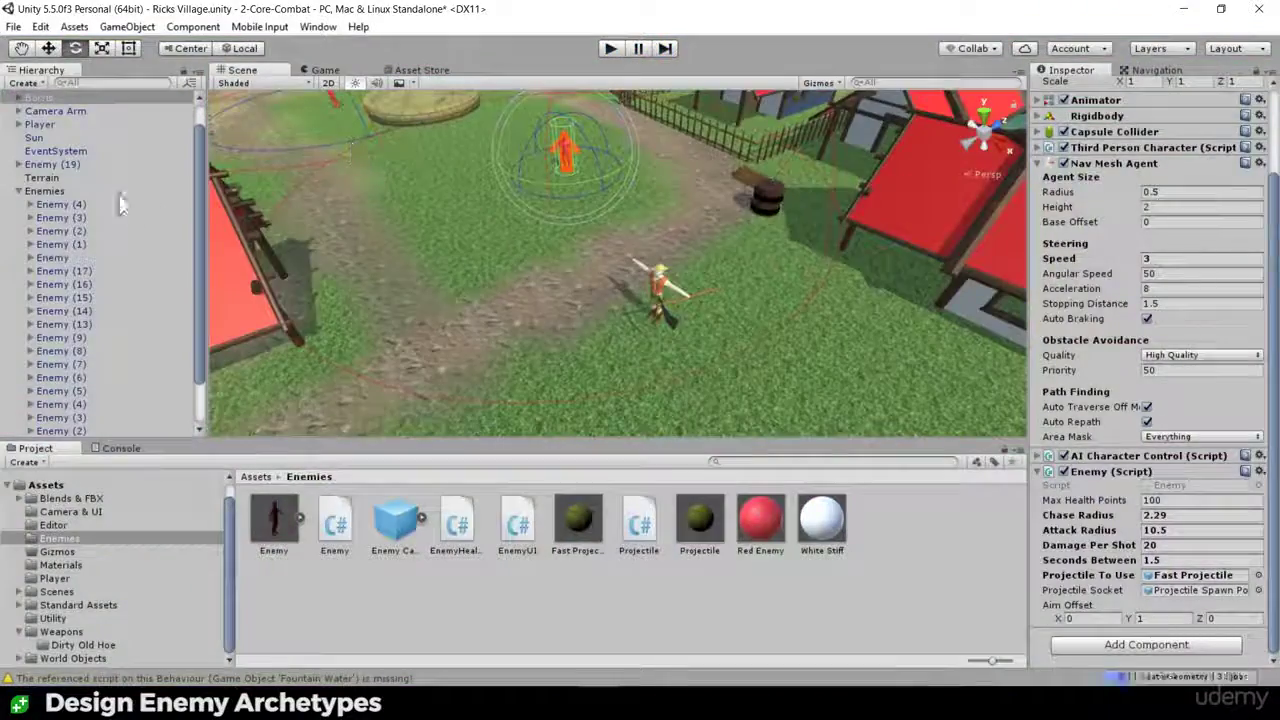
Step: Create a prefab from Borris in the Enemies folder and rename it Archer
scroll(155, 195, "up", 1)
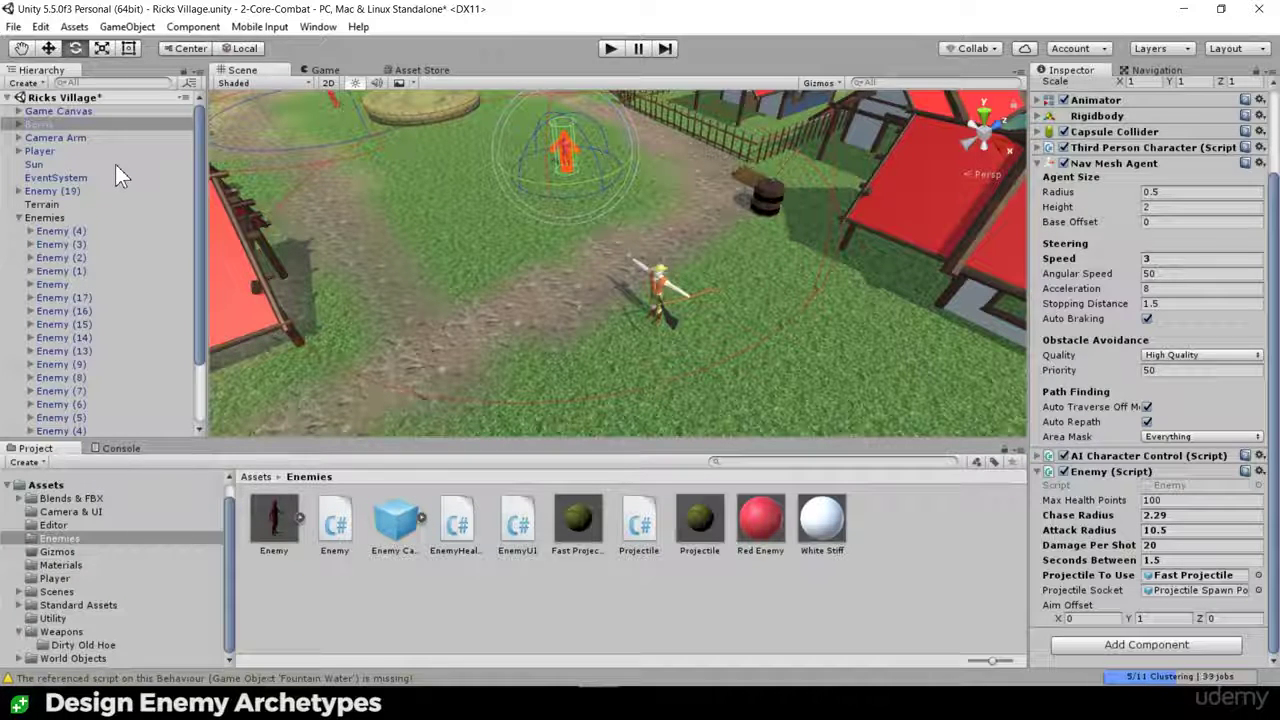
scroll(110, 170, "down", 1)
scroll(110, 170, "up", 1)
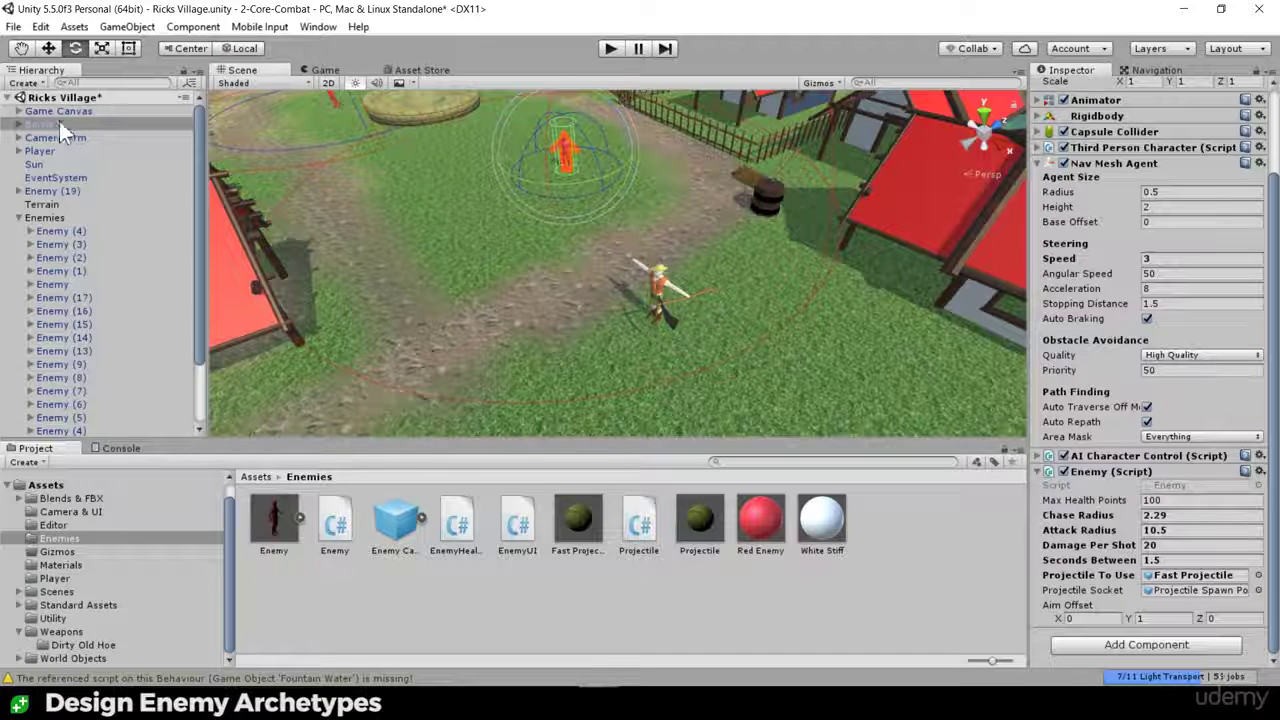
left_click_drag(43, 125, 311, 599)
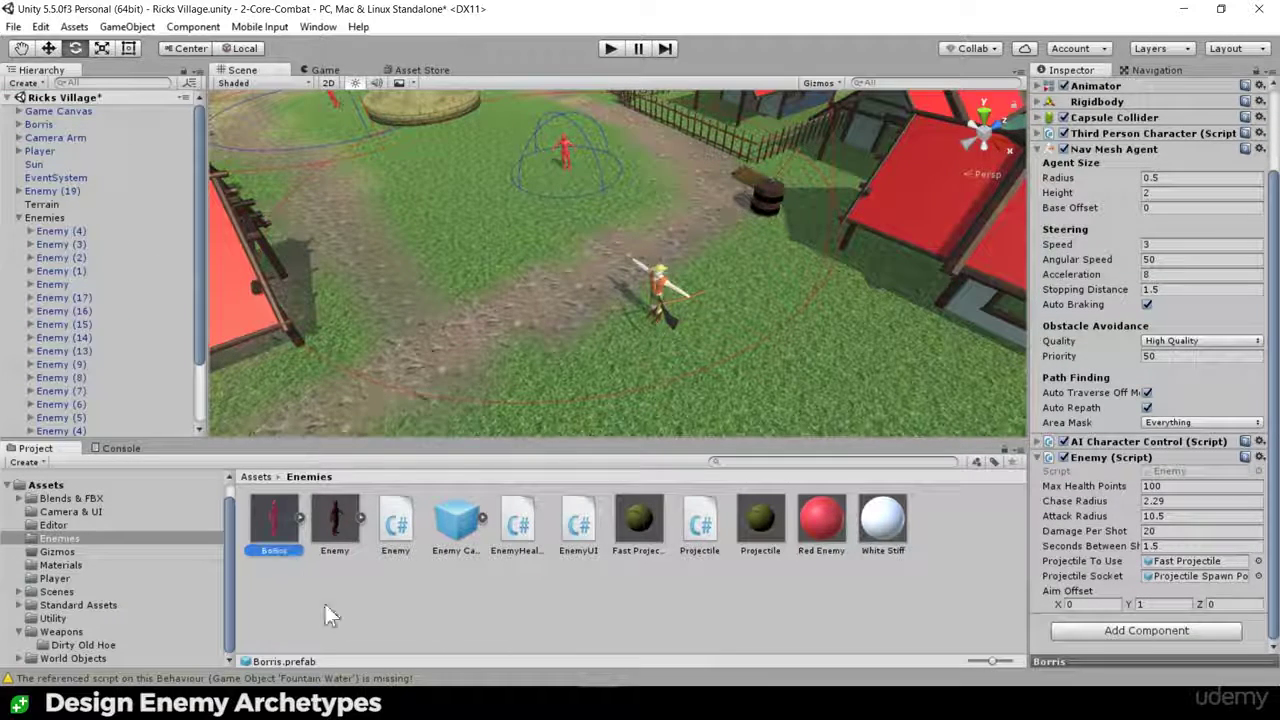
key("F2")
type("Archer")
key("Return")
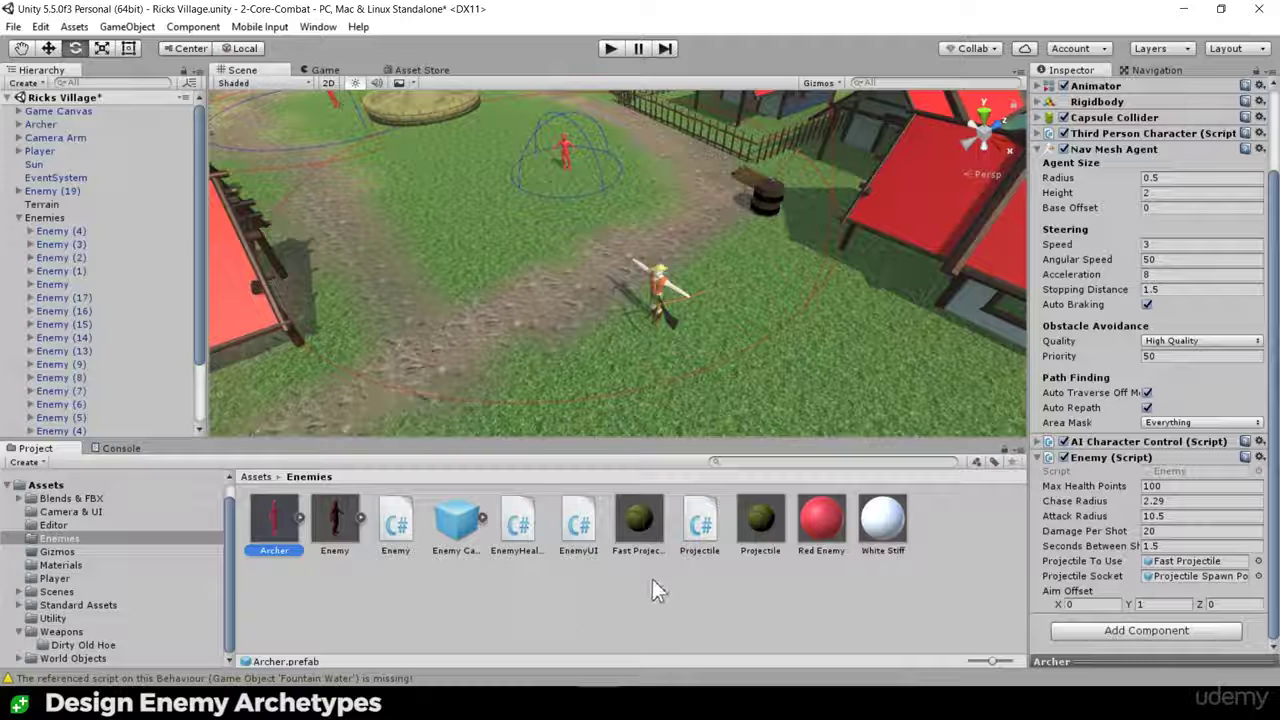
Step: Duplicate the Red Enemy material and name the copy Green Enemy
left_click(812, 522)
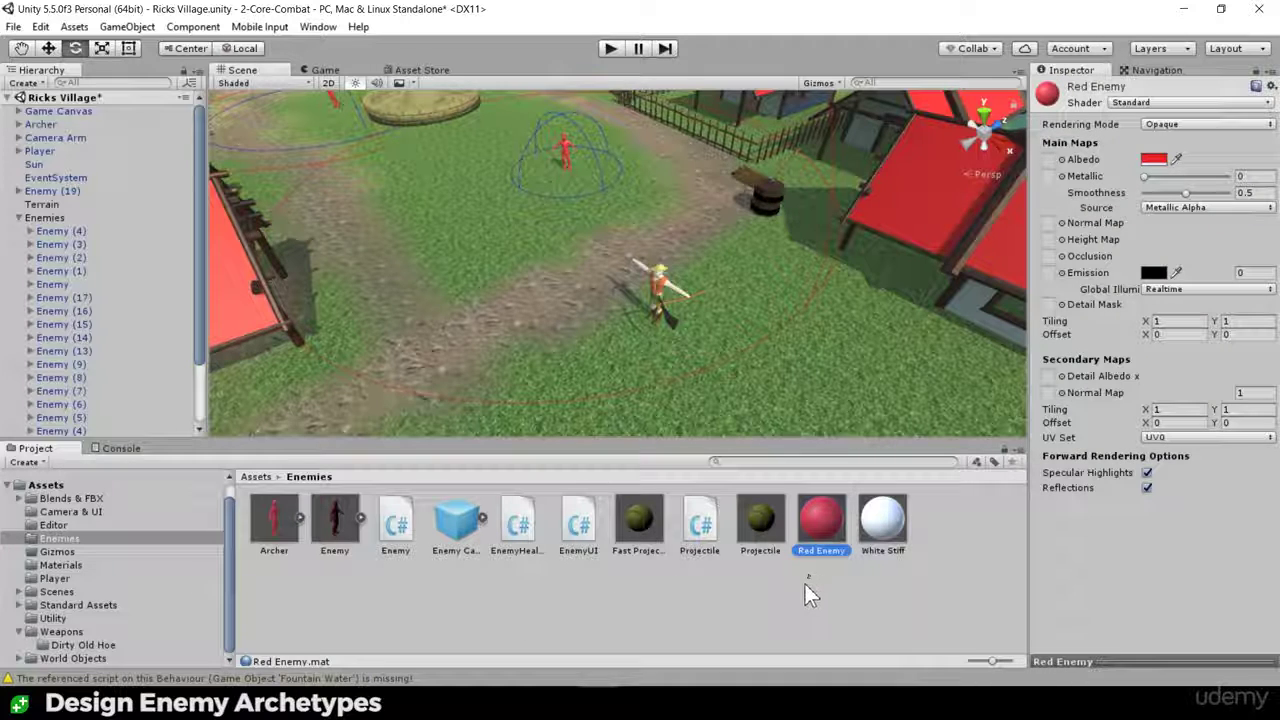
key("ctrl+d")
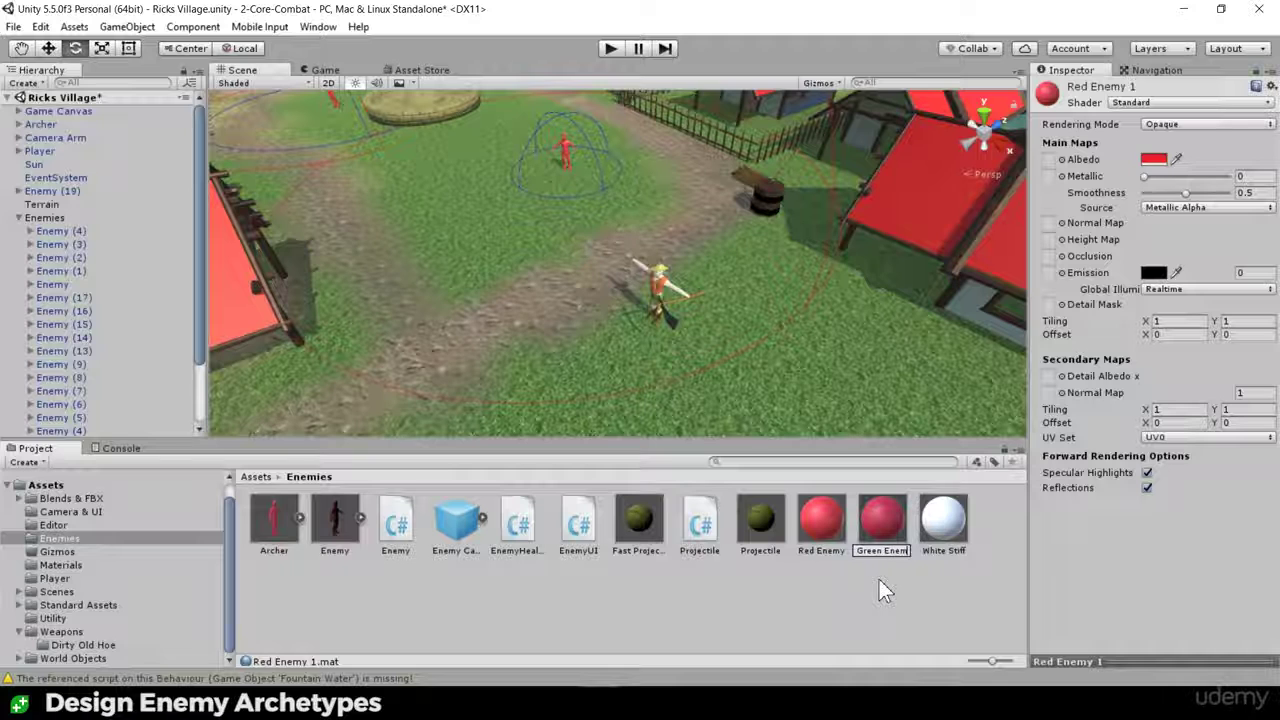
key("Return")
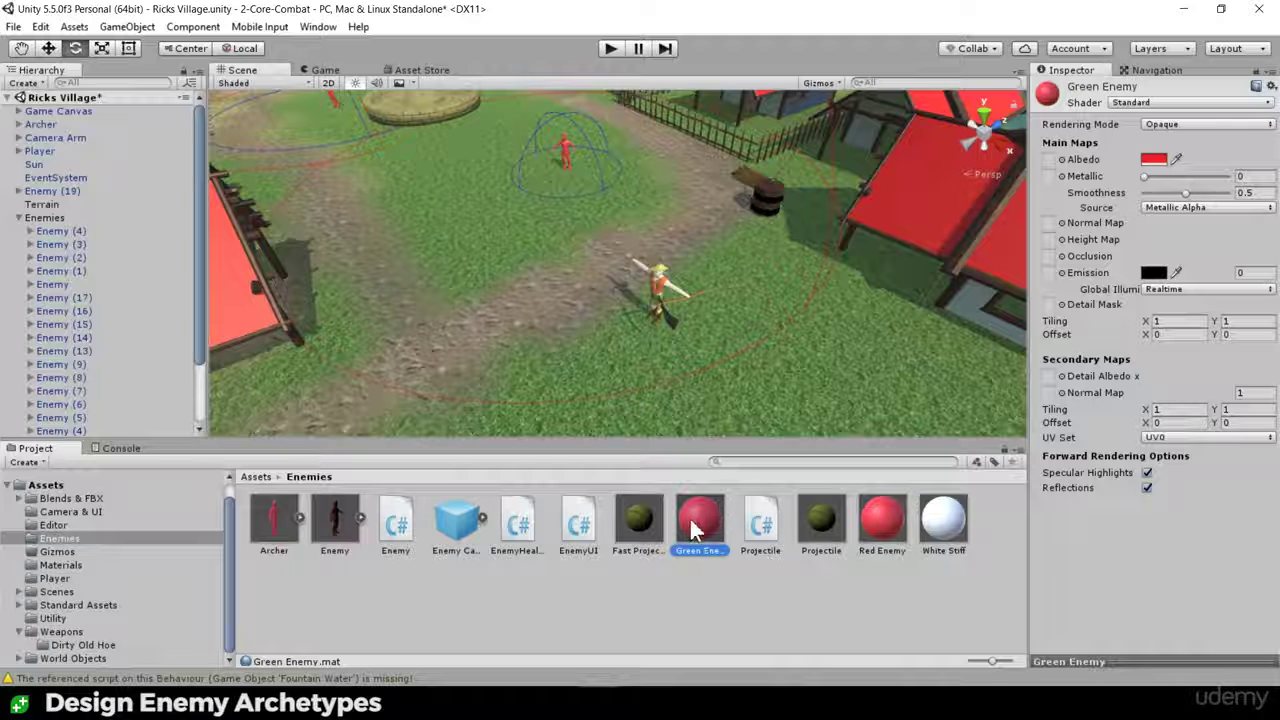
Step: Apply the Green Enemy material to the Archer prefab's body mesh and set its albedo to bright green, hex 23F92AFF
left_click(299, 517)
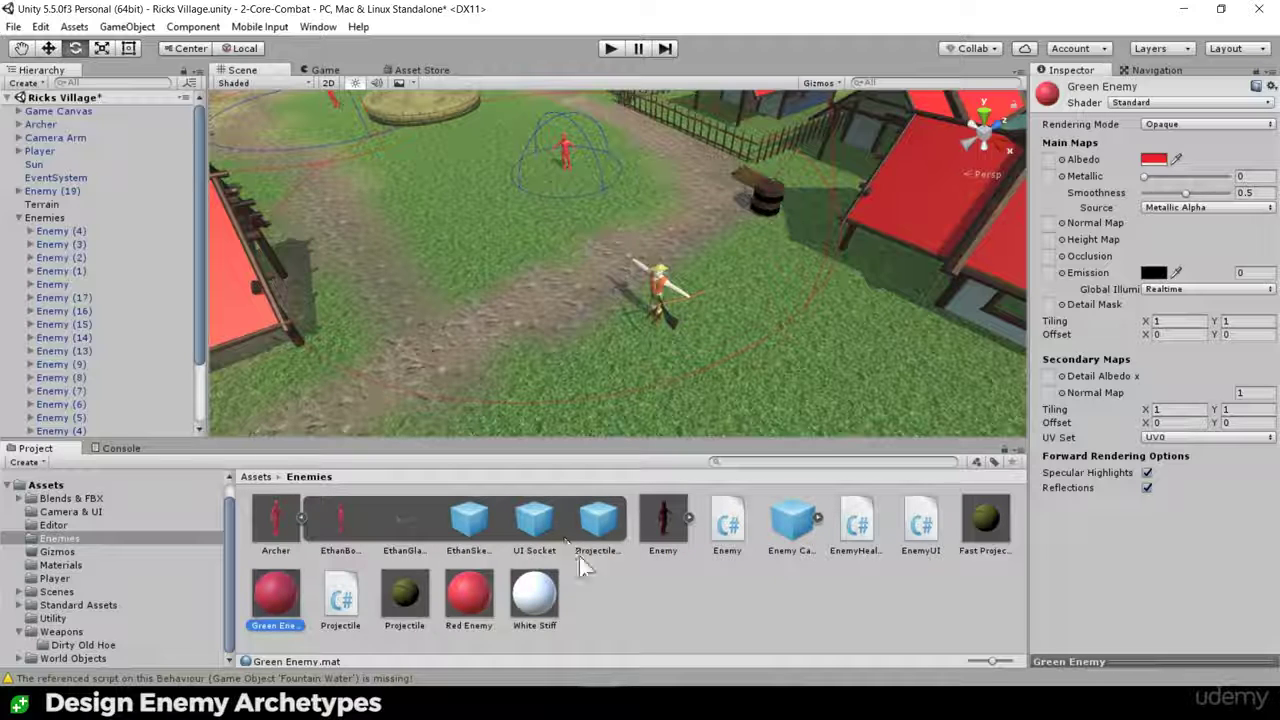
left_click_drag(273, 592, 339, 518)
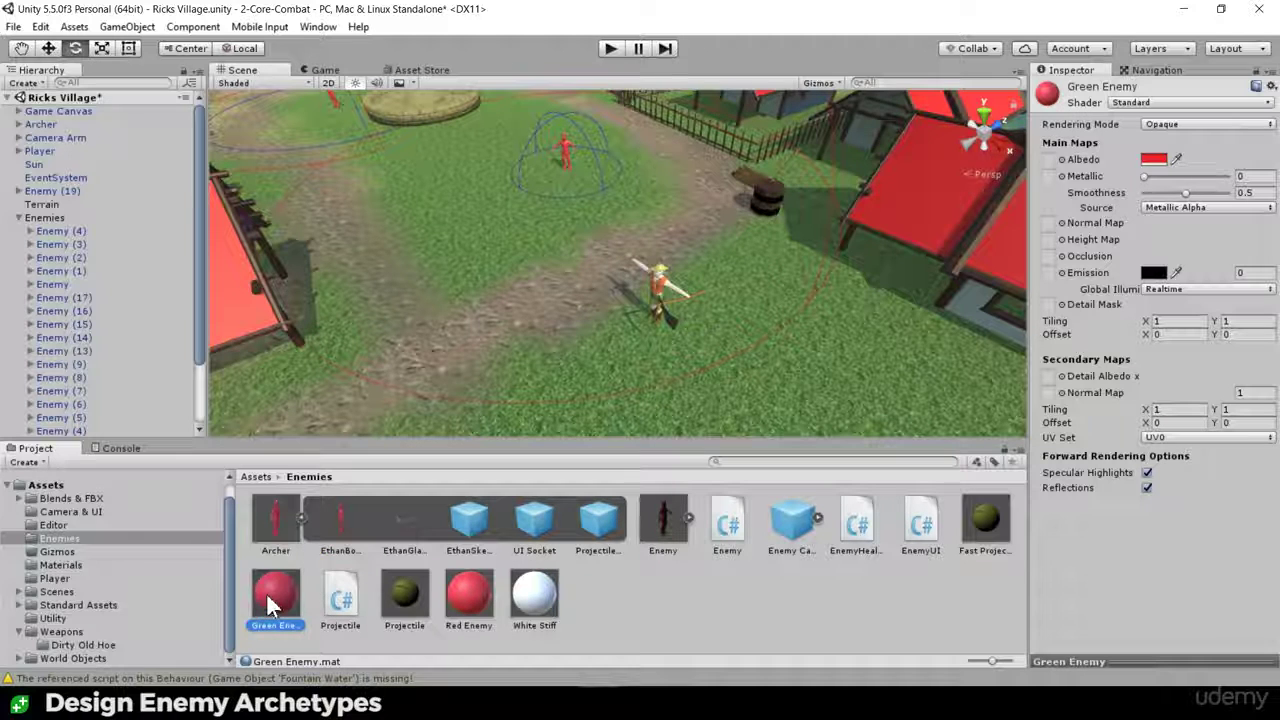
left_click(1155, 160)
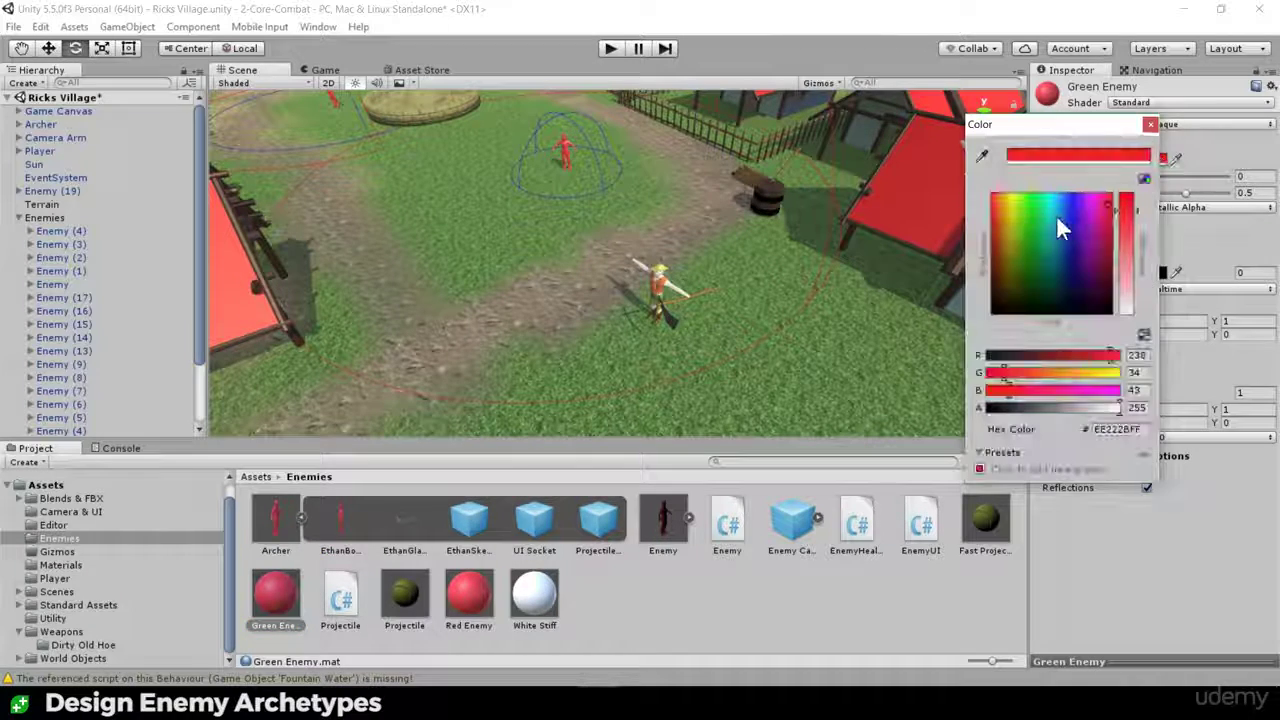
left_click_drag(1055, 214, 1034, 205)
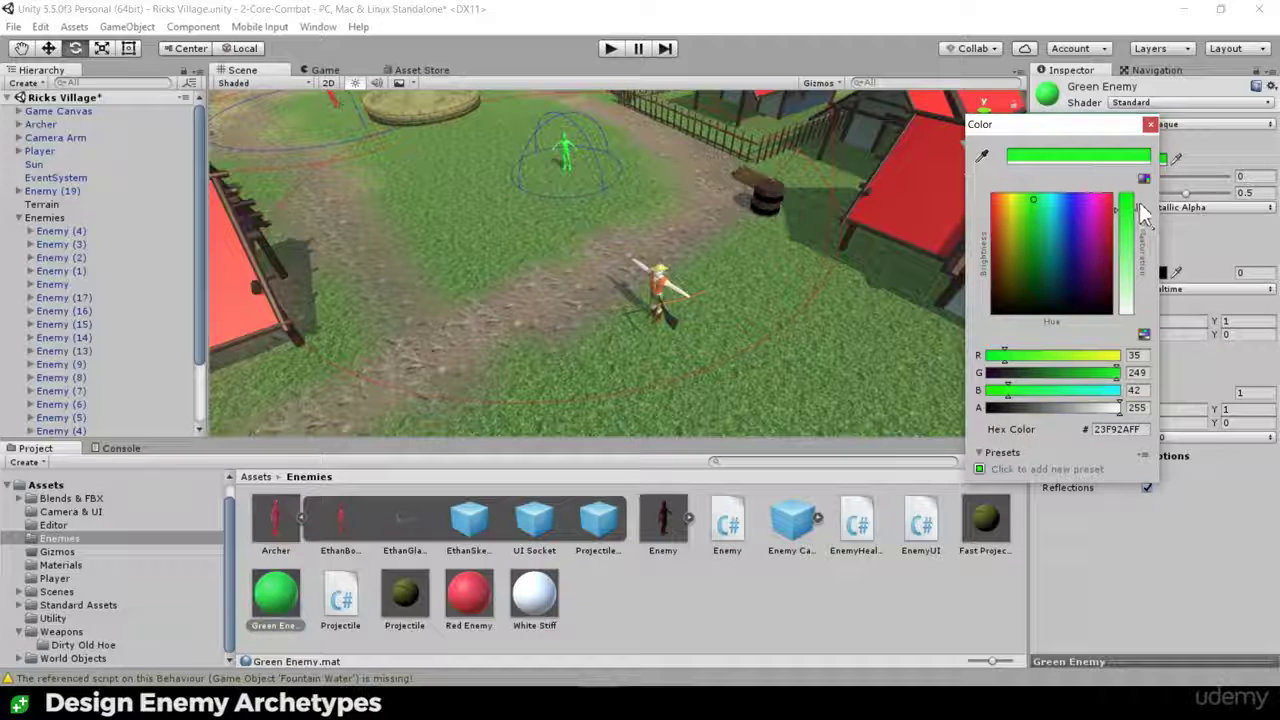
Step: Darken the Green Enemy material's albedo to a medium green, hex 1AB82DFF
left_click_drag(1065, 222, 1040, 230)
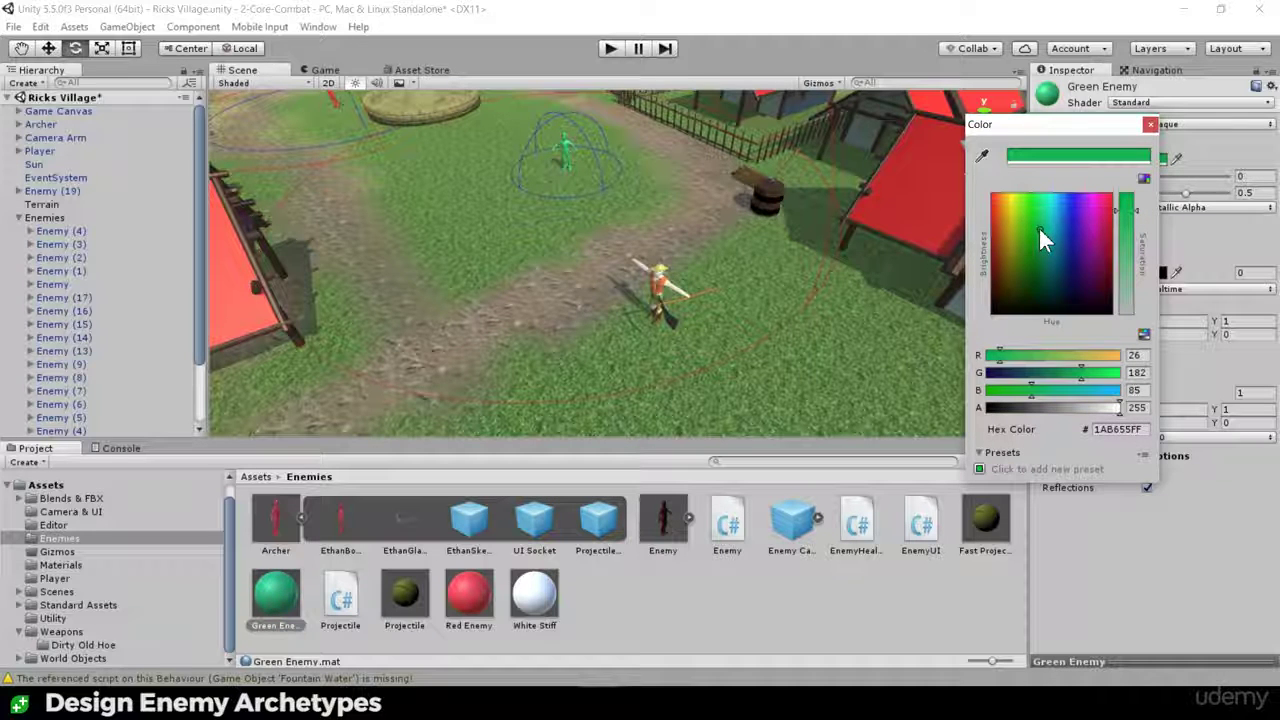
left_click_drag(1040, 230, 1035, 229)
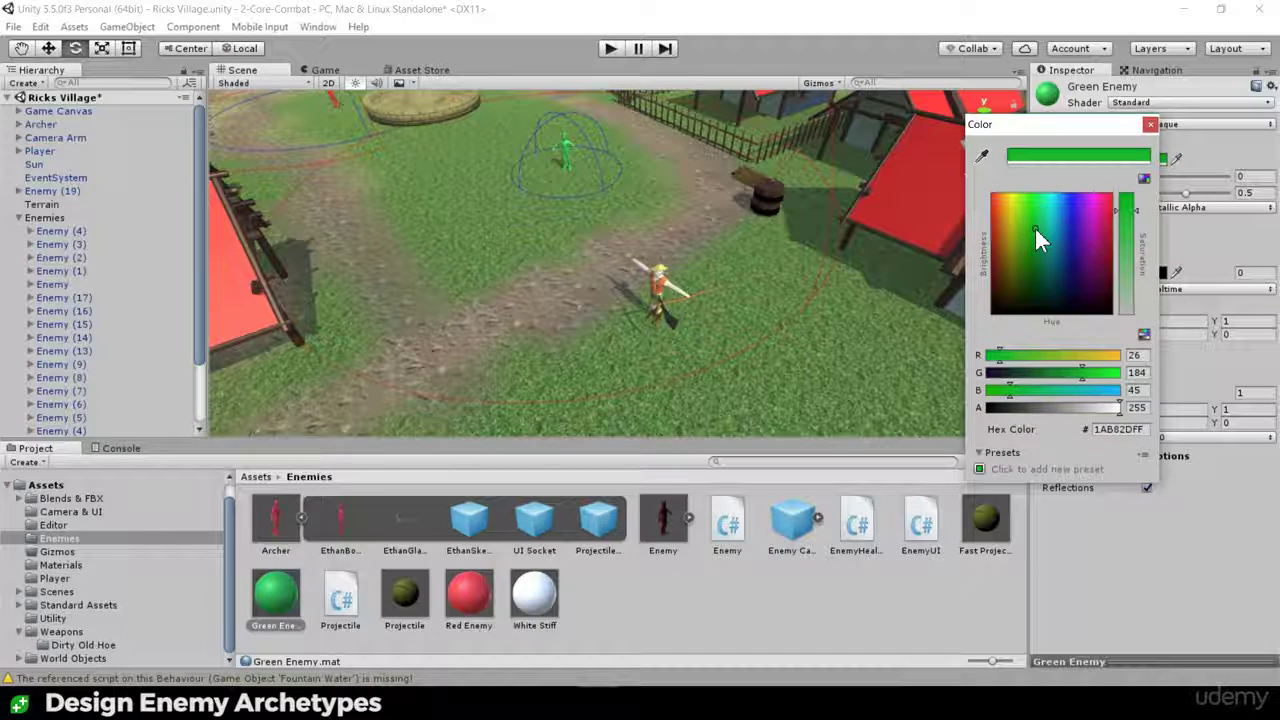
left_click(1150, 124)
Step: Place a second Archer from the prefab in the village, on the grass beside the existing archer
middle_click_drag(596, 184, 610, 237)
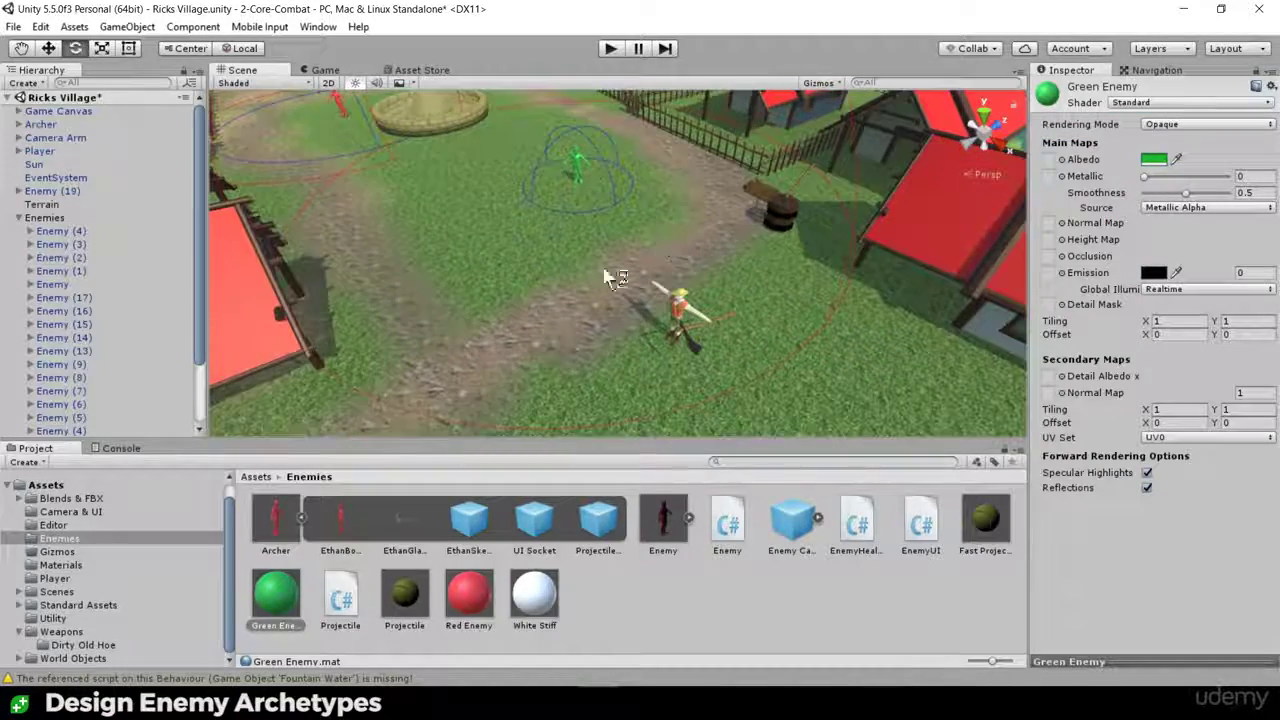
middle_click_drag(458, 388, 483, 301)
scroll(483, 301, "down", 5)
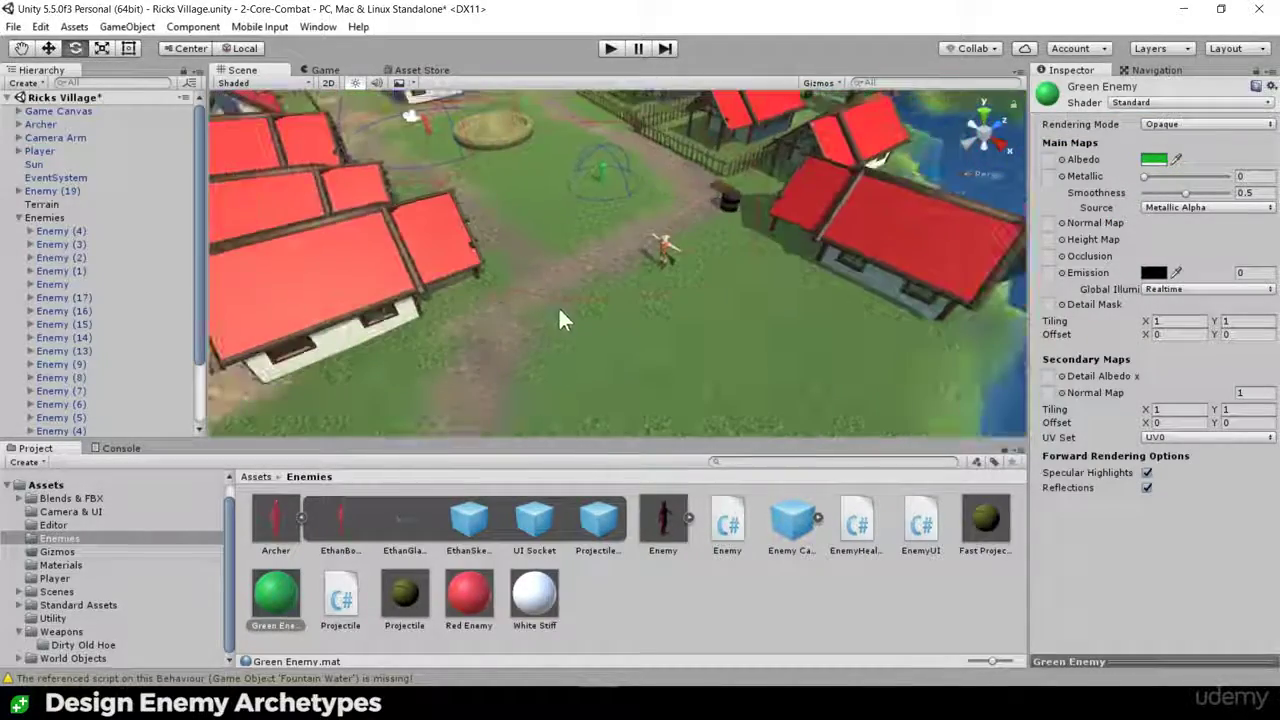
left_click(300, 517)
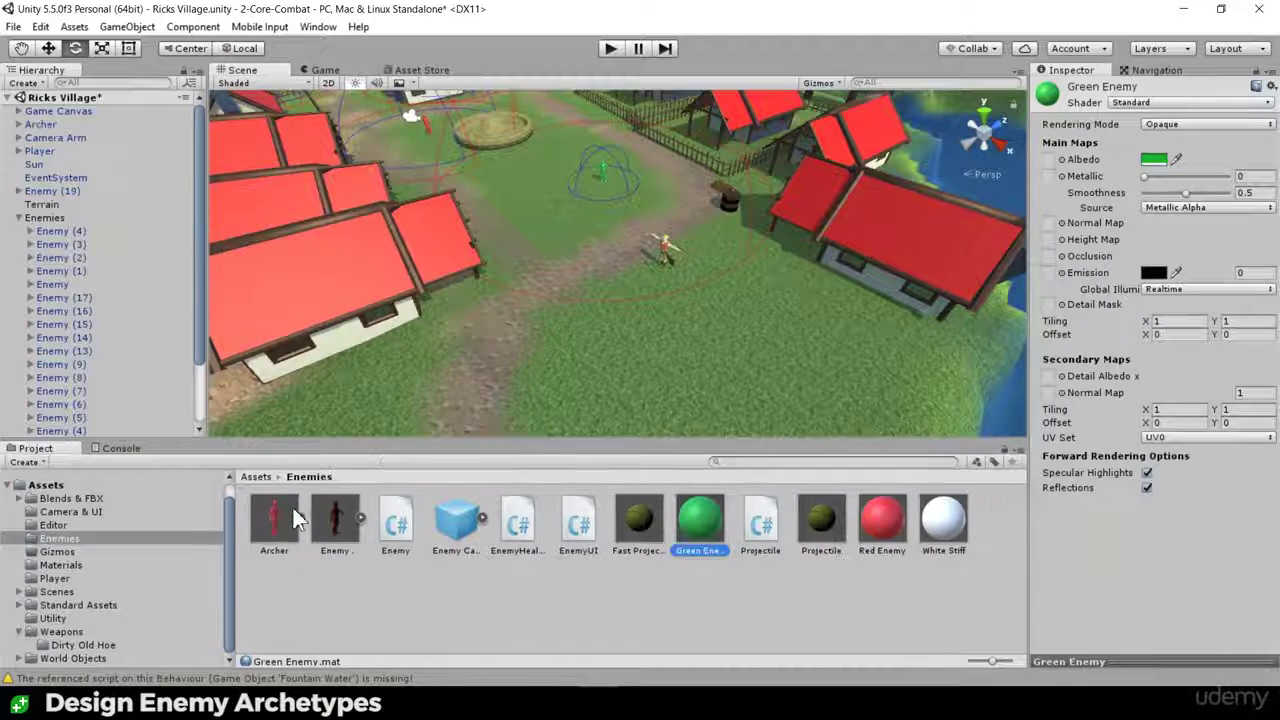
scroll(546, 358, "down", 3)
scroll(605, 305, "up", 4)
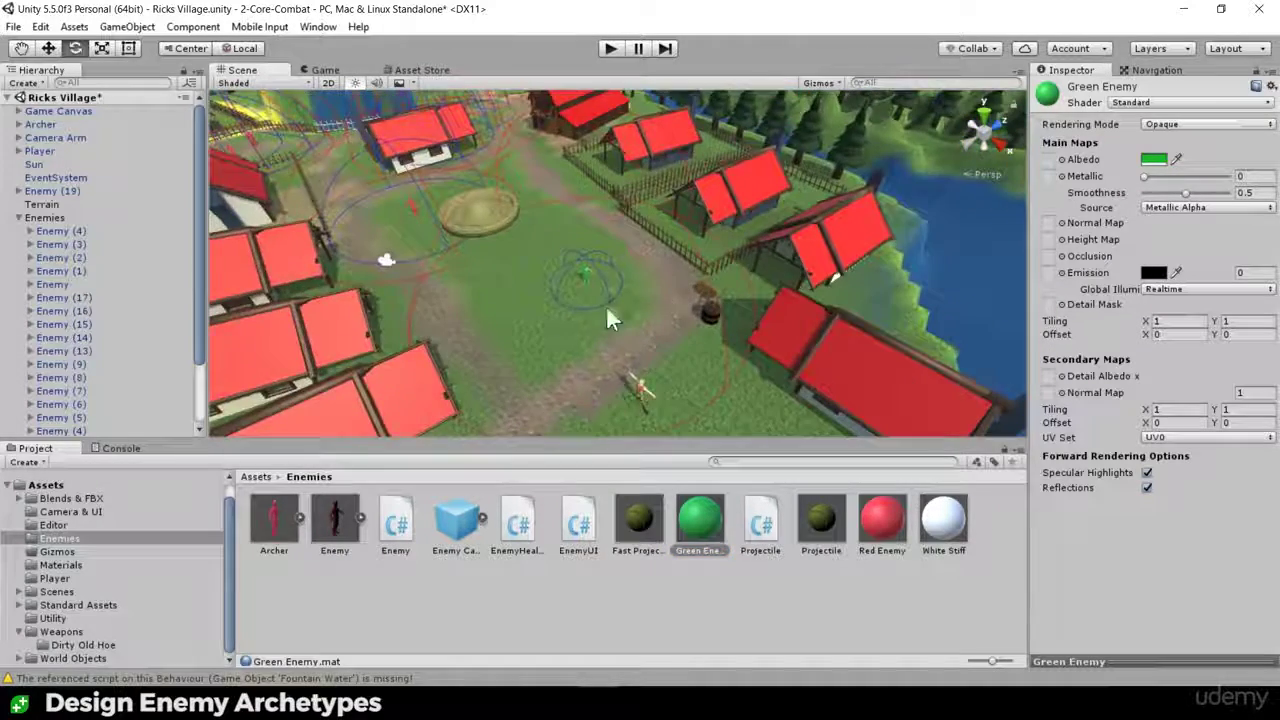
middle_click_drag(605, 305, 647, 270)
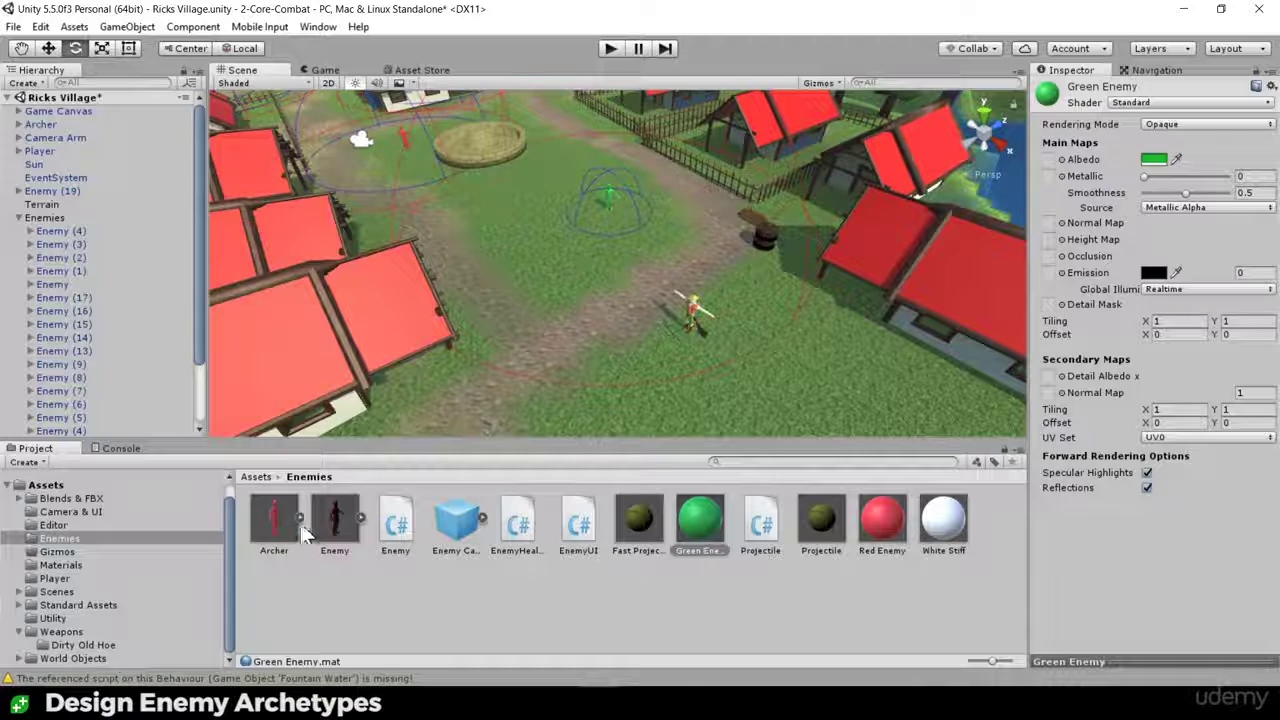
left_click_drag(275, 531, 540, 215)
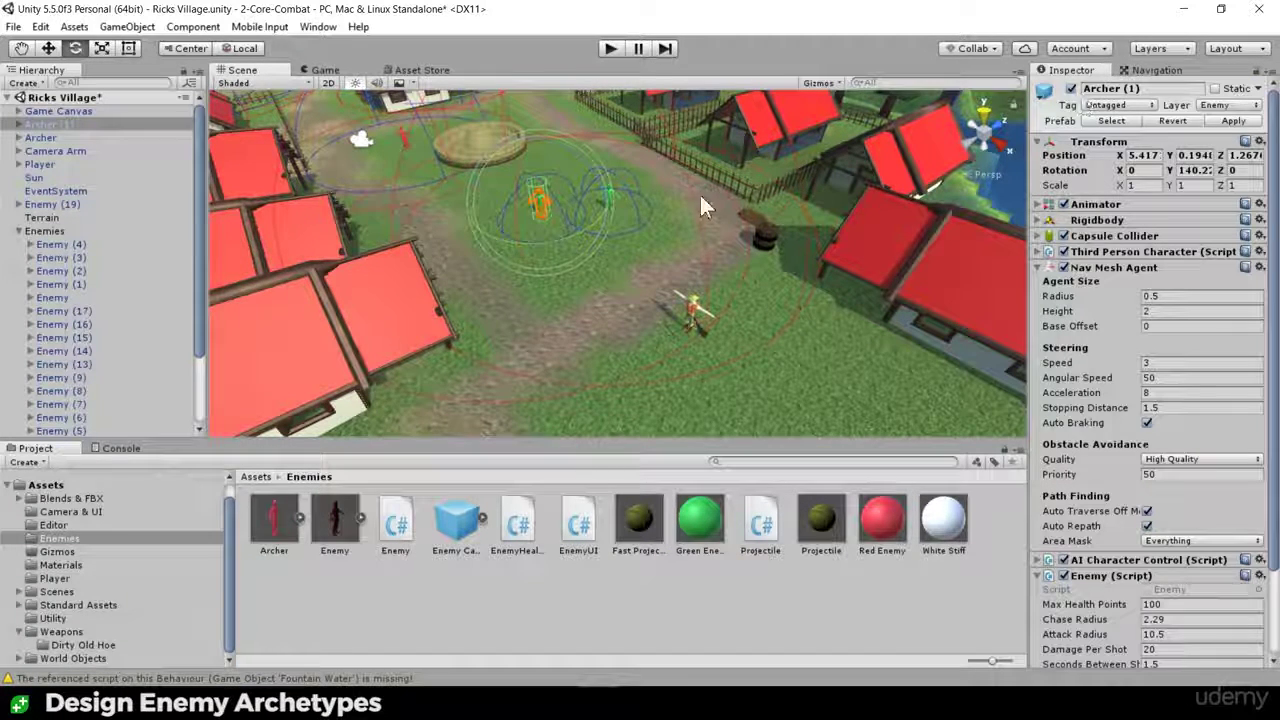
left_click_drag(607, 190, 611, 191)
Step: Rename the original archer in the scene Borris The Archer
scroll(615, 192, "up", 5)
left_click(602, 159)
left_click(1098, 88)
key("Home")
type("Bowris The")
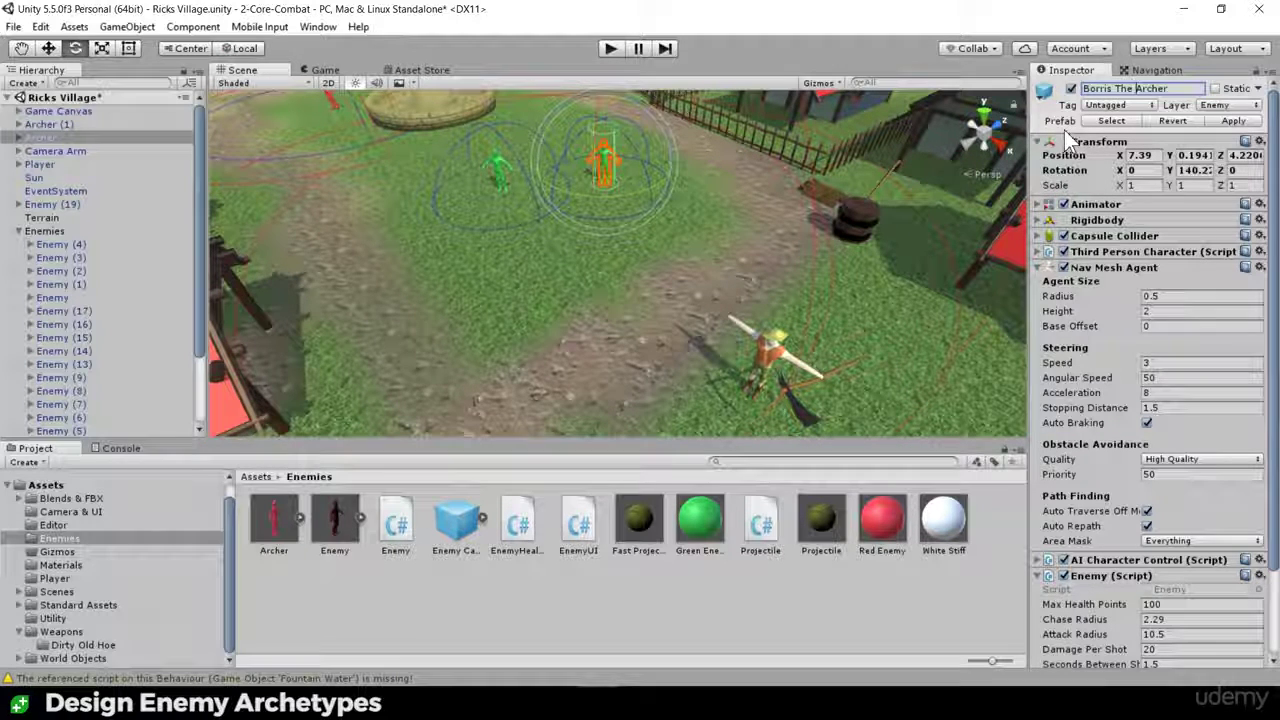
left_click(1176, 92)
key("Return")
Step: Rename the newly placed second archer Bevan The Archer
left_click(492, 175)
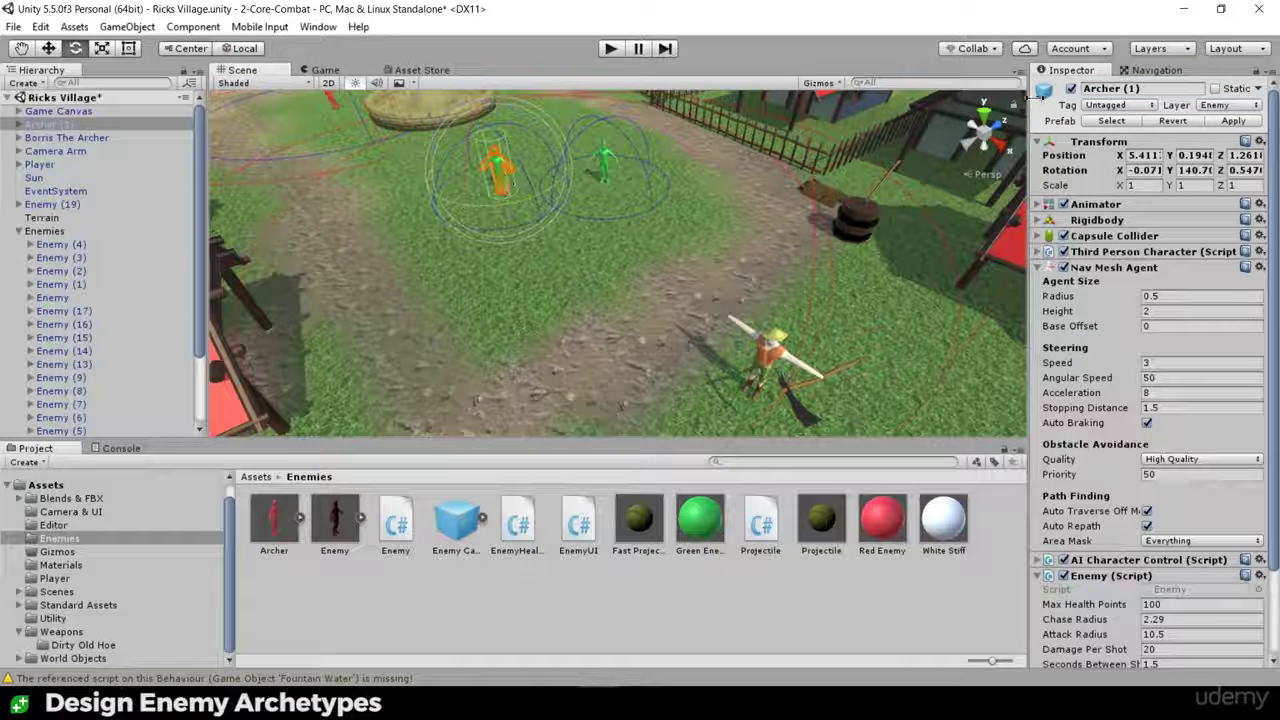
left_click(1150, 89)
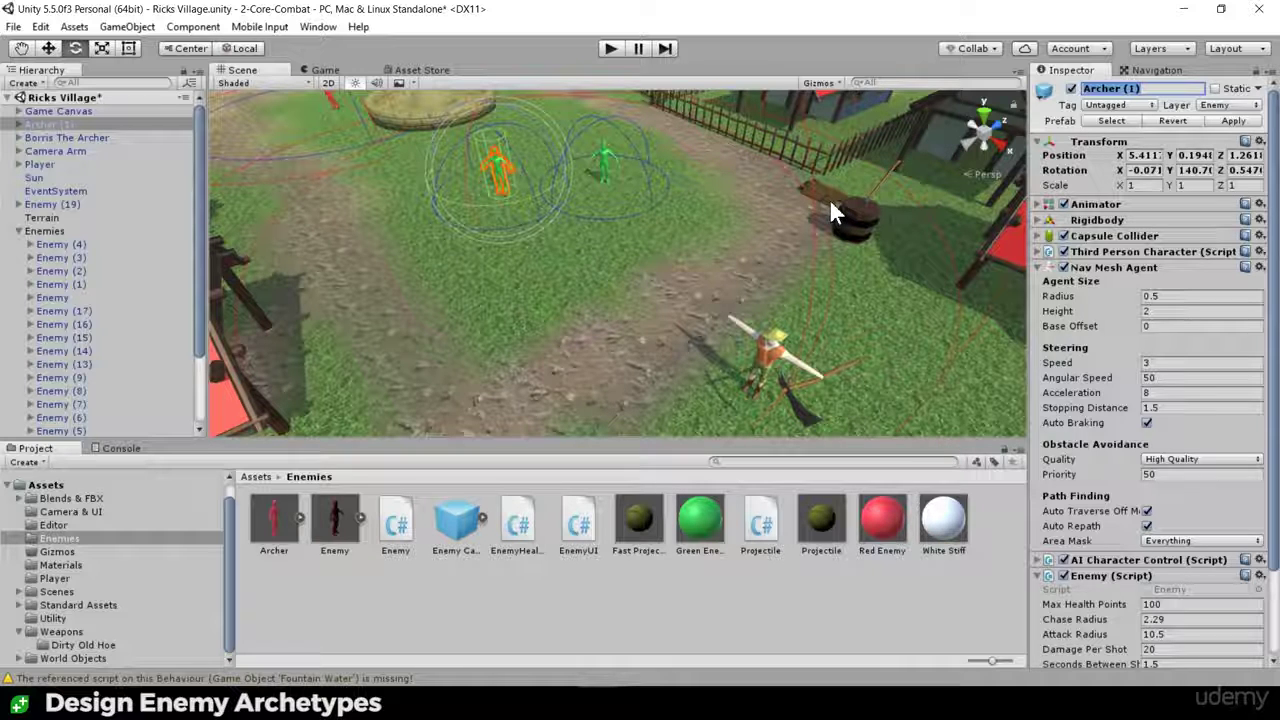
type("Beva")
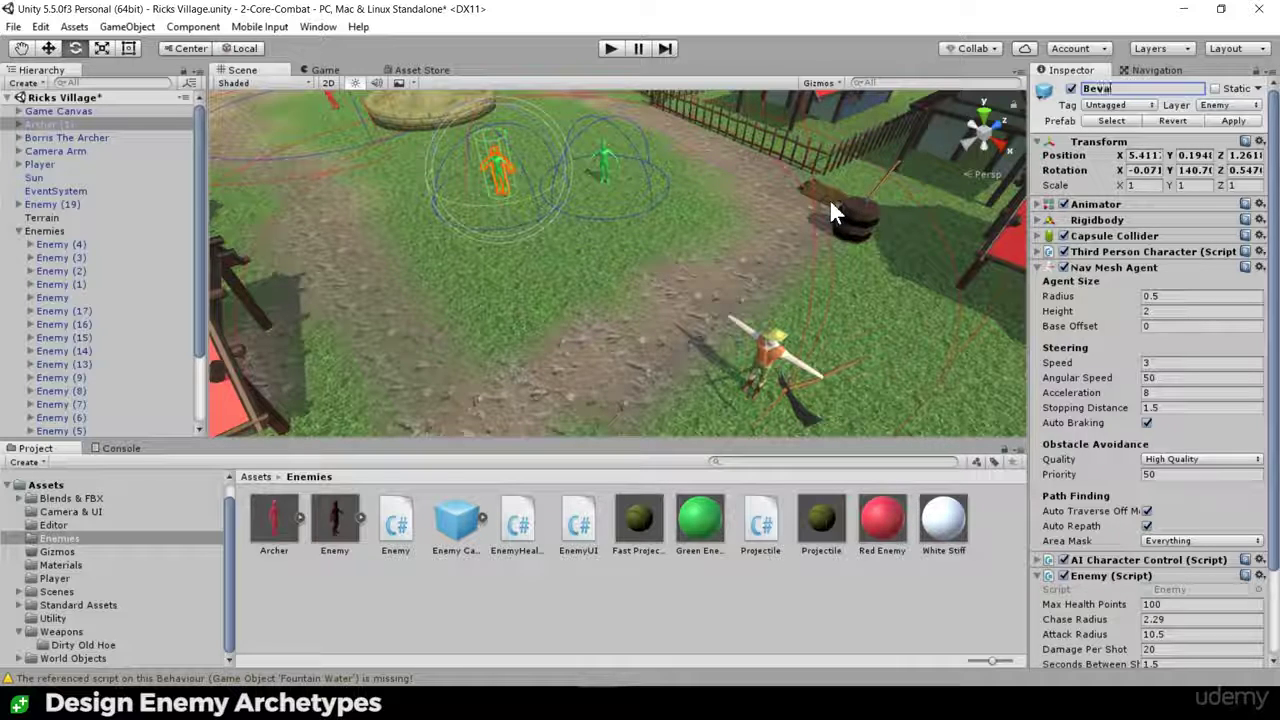
type("n The Archer")
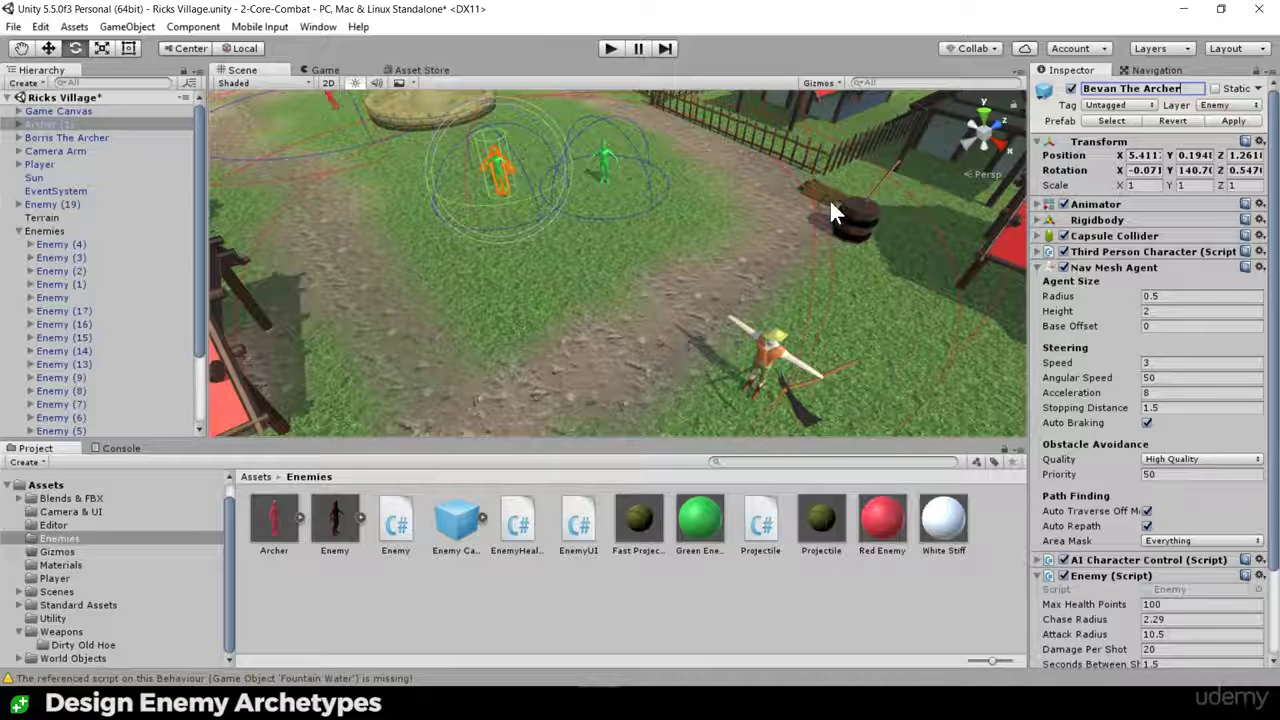
key("Return")
Step: Play-test the player fighting both archers at once, and stop the game
scroll(762, 207, "down", 5)
left_click(610, 48)
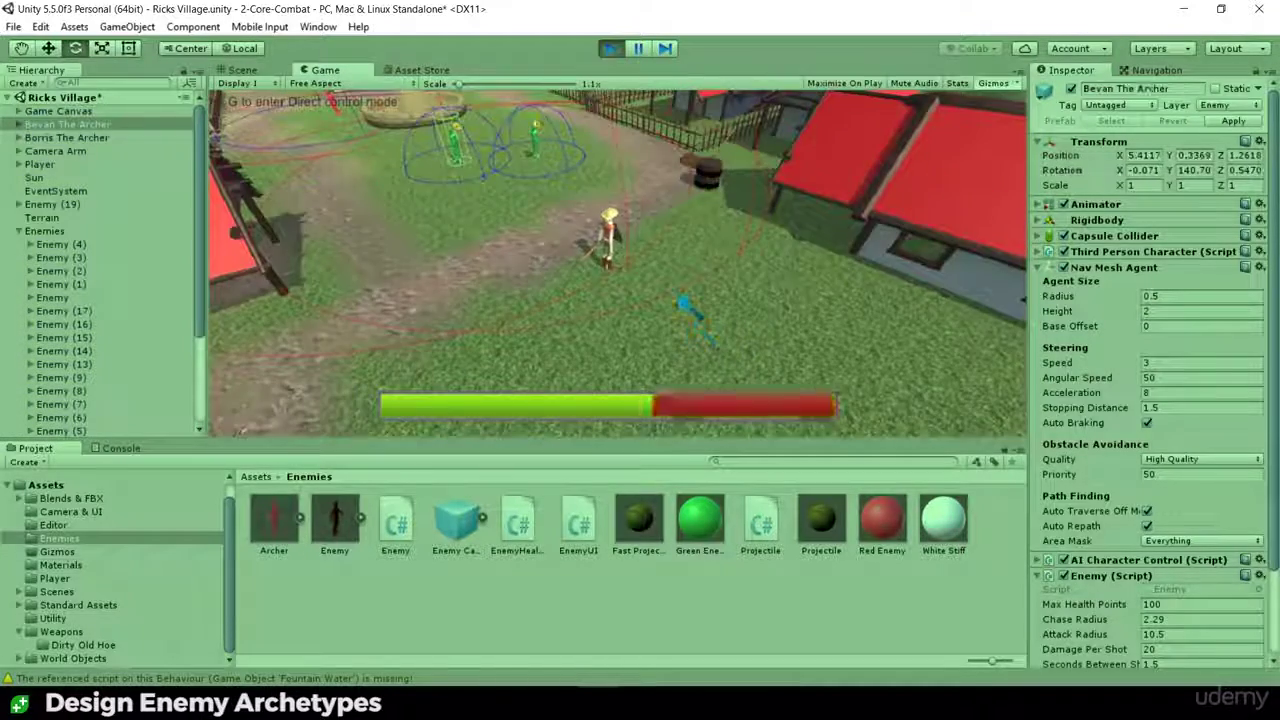
left_click(488, 163)
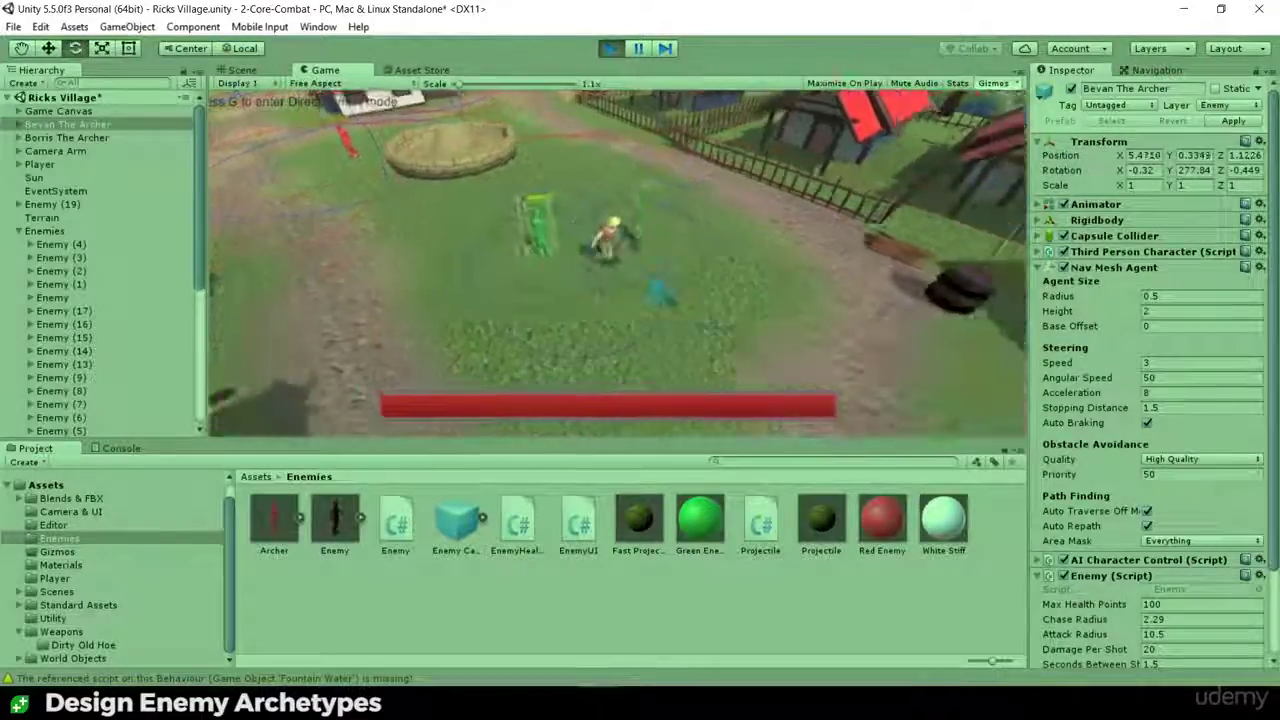
left_click(610, 48)
middle_click_drag(641, 317, 674, 314)
scroll(671, 332, "down", 3)
left_click_drag(669, 334, 643, 331, "alt")
scroll(614, 317, "down", 2)
mouse_move(643, 331)
middle_mouse_down()
mouse_move(639, 284)
mouse_move(632, 326)
middle_mouse_up()
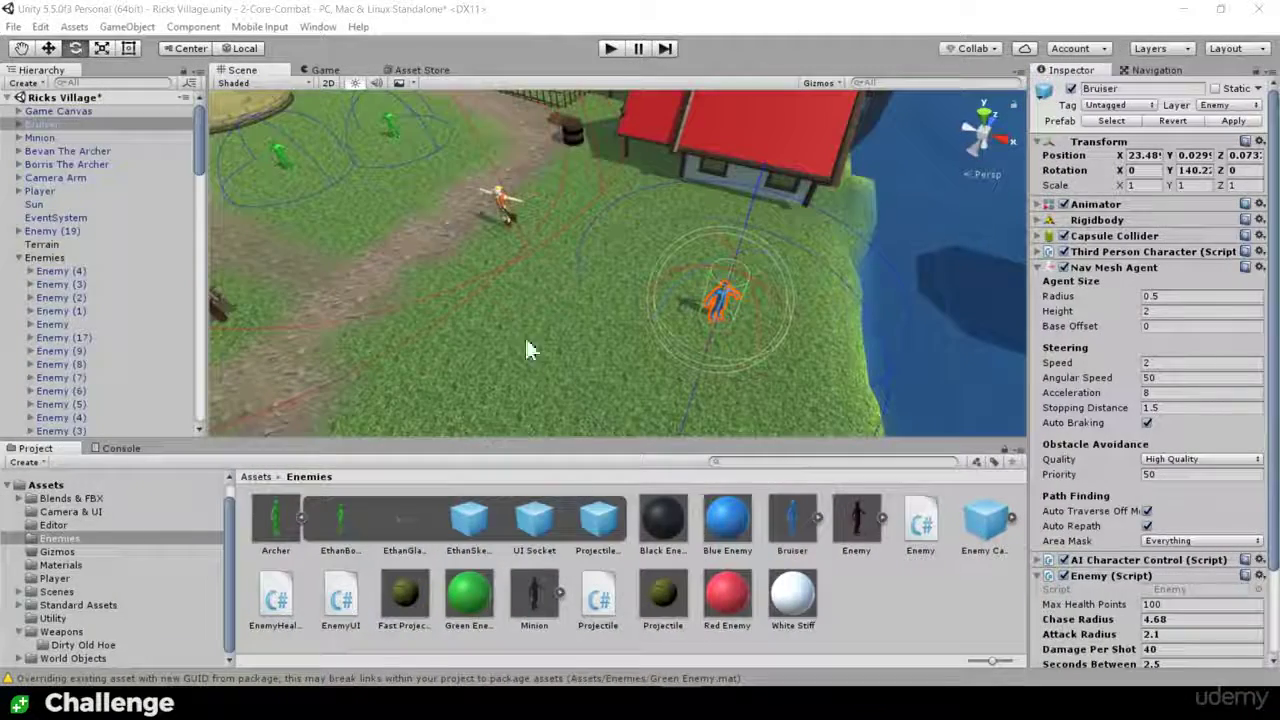
Step: Examine the Bruiser's chase and attack radii in the scene and its Nav Mesh Agent and Enemy script settings
left_click_drag(524, 336, 458, 234, "alt")
middle_click_drag(443, 220, 549, 249)
middle_click_drag(710, 308, 667, 272)
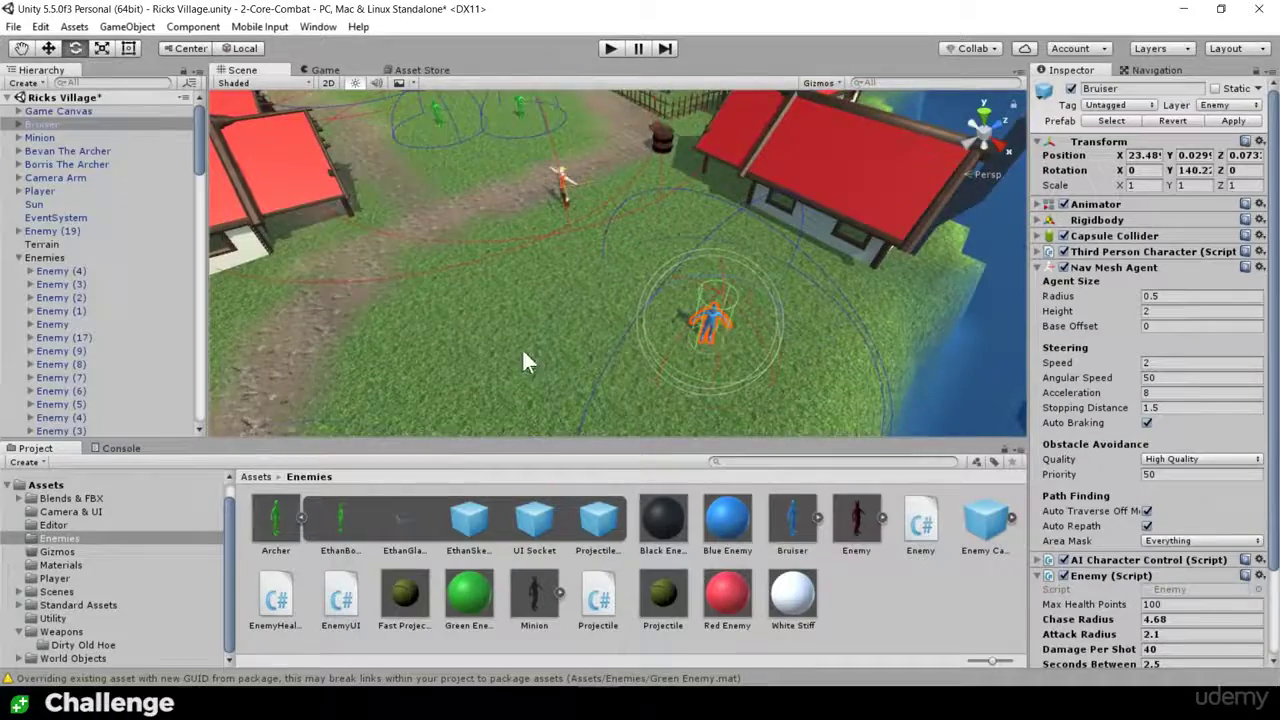
middle_click_drag(521, 347, 608, 257)
scroll(606, 260, "down", 4)
middle_click_drag(688, 108, 706, 192)
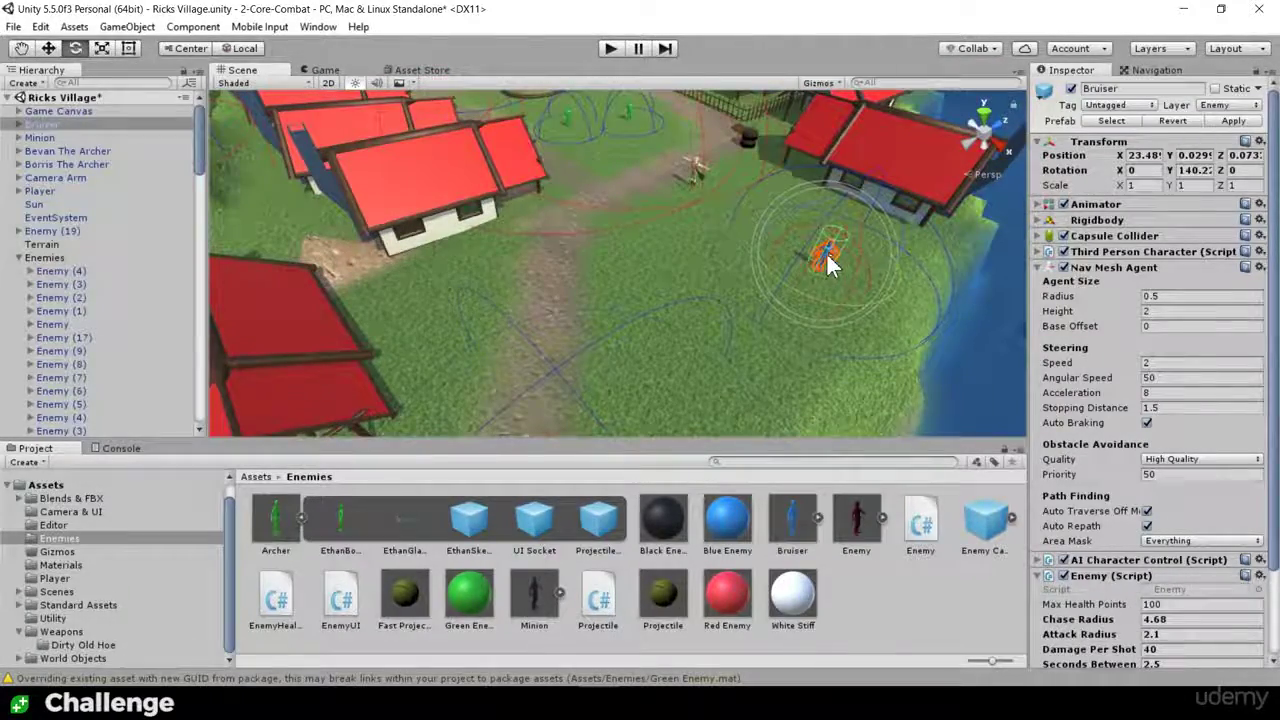
middle_click_drag(948, 216, 823, 228)
scroll(1090, 330, "down", 1)
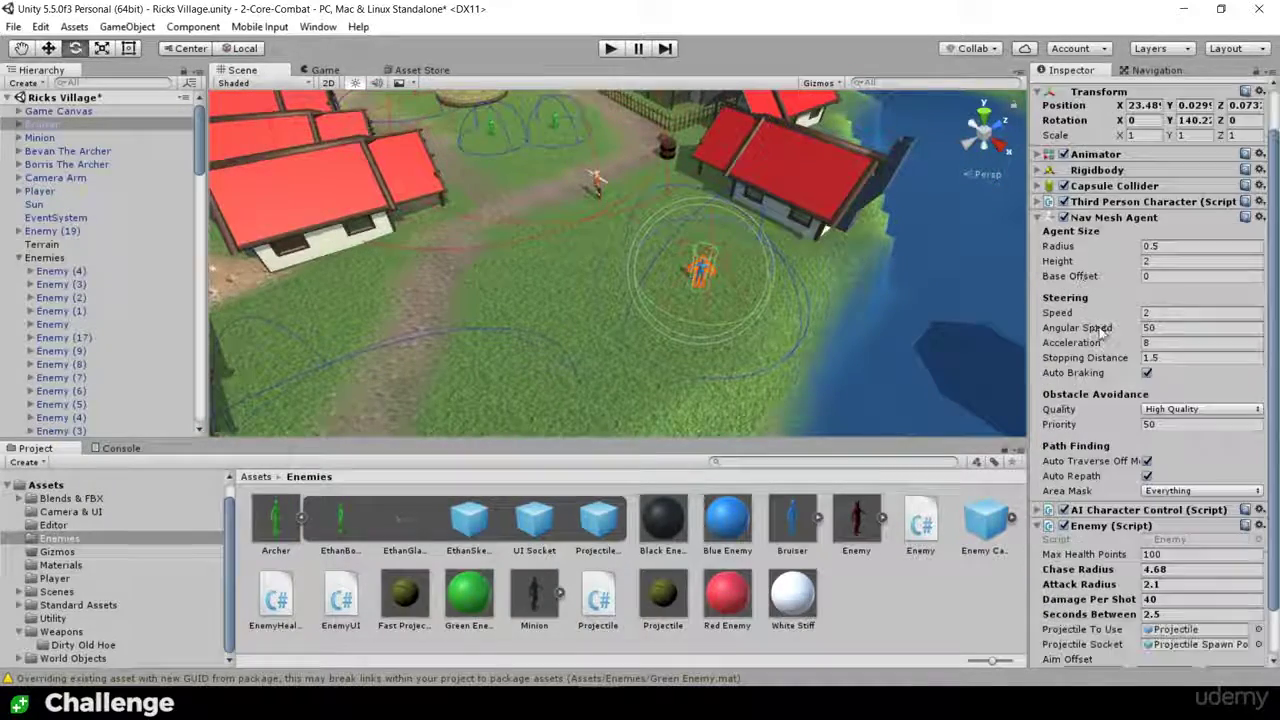
left_click_drag(980, 328, 746, 299, "alt")
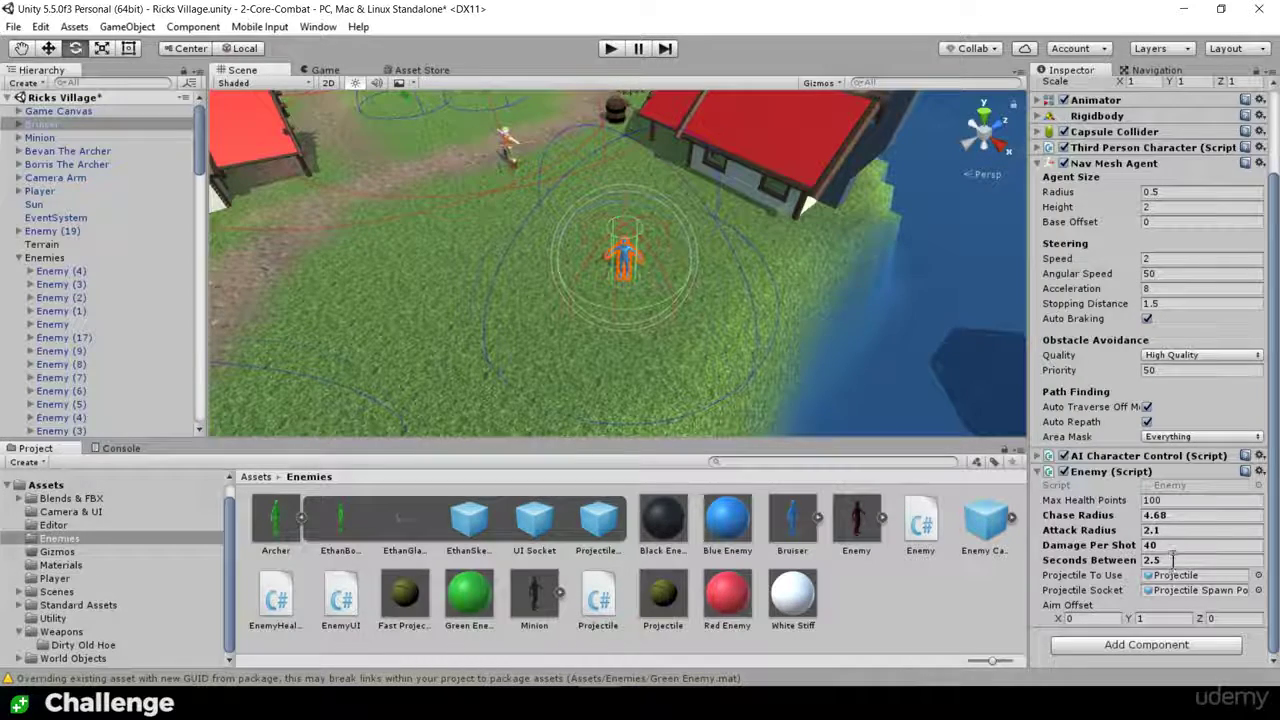
Step: Play-test the player against the Bruiser and the black Minion, and stop the game
left_click(611, 48)
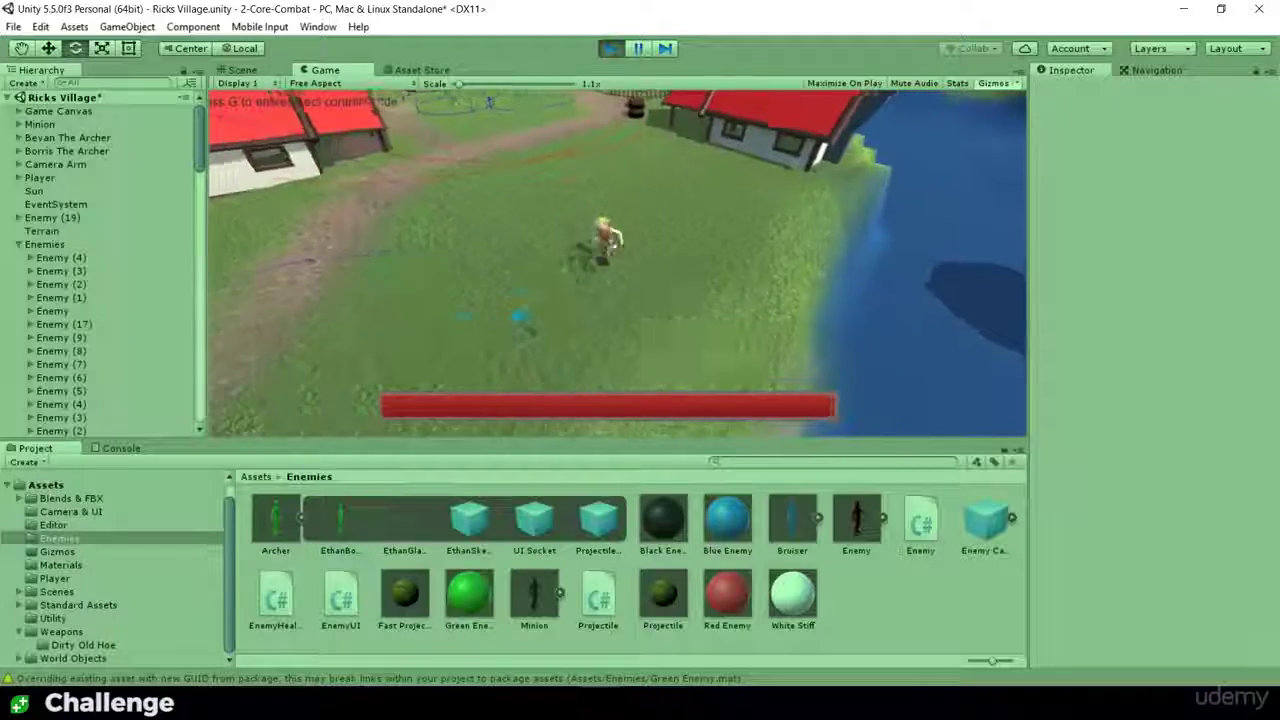
mouse_move(481, 241)
left_mouse_down()
mouse_move(504, 402)
mouse_move(577, 304)
mouse_move(553, 323)
left_mouse_up()
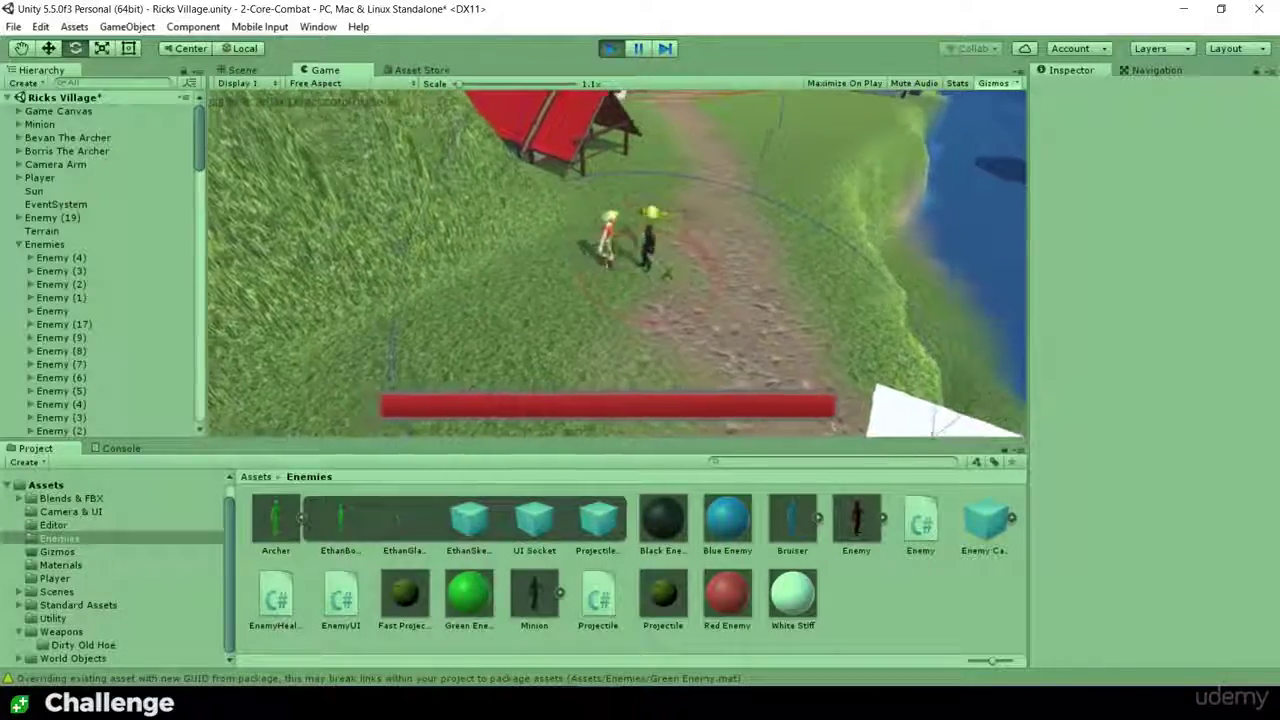
left_click(680, 234)
left_click(590, 290)
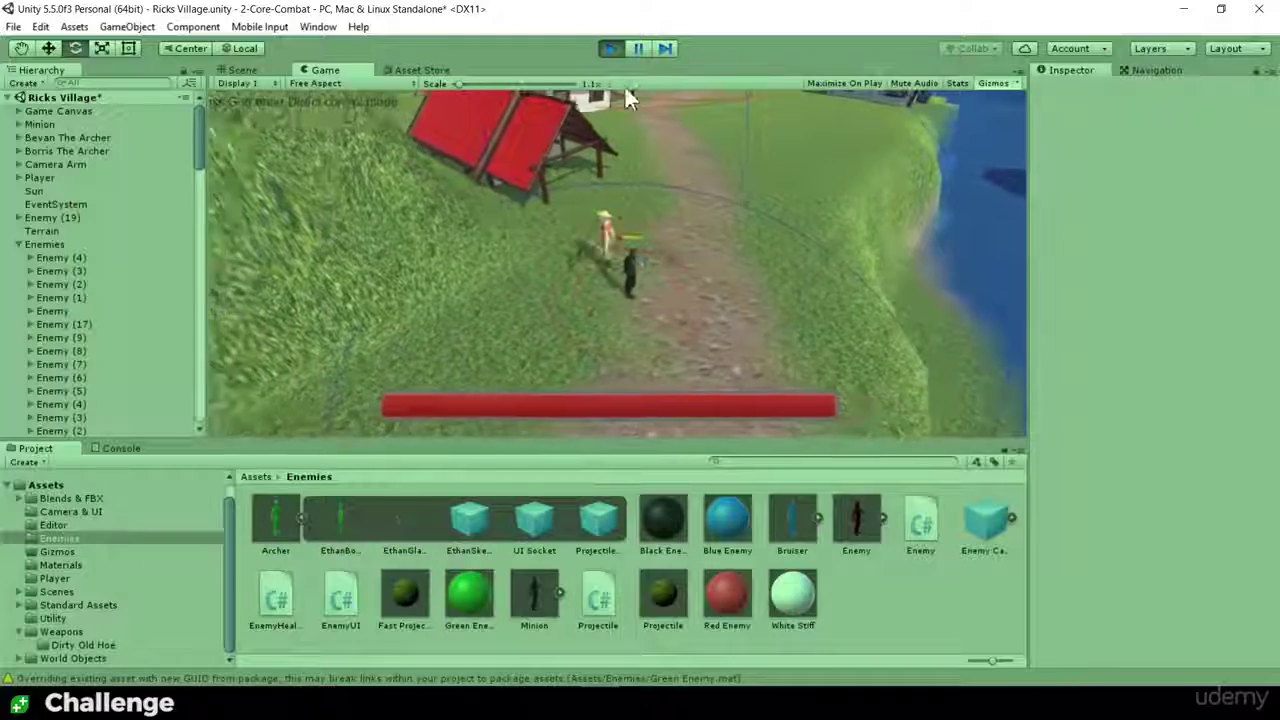
left_click(610, 49)
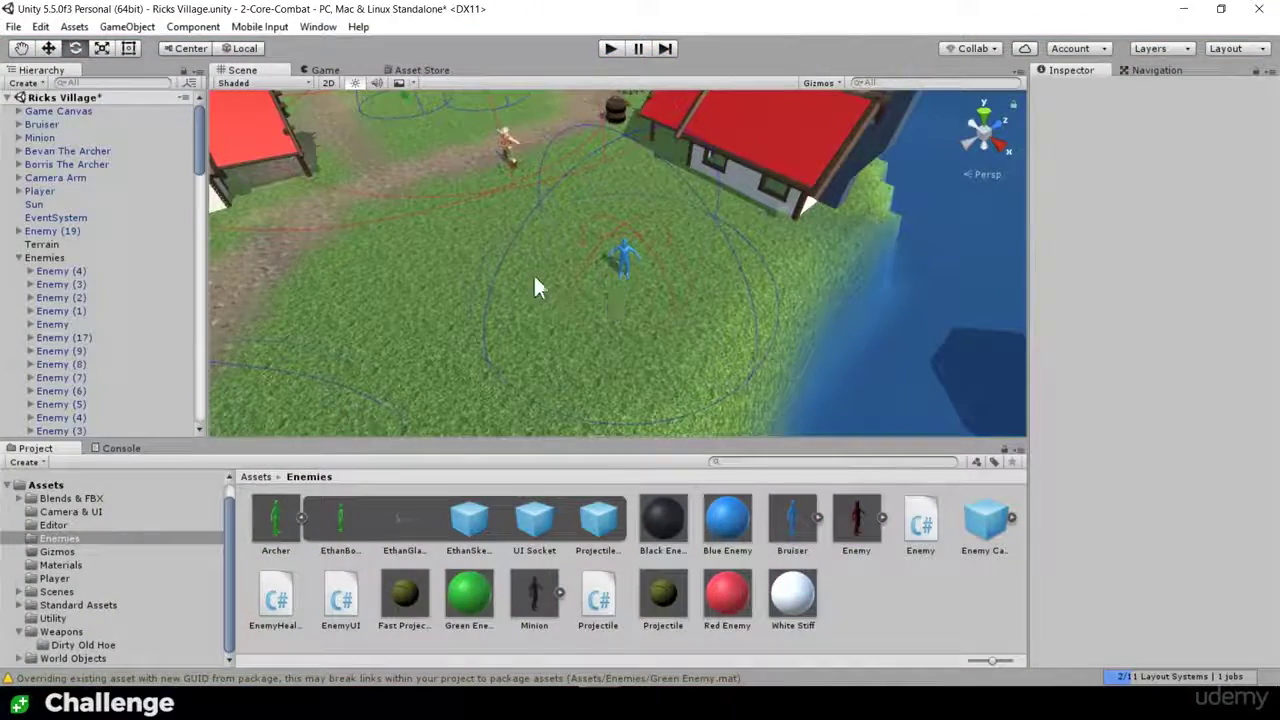
Step: Move the player across the grass to about X 17.06, Z -3.43
left_click(529, 165)
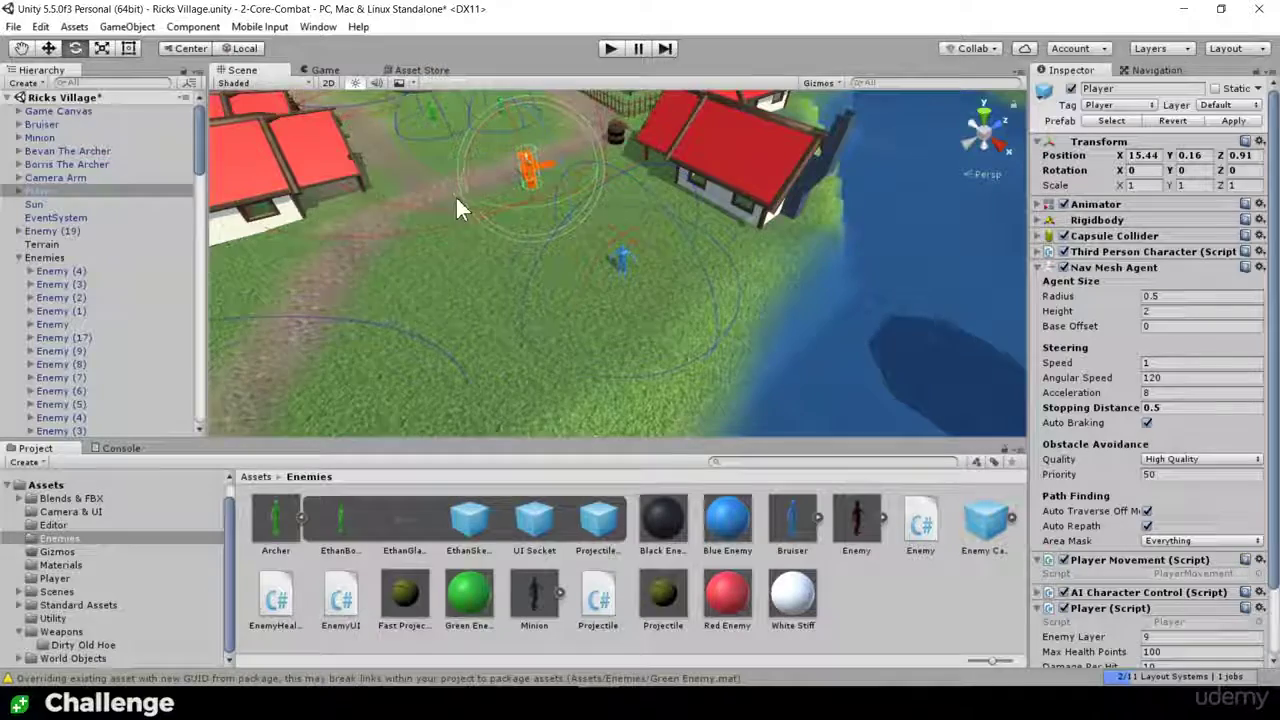
left_click_drag(459, 201, 495, 297, "alt")
key("w")
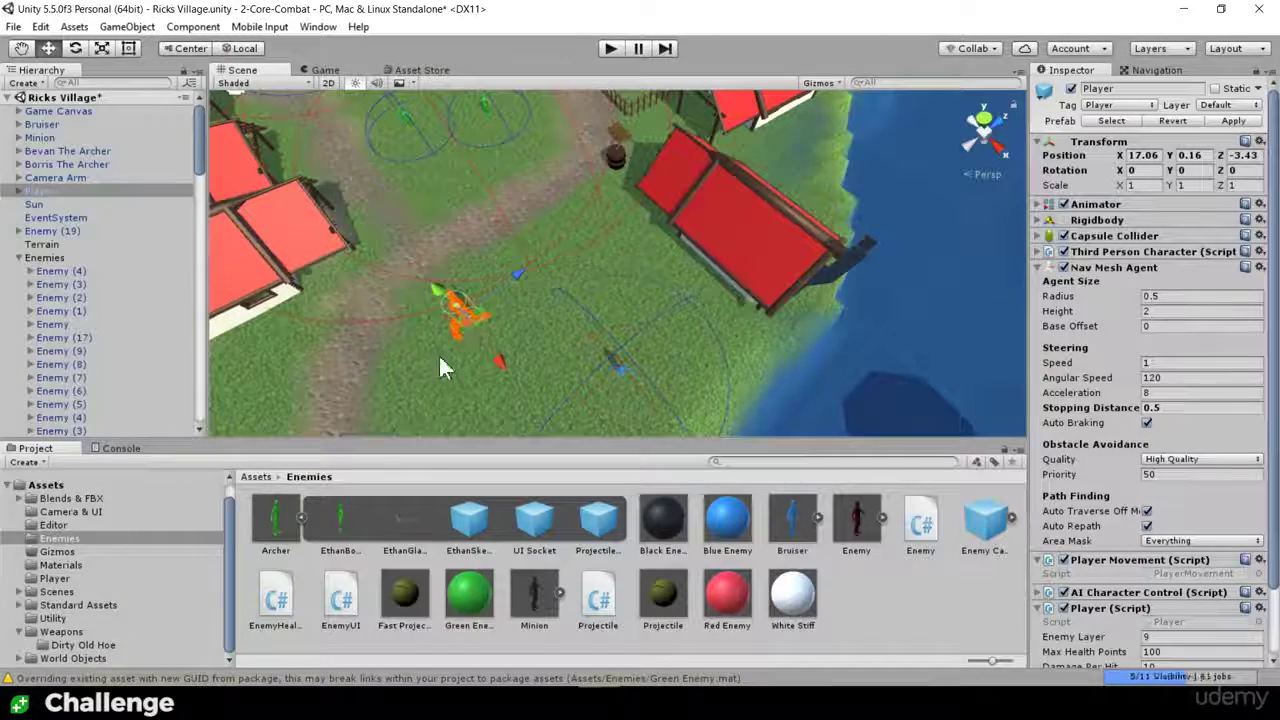
Step: Duplicate the black Minion four times and spread the copies in a group around the dirt path near the white bridge
middle_click_drag(438, 353, 574, 163)
scroll(591, 186, "down", 3)
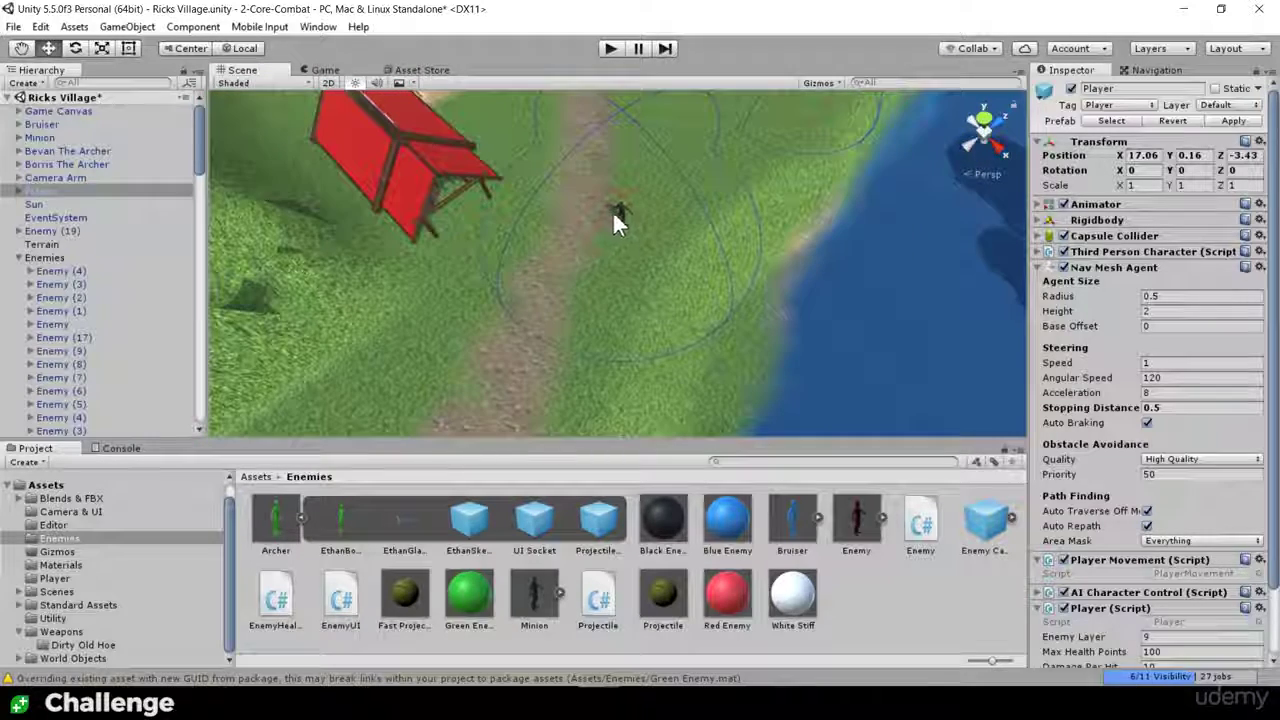
left_click(618, 213)
left_click_drag(631, 216, 527, 346)
scroll(530, 340, "down", 3)
middle_click_drag(543, 313, 567, 258)
left_click_drag(602, 258, 565, 316)
key("ctrl+d")
key("ctrl+d")
key("ctrl+d")
key("ctrl+d")
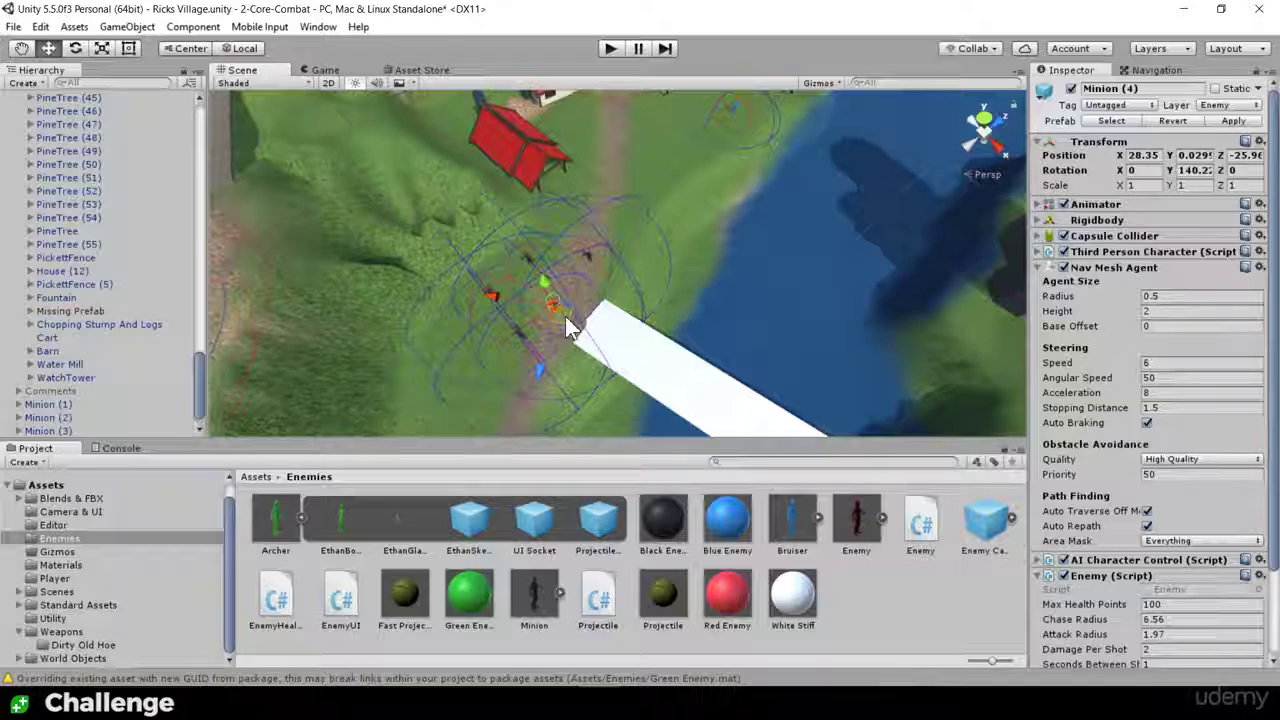
Step: Play-test the player against the whole group of minions, and stop the game
middle_click_drag(646, 163, 640, 224)
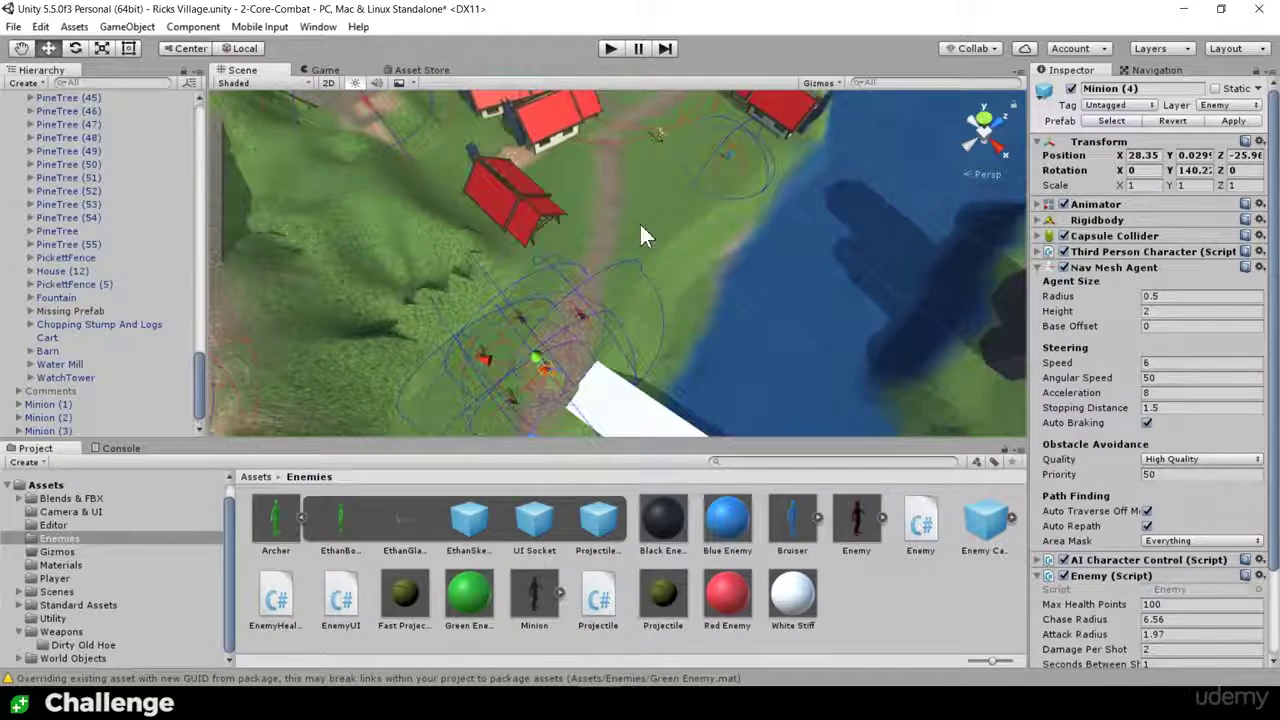
left_click(611, 47)
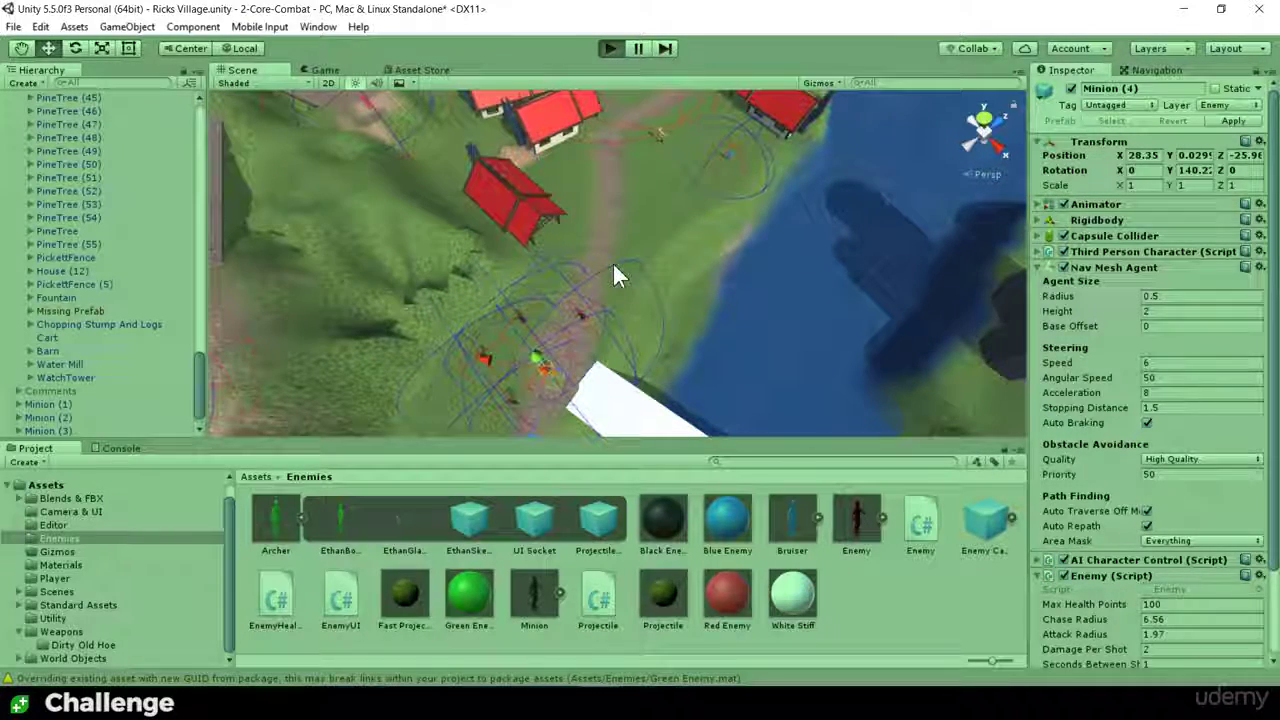
mouse_move(540, 351)
left_mouse_down()
mouse_move(594, 356)
mouse_move(580, 299)
mouse_move(598, 220)
mouse_move(681, 266)
mouse_move(600, 280)
mouse_move(655, 244)
mouse_move(588, 268)
mouse_move(509, 356)
mouse_move(590, 300)
mouse_move(562, 256)
mouse_move(632, 282)
left_mouse_up()
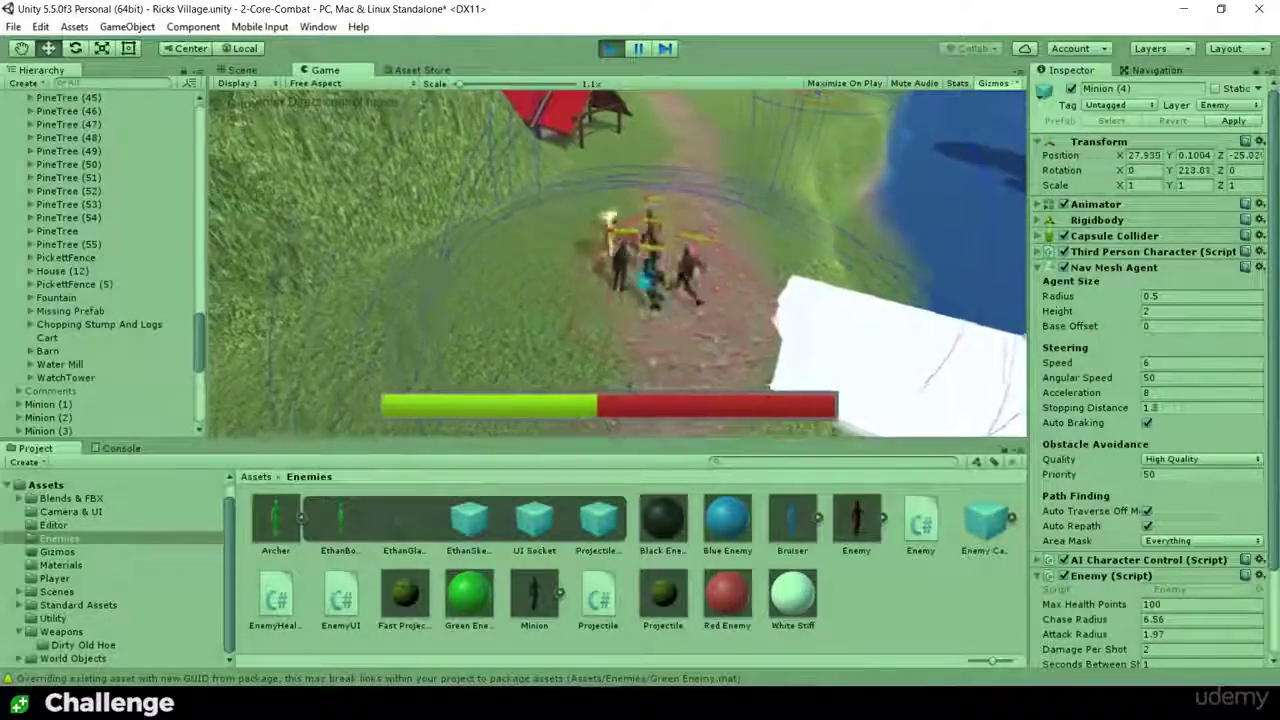
left_click(609, 48)
Step: Increase the Chase Radius of Minion (4) to about 8.08
middle_click_drag(590, 303, 674, 202)
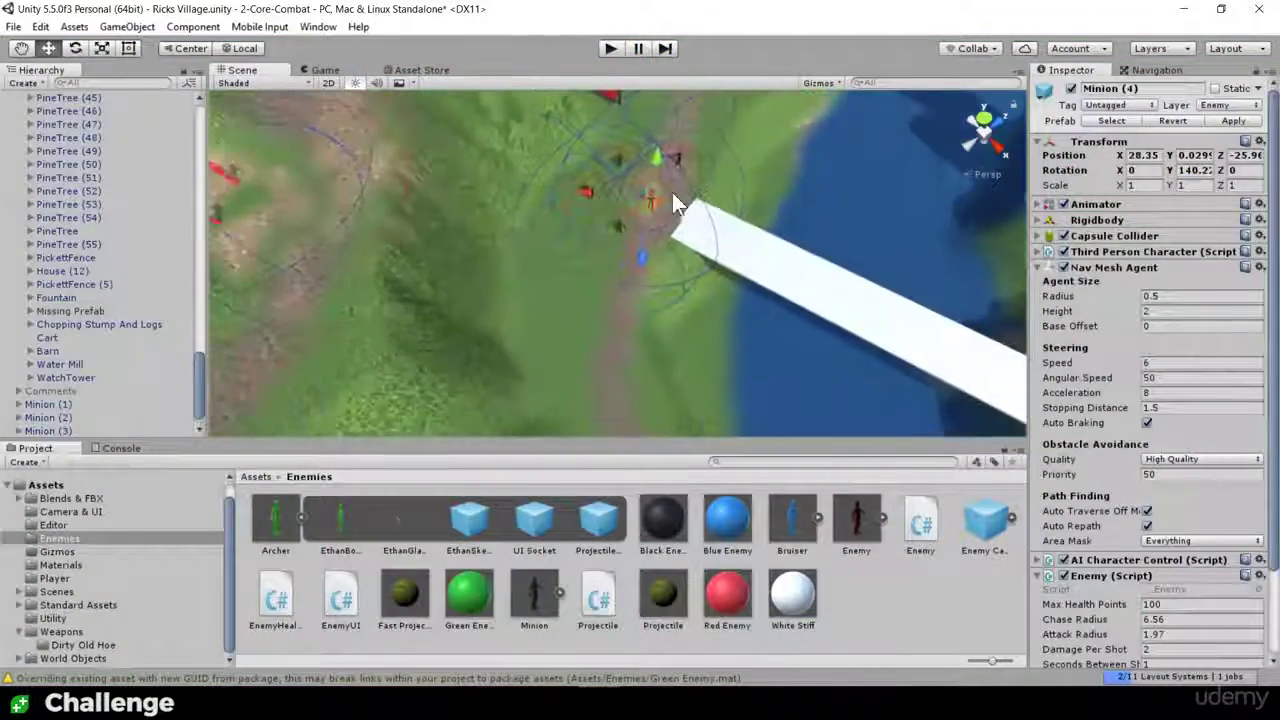
scroll(690, 210, "up", 5)
scroll(1162, 514, "down", 3)
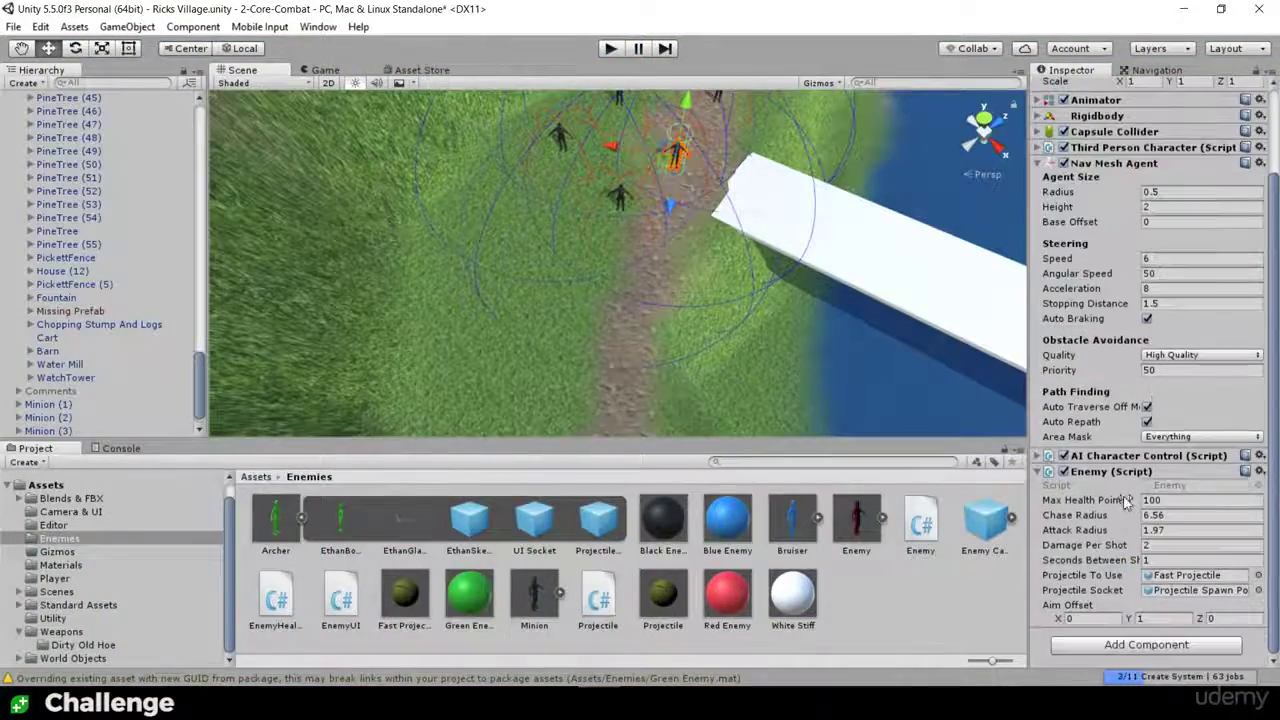
left_click_drag(1080, 517, 1117, 509)
scroll(1150, 300, "up", 3)
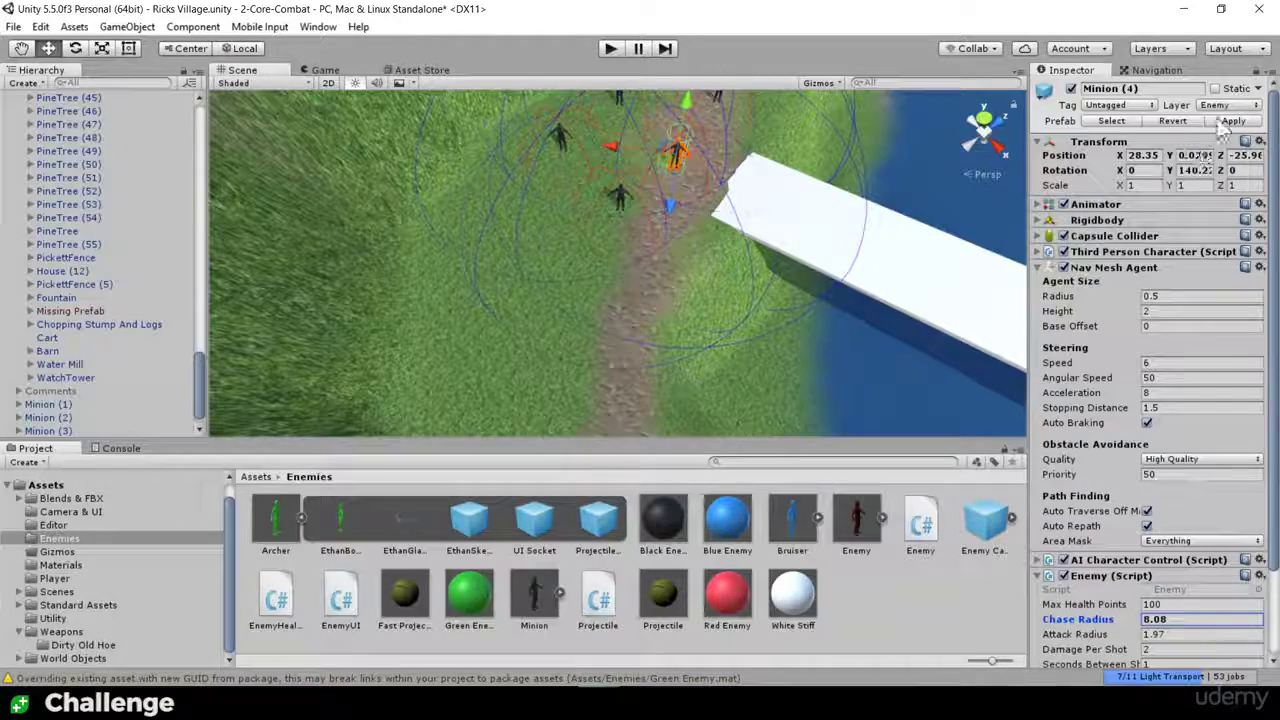
Step: Set the original Minion's Chase Radius to 8 and Attack Radius to 2, and apply the changes to its prefab
middle_click_drag(872, 138, 710, 340)
scroll(641, 275, "up", 5)
scroll(562, 257, "down", 2)
middle_click_drag(562, 257, 700, 95)
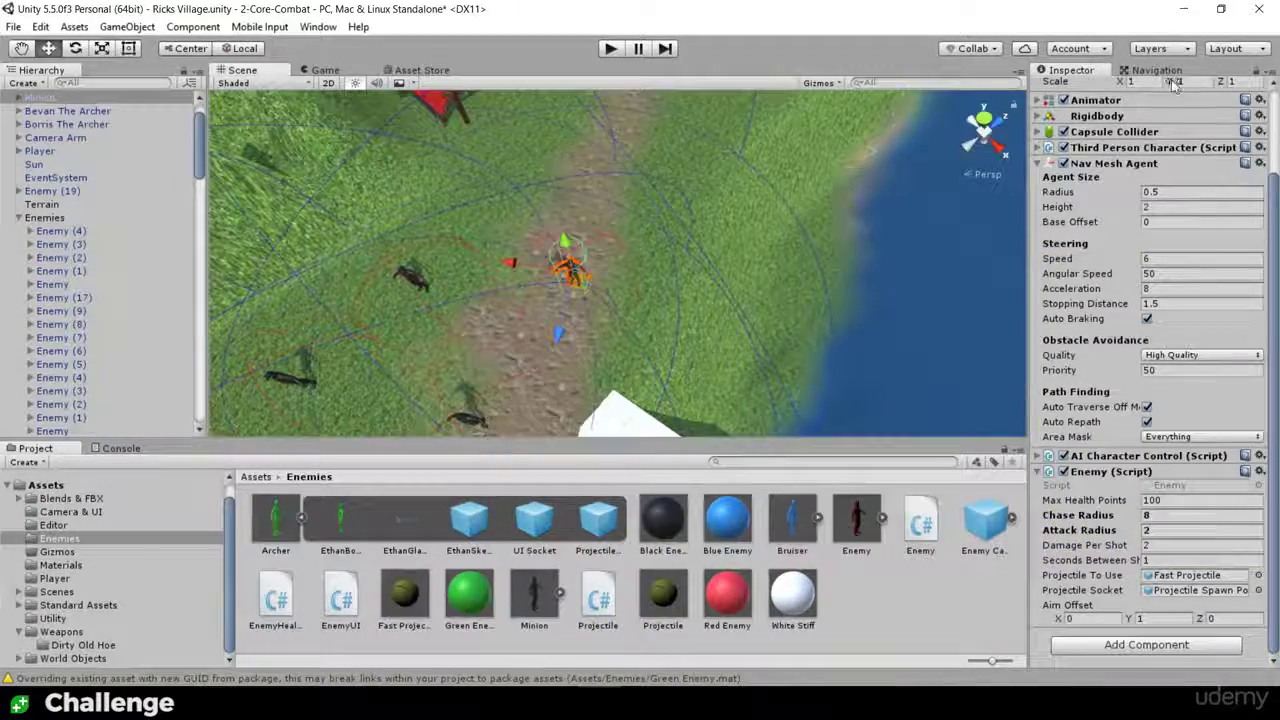
scroll(1217, 116, "up", 3)
left_click(1218, 118)
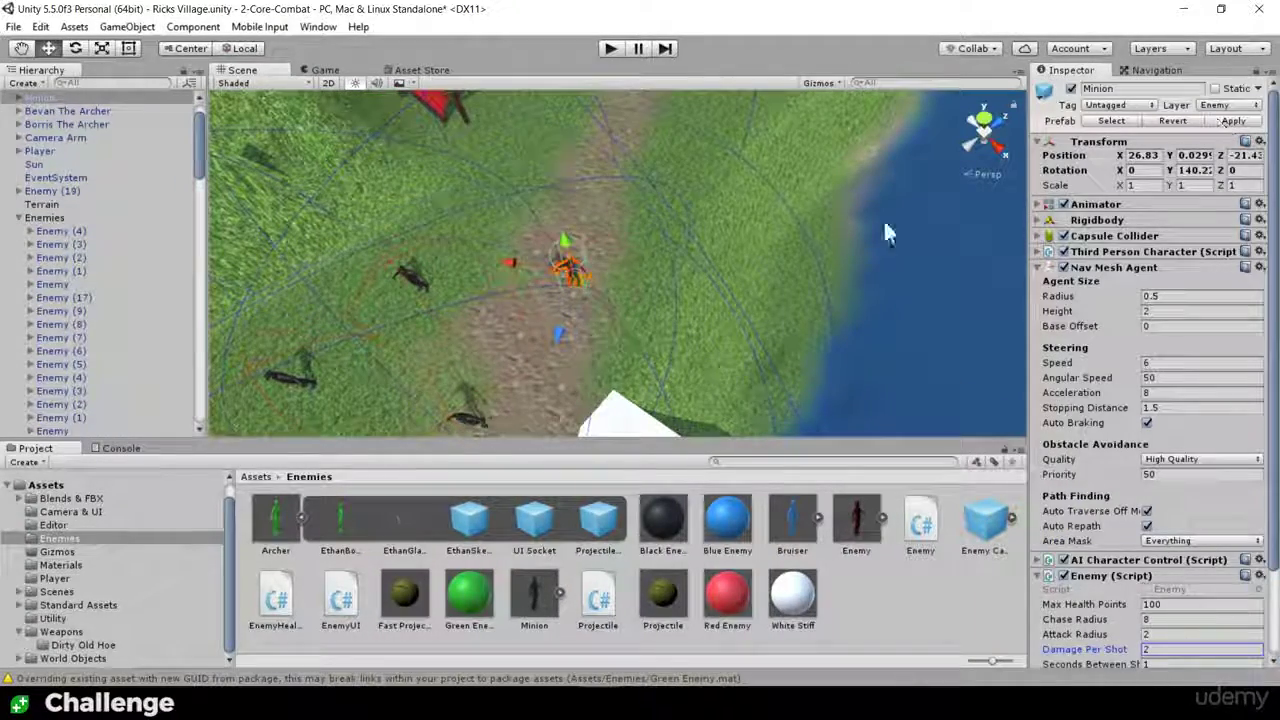
Step: Examine the layout of the black minion group and its chase ranges around the dirt path near the white bridge
middle_click_drag(746, 112, 677, 294)
scroll(690, 264, "up", 5)
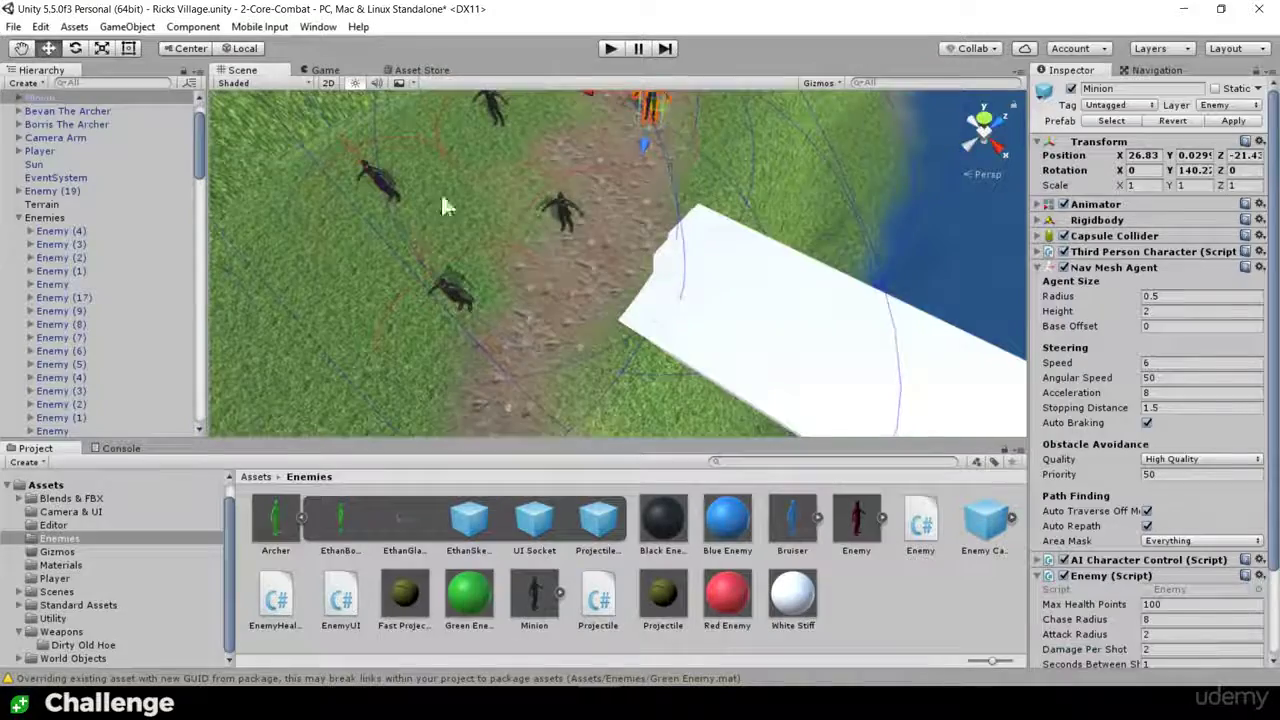
middle_click_drag(762, 155, 680, 325)
scroll(680, 328, "down", 5)
scroll(700, 270, "up", 4)
middle_click_drag(755, 212, 668, 278)
scroll(662, 276, "down", 4)
left_click_drag(604, 308, 632, 184, "alt")
middle_click_drag(634, 165, 636, 219)
mouse_move(605, 270)
left_mouse_down("alt")
mouse_move(646, 226)
mouse_move(649, 200)
mouse_move(603, 270)
left_mouse_up("alt")
scroll(634, 317, "down", 6)
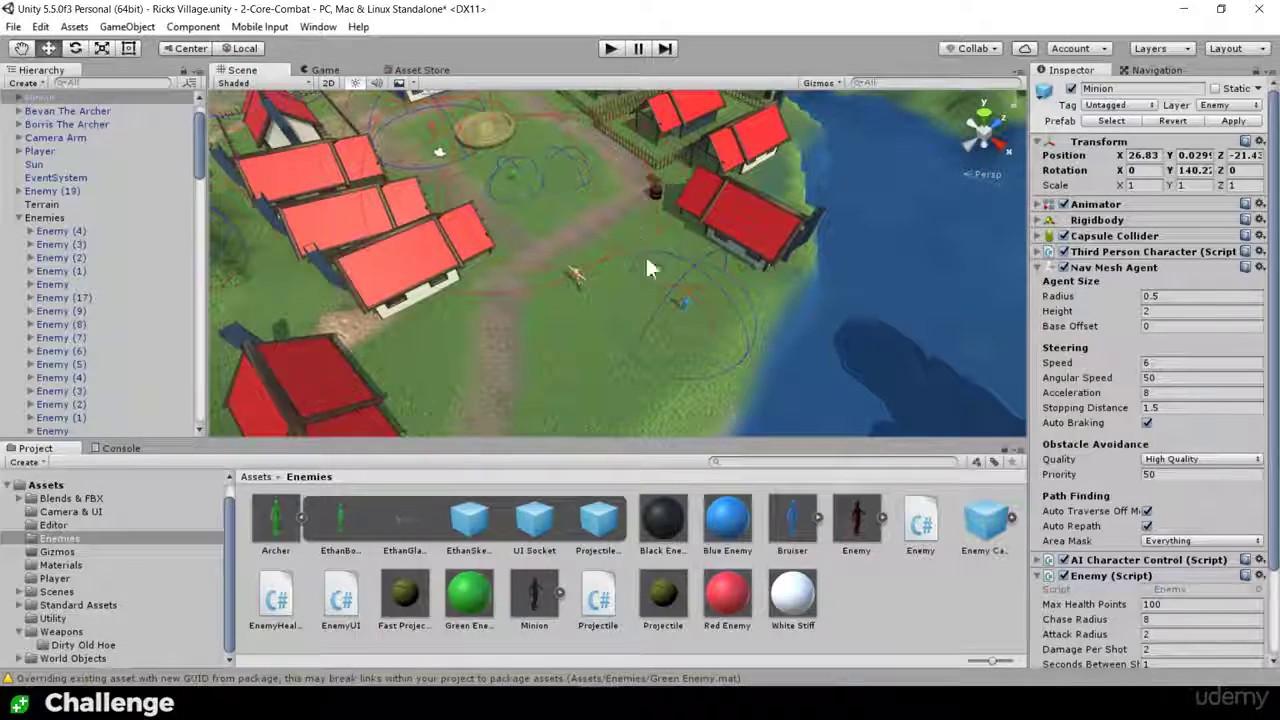
middle_click_drag(593, 383, 591, 377)
scroll(592, 387, "up", 6)
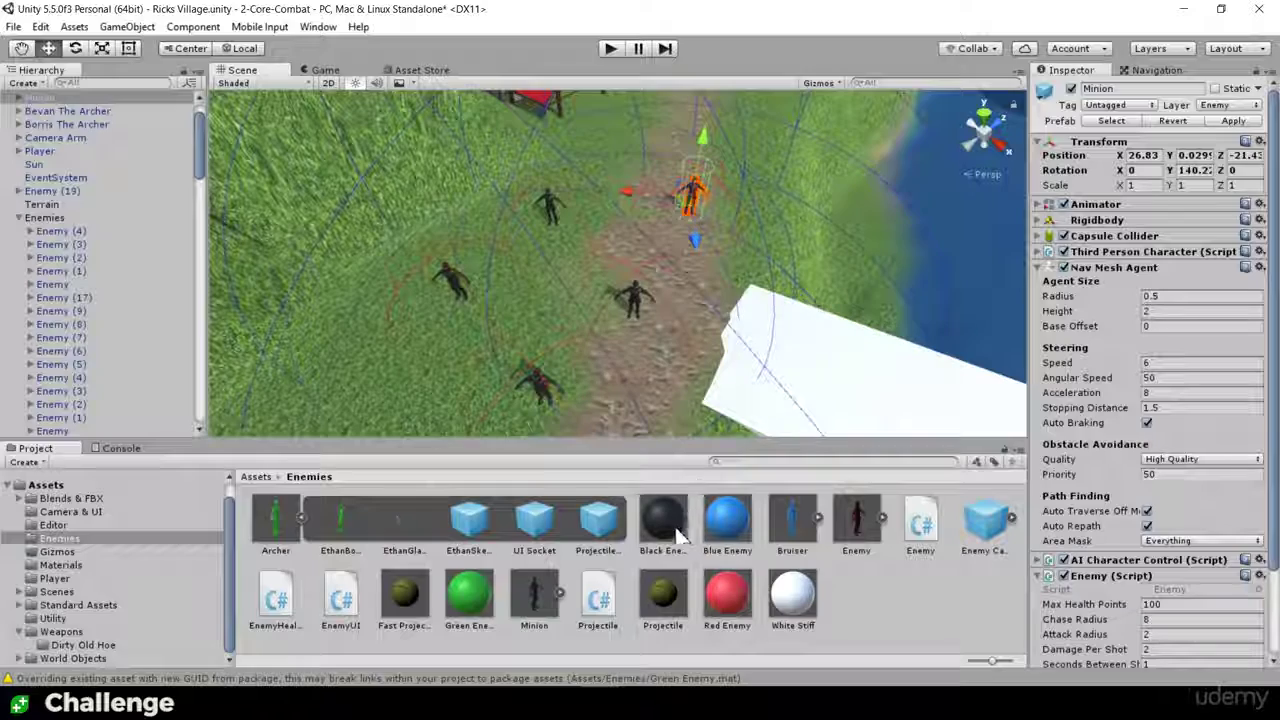
middle_click_drag(757, 184, 777, 153)
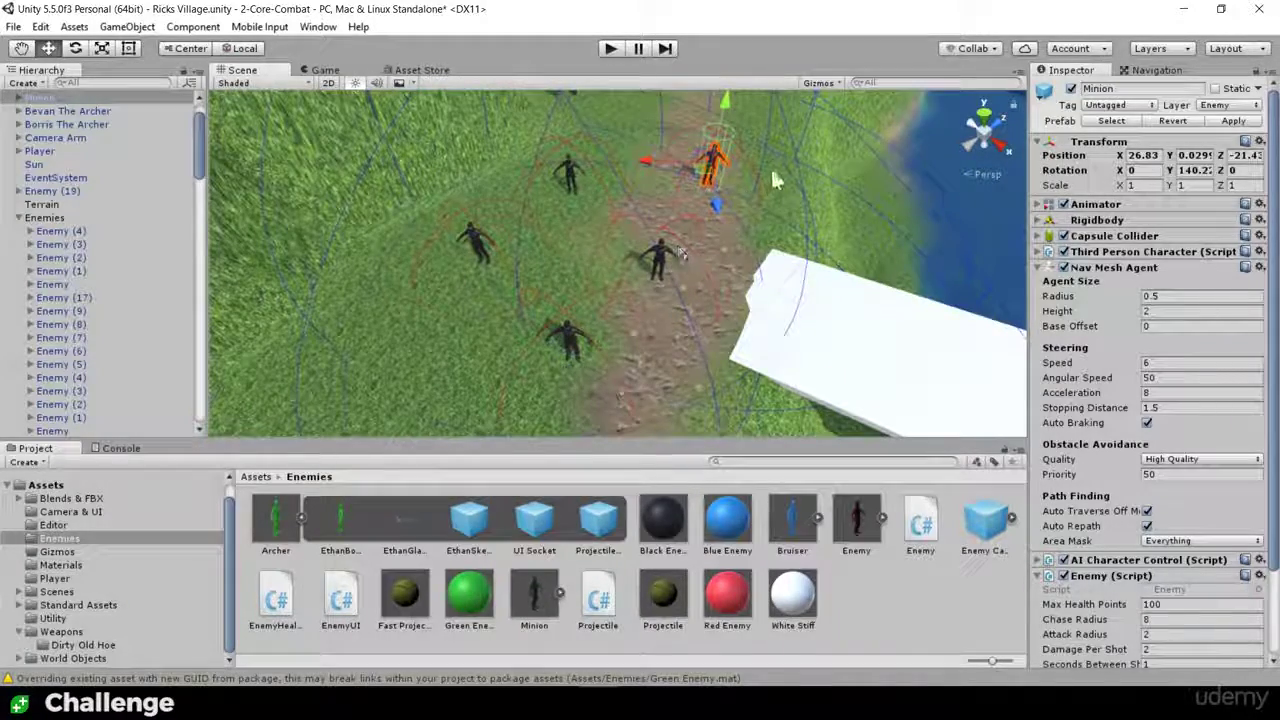
Step: Review the spacing between the player, the blue Bruiser, the green Archers and the minion group across the village
scroll(740, 240, "down", 6)
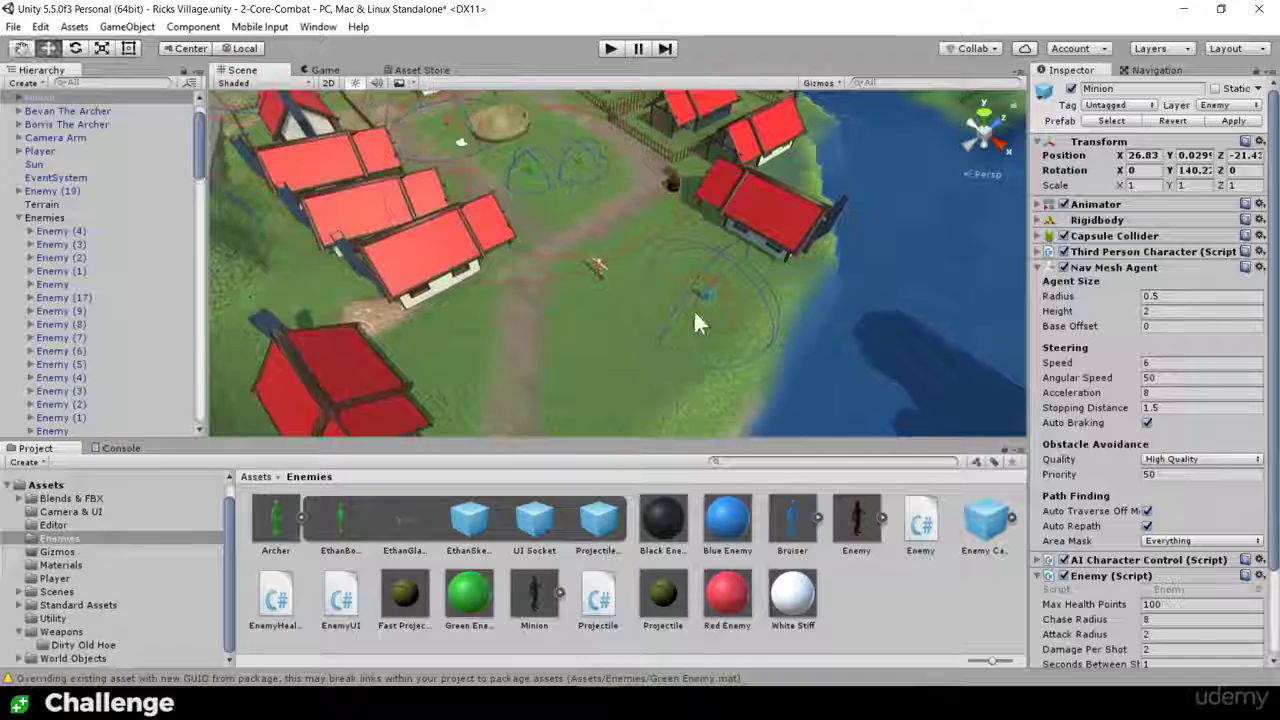
scroll(697, 323, "up", 6)
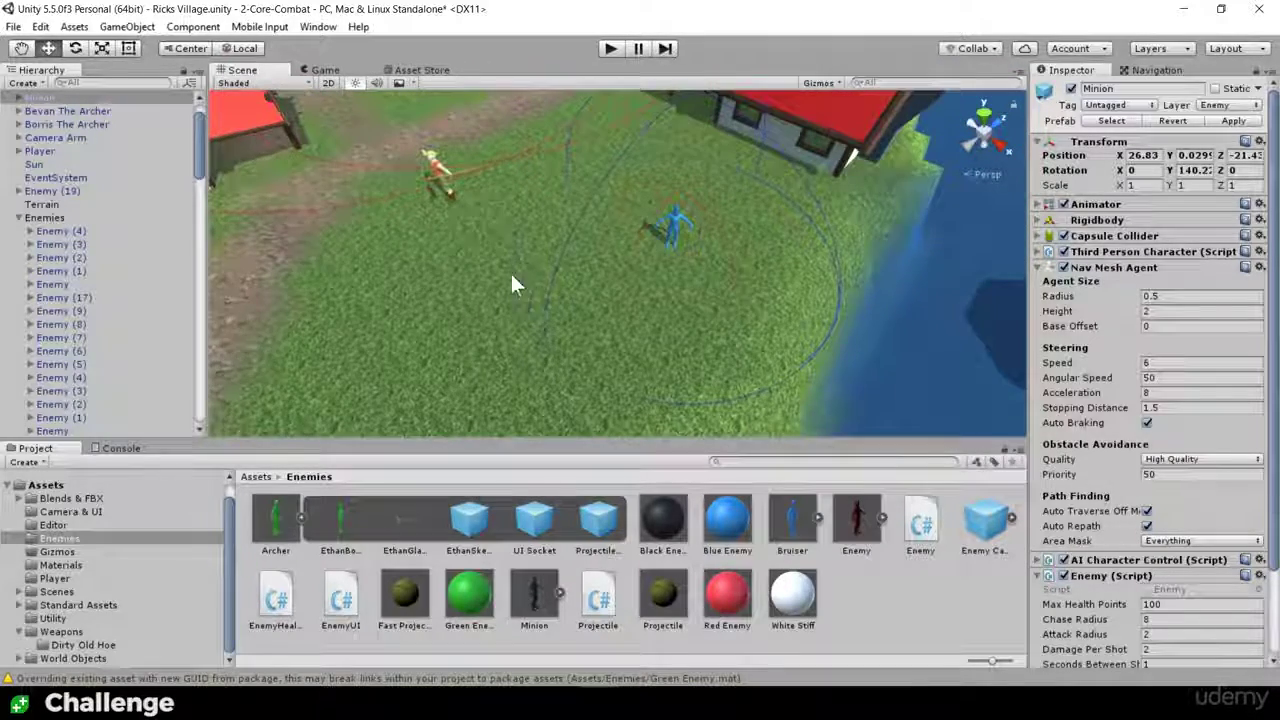
scroll(462, 292, "down", 6)
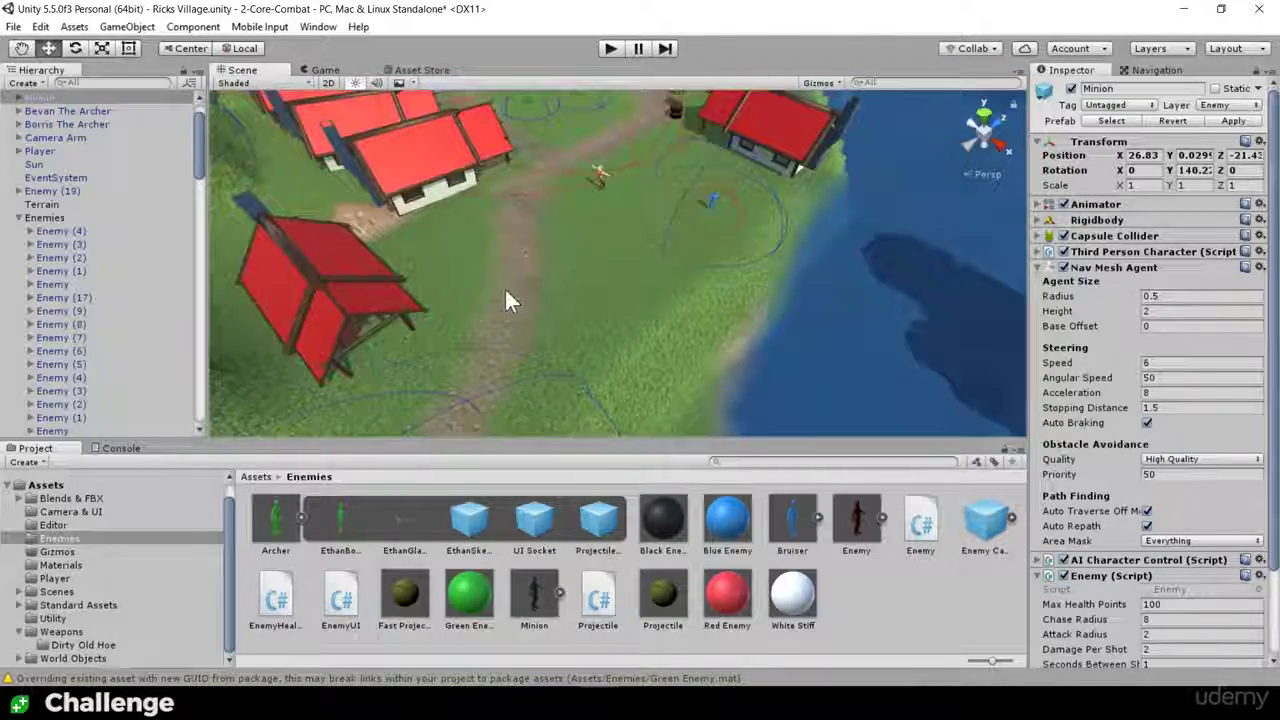
scroll(510, 280, "down", 5)
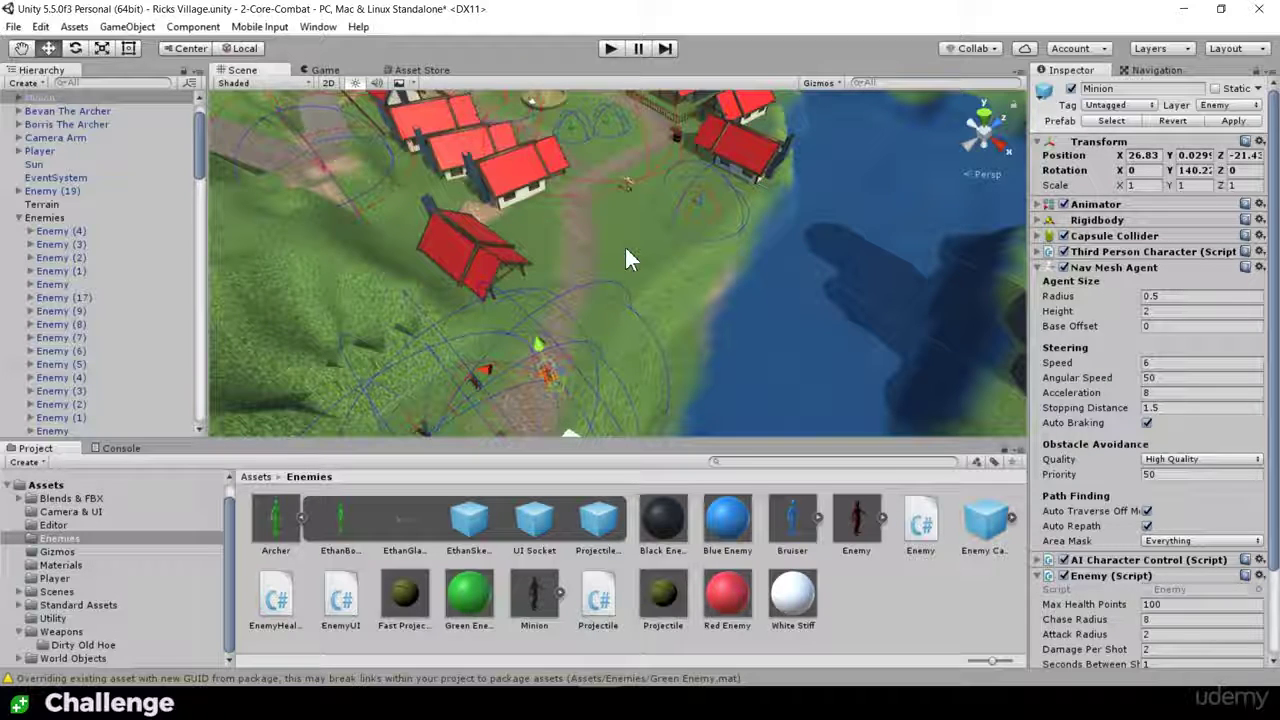
scroll(642, 196, "up", 3)
middle_click_drag(649, 182, 613, 287)
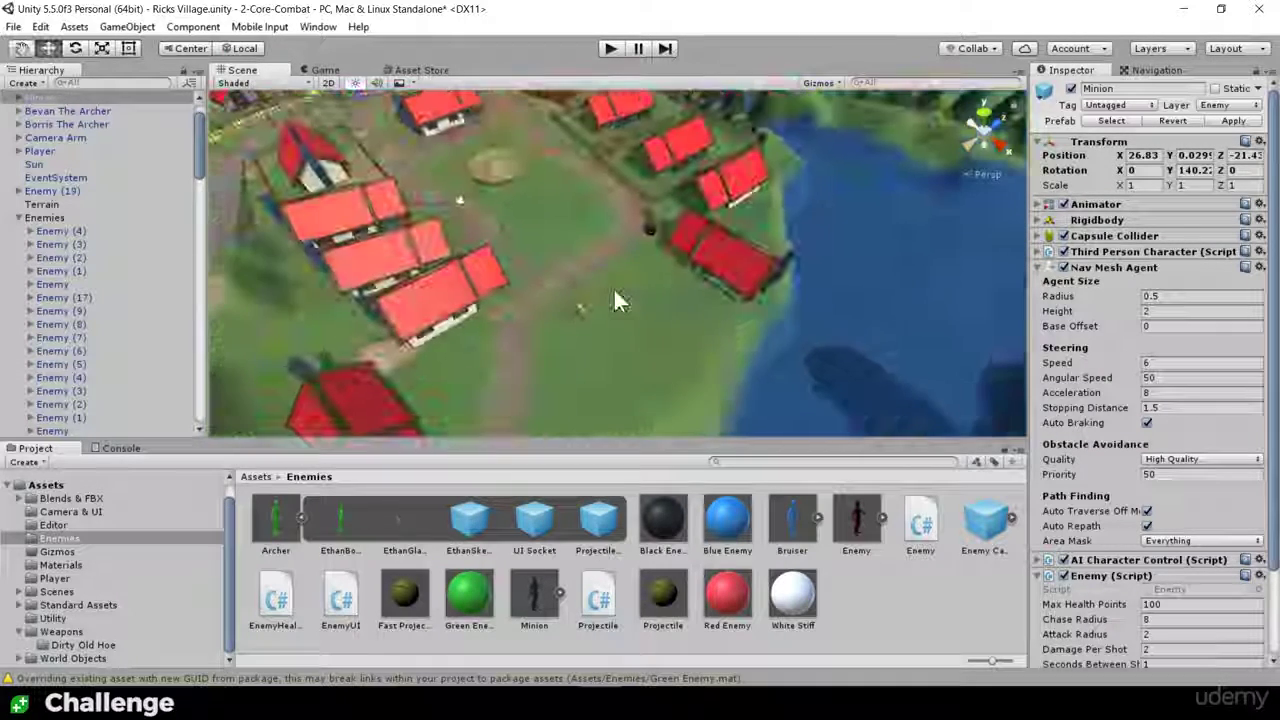
scroll(614, 286, "up", 3)
left_click_drag(614, 277, 646, 250, "alt")
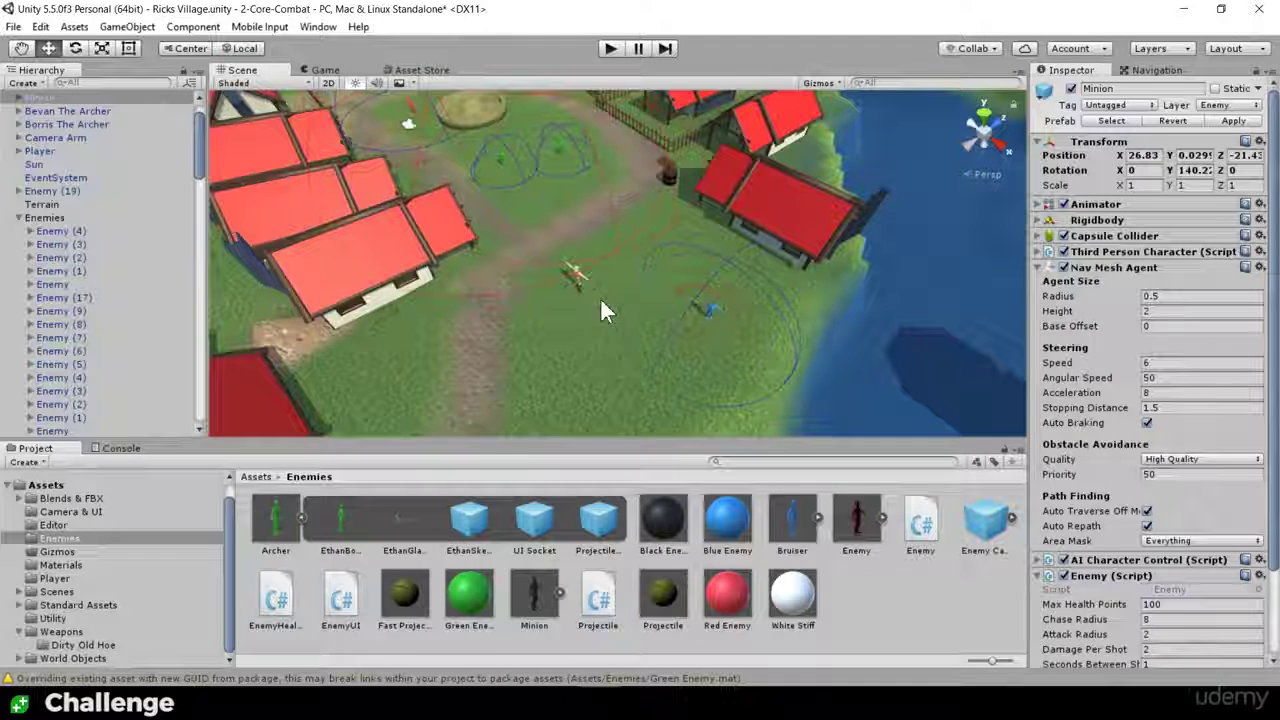